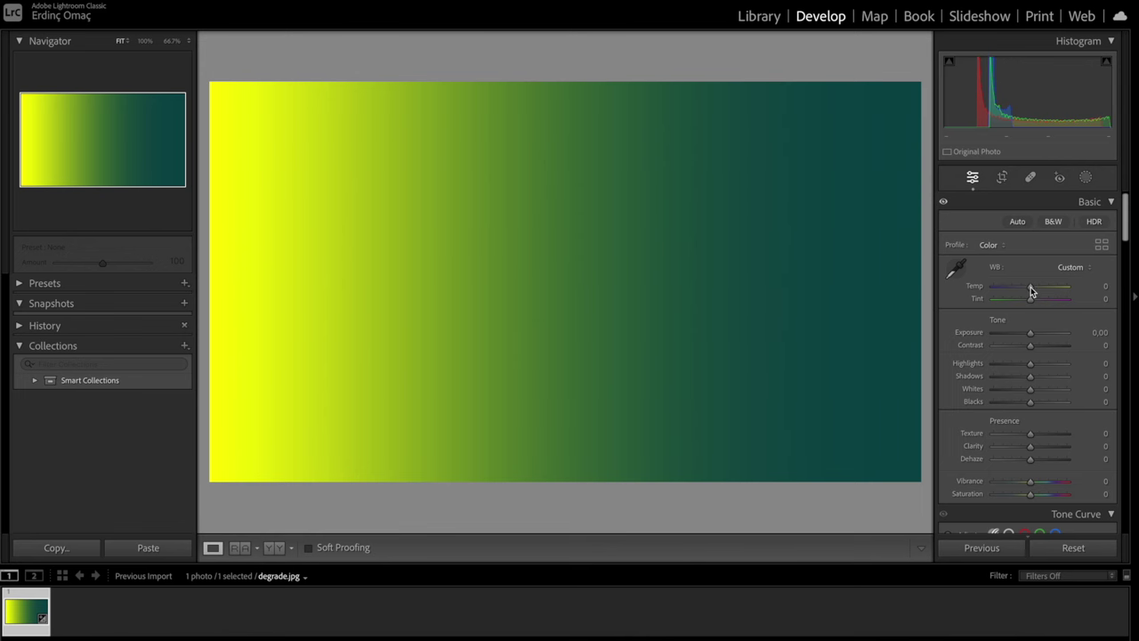
Try the gradient's Temp and Exposure (+2.75, −1.60), then reset Exposure to 0.00.
left_click(1031, 291)
mouse_move(1031, 291)
left_mouse_down()
mouse_move(986, 301)
mouse_move(1084, 278)
mouse_move(1030, 287)
left_mouse_up()
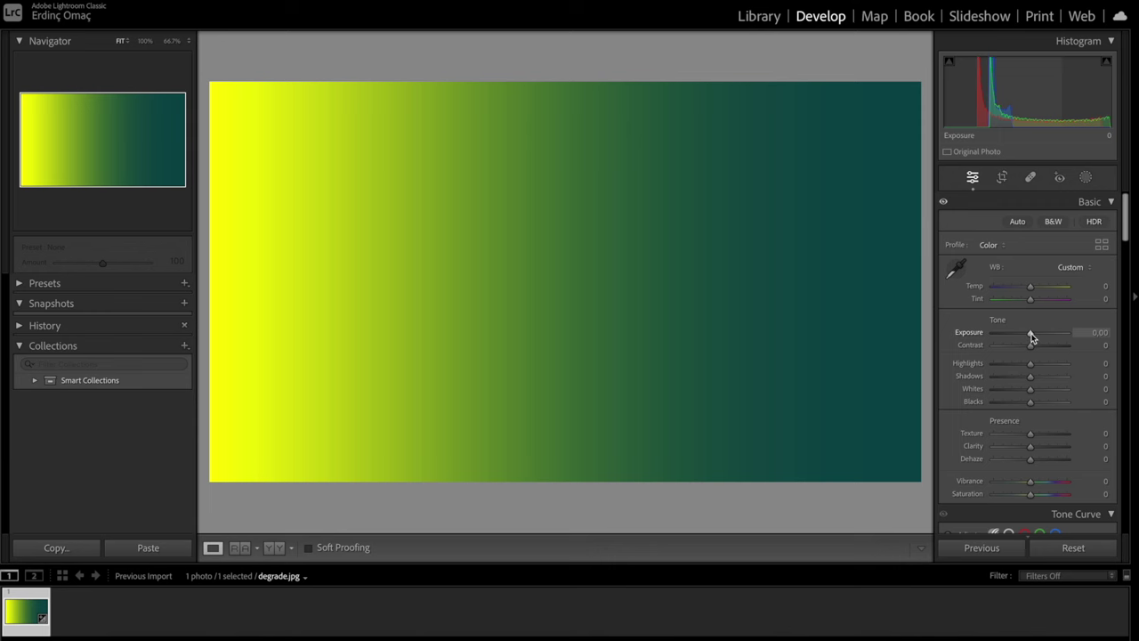
left_click_drag(1031, 334, 1052, 333)
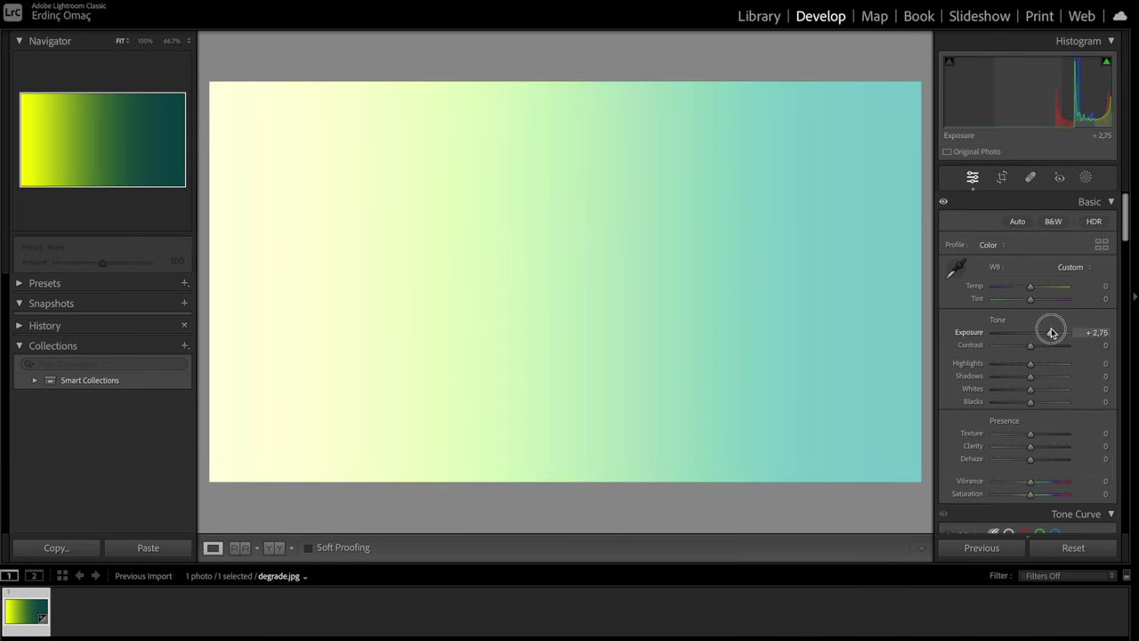
left_click_drag(1053, 333, 1020, 343)
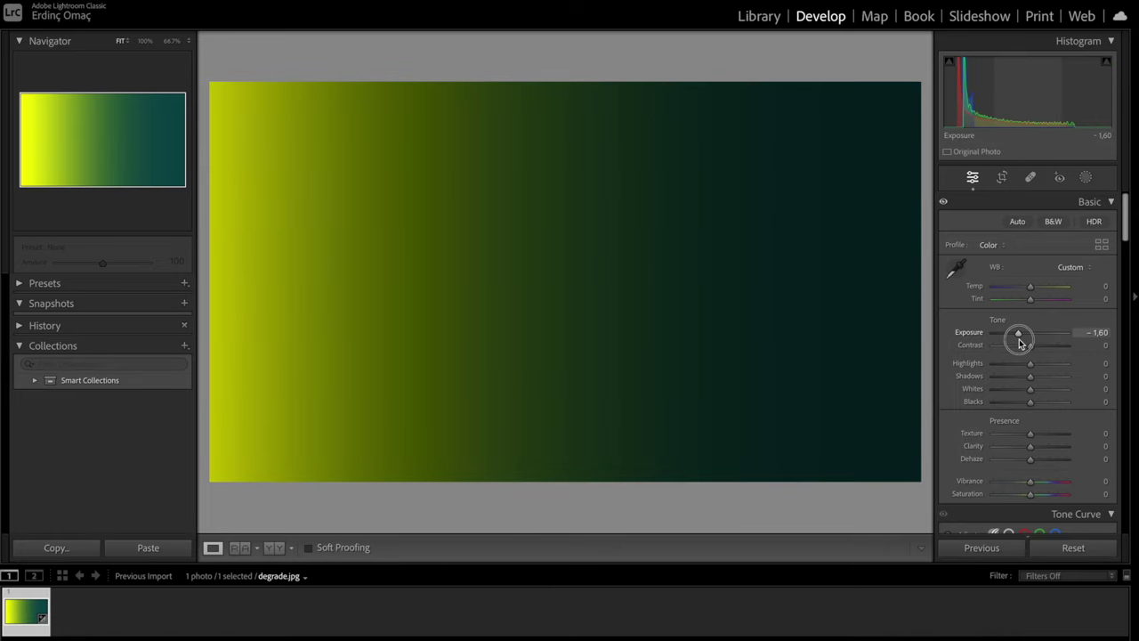
double_click(1020, 335)
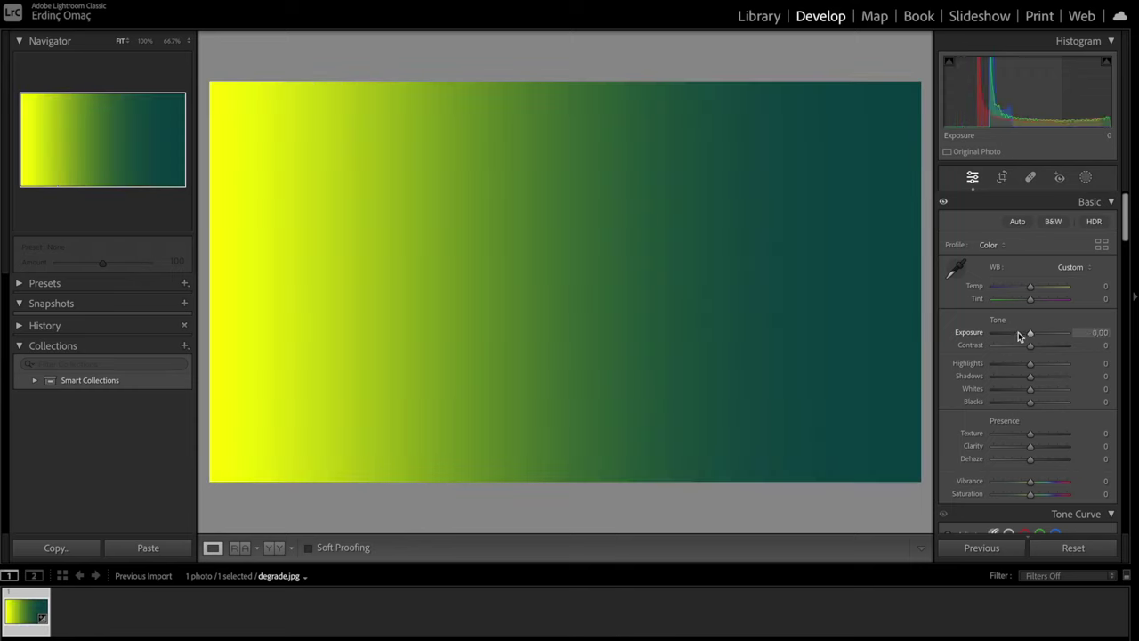
left_click_drag(1126, 221, 1127, 294)
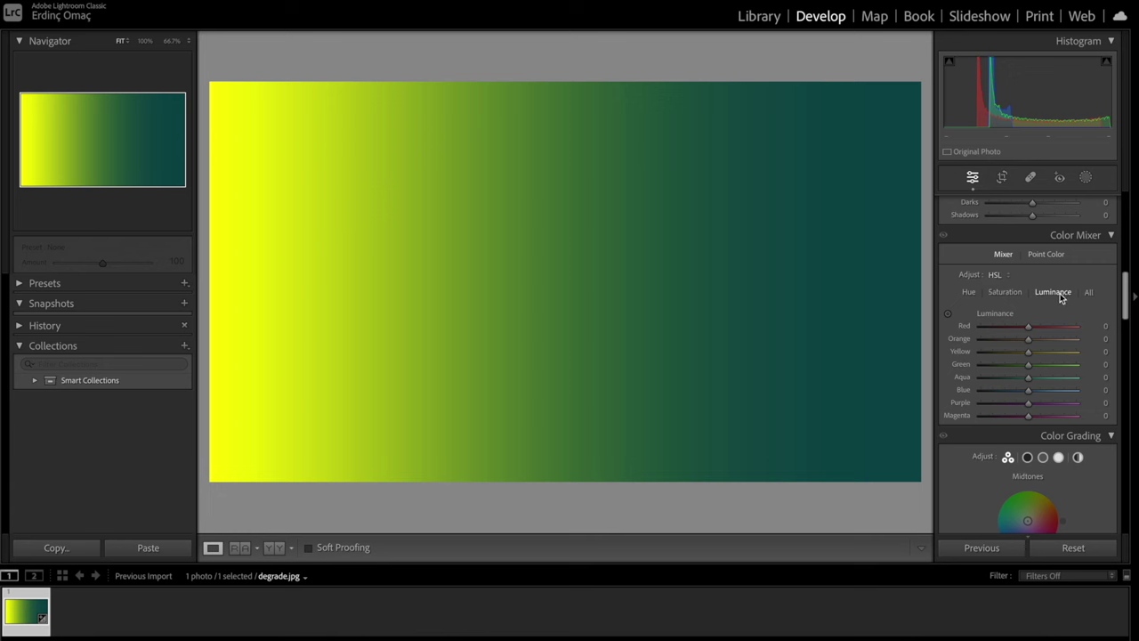
Shift the gradient's yellow-green hue toward green, then reset the green and aqua hues.
key("ctrl+alt+shift+h")
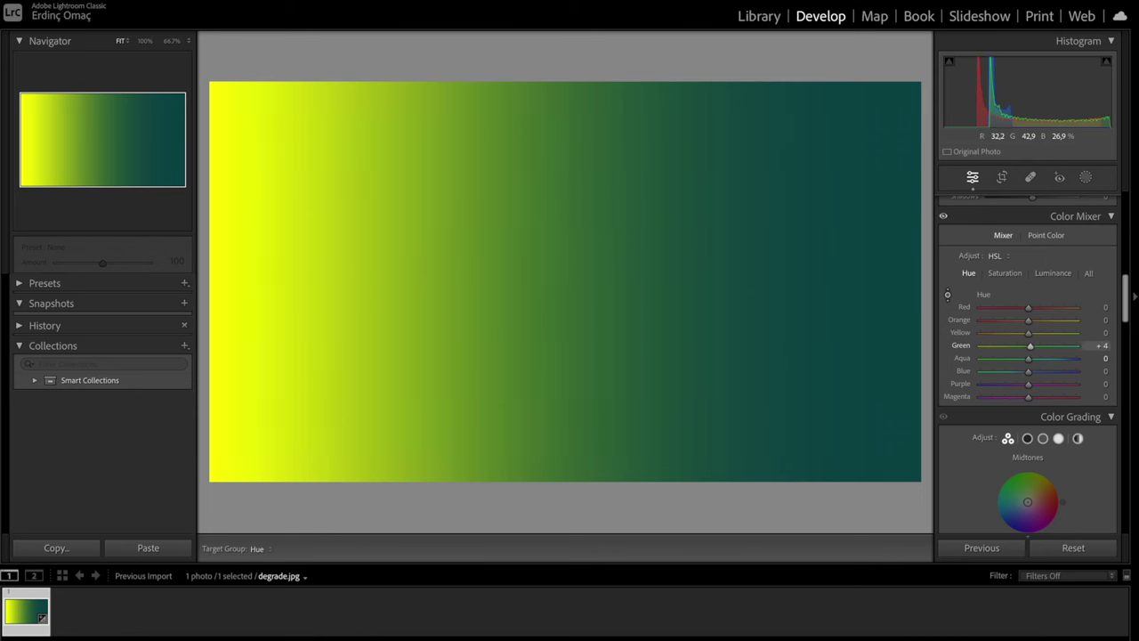
mouse_move(570, 293)
left_mouse_down()
mouse_move(570, 208)
mouse_move(570, 386)
mouse_move(570, 214)
mouse_move(570, 386)
mouse_move(570, 249)
mouse_move(570, 287)
mouse_move(590, 249)
left_mouse_up()
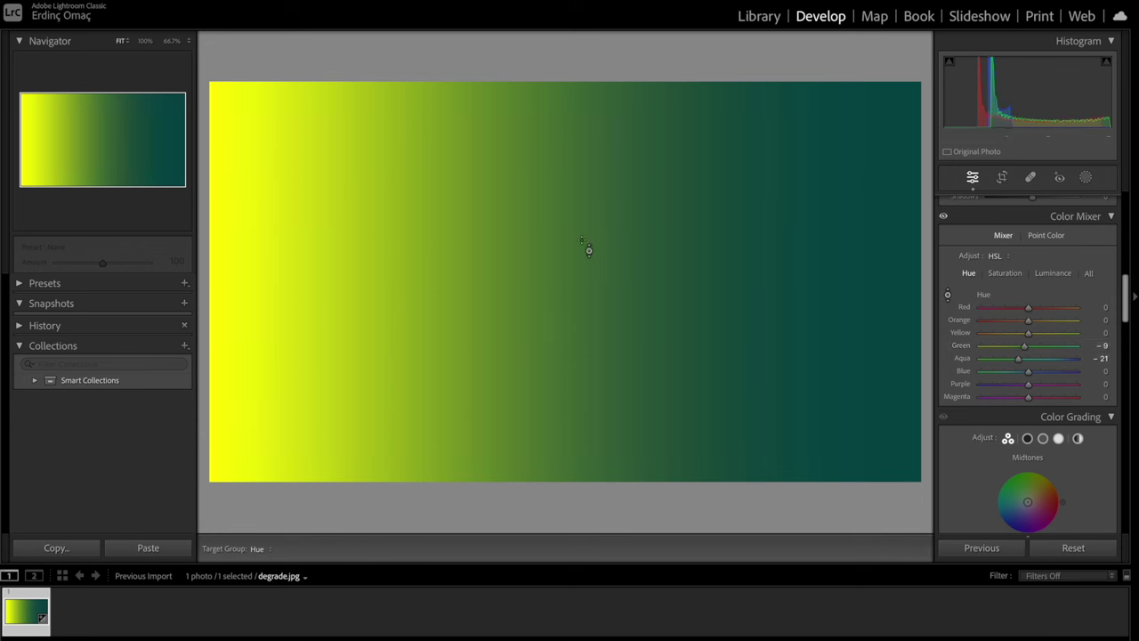
double_click(1025, 347)
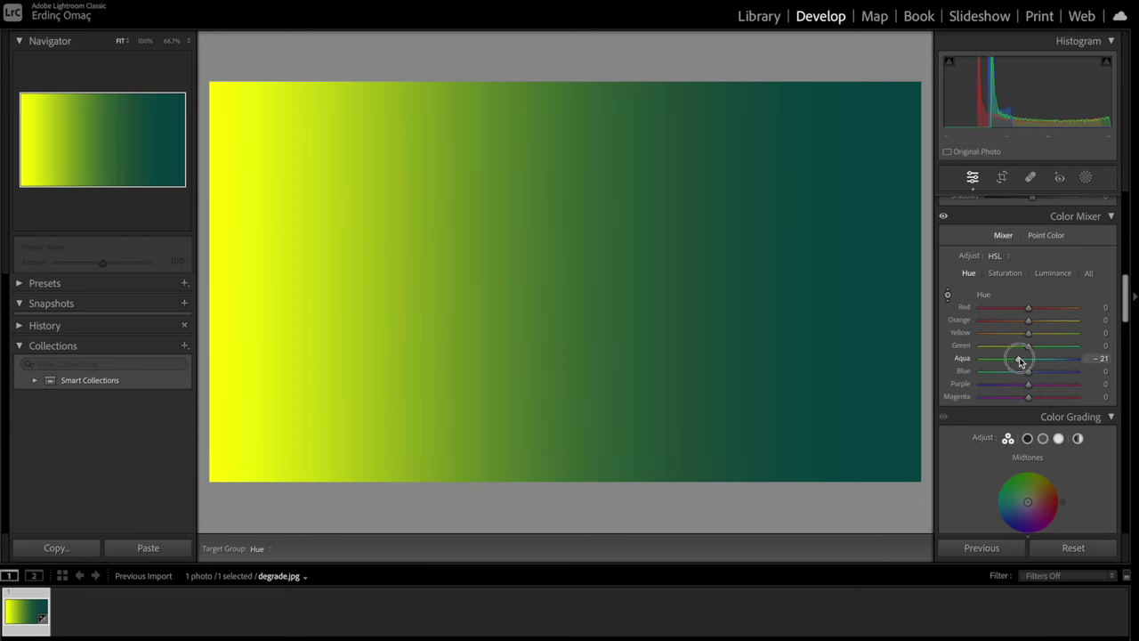
Boost then reset the aqua saturation, and brighten the teal side in Luminance.
left_click(1004, 272)
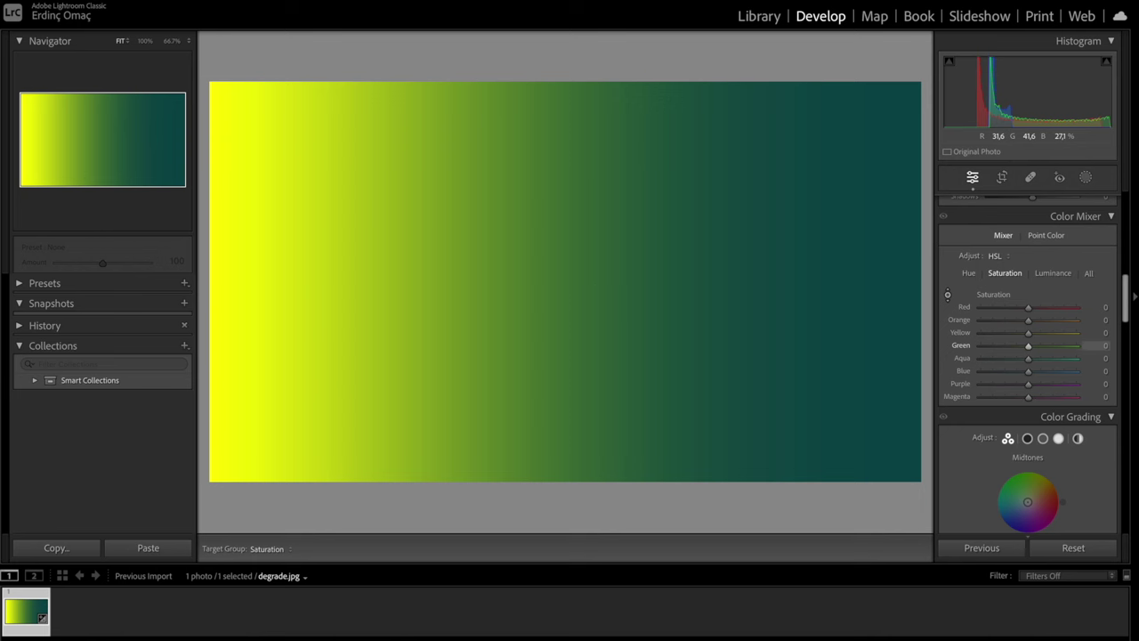
mouse_move(579, 284)
left_mouse_down()
mouse_move(579, 178)
mouse_move(578, 316)
mouse_move(579, 276)
left_mouse_up()
double_click(1031, 361)
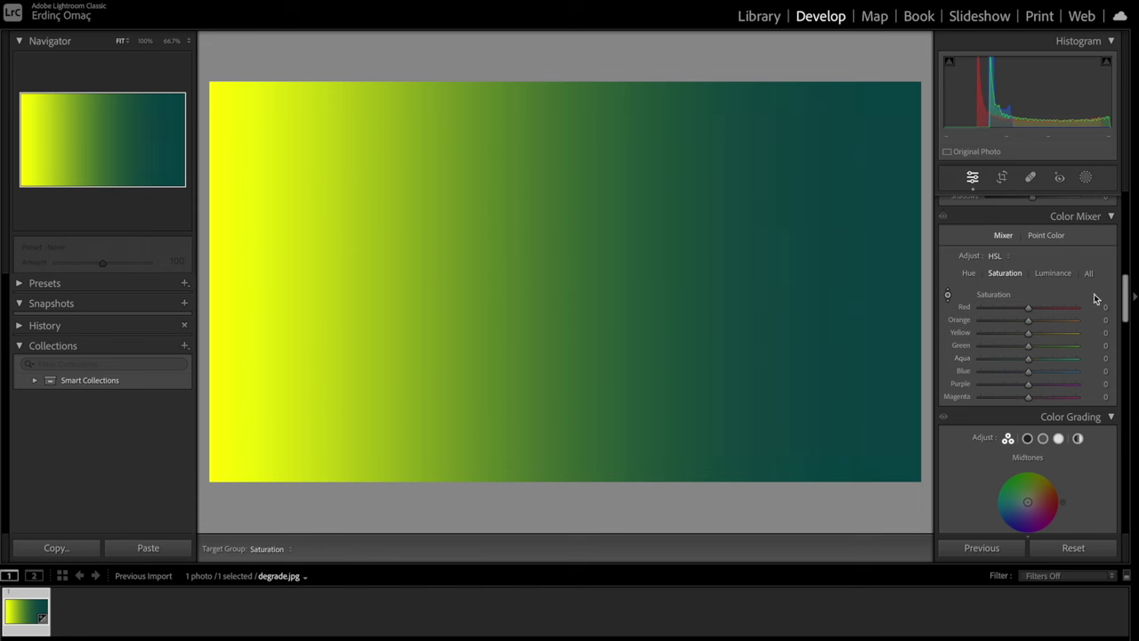
left_click(1053, 273)
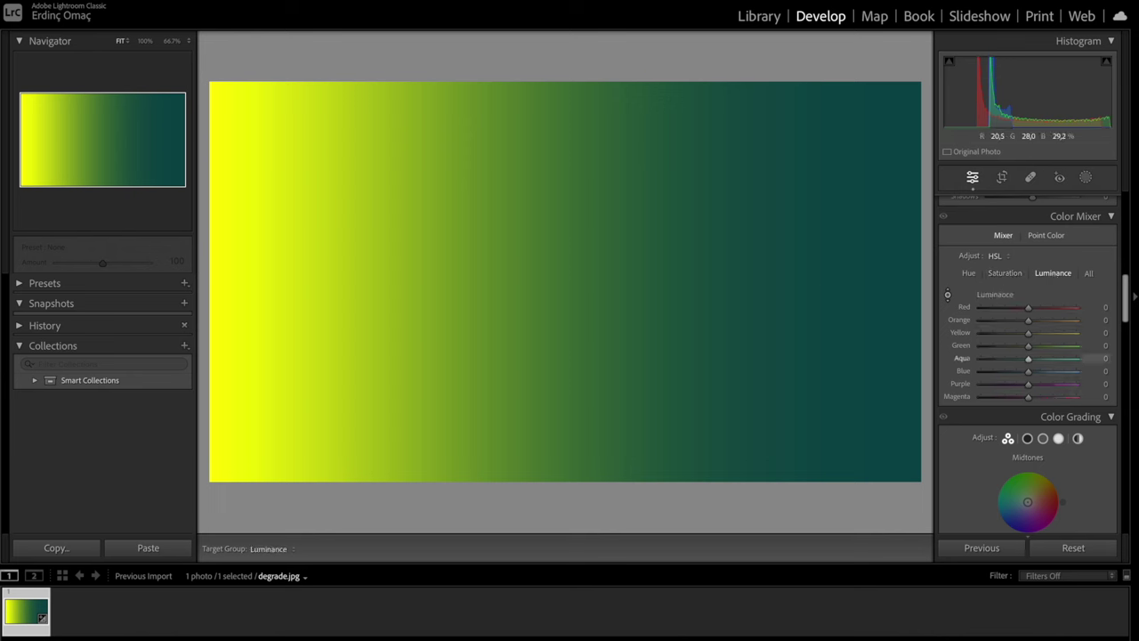
mouse_move(801, 285)
left_mouse_down()
mouse_move(802, 133)
mouse_move(802, 463)
mouse_move(741, 261)
left_mouse_up()
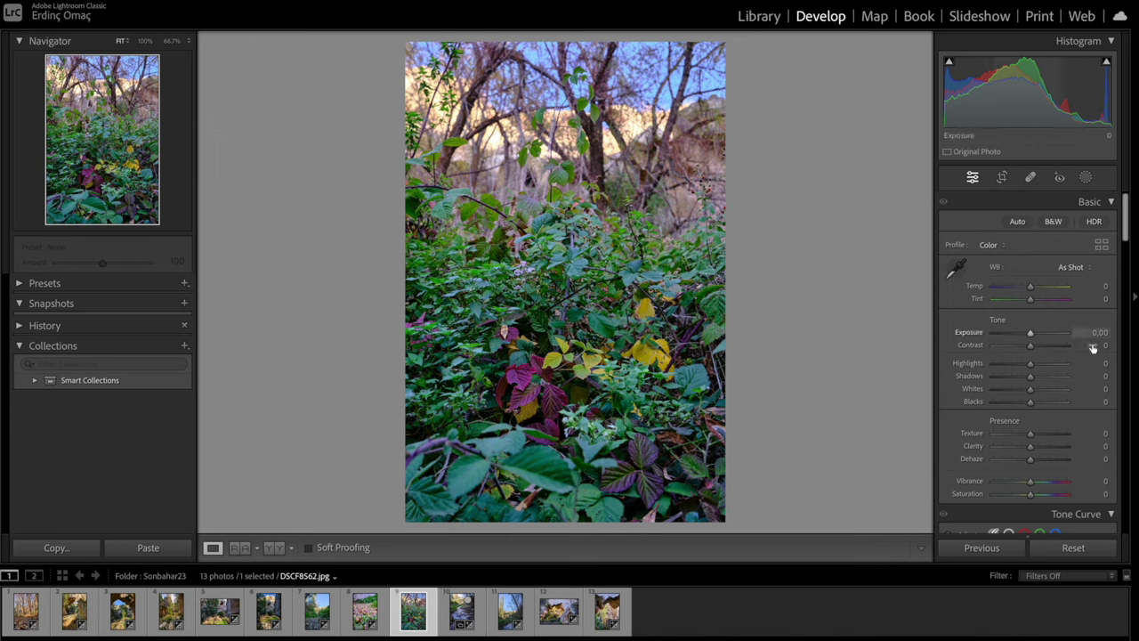
Set the photo's Highlights −28, Exposure +0.55, Contrast +10 and Temp +8.
left_click_drag(1030, 369, 1020, 373)
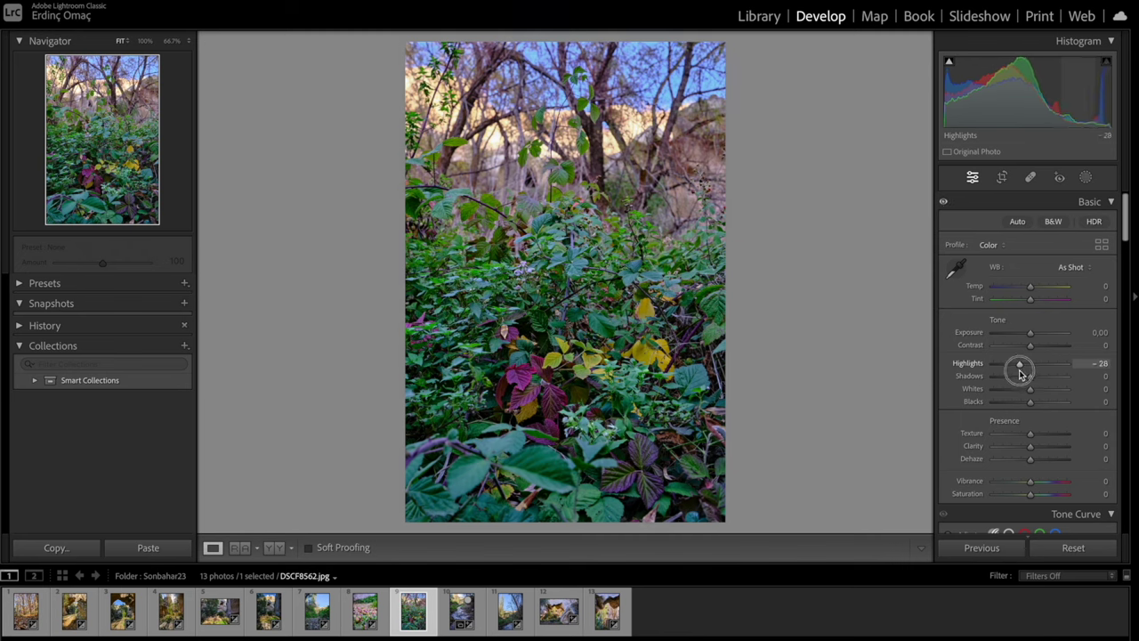
left_click_drag(1030, 333, 1033, 336)
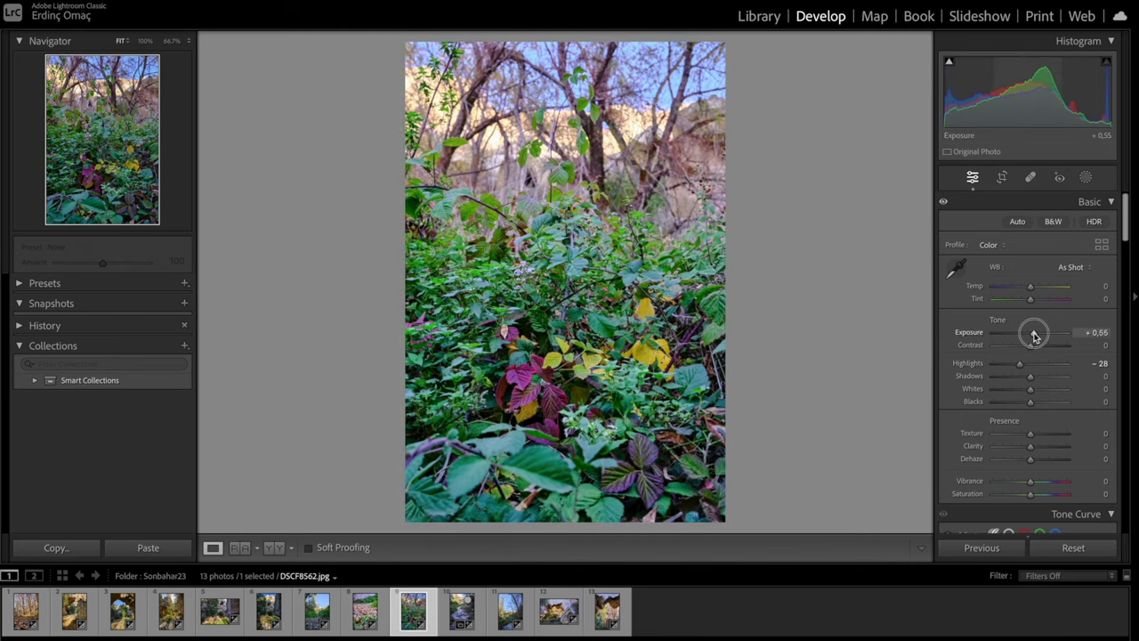
left_click_drag(1031, 346, 1035, 350)
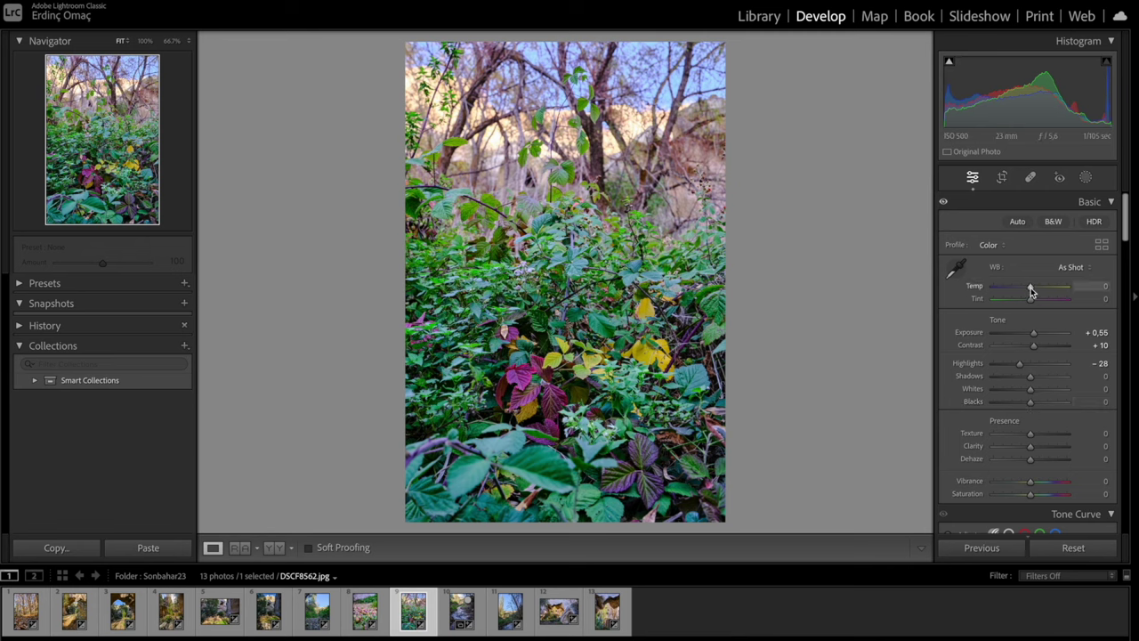
mouse_move(1031, 289)
left_mouse_down()
mouse_move(1044, 287)
mouse_move(1020, 292)
mouse_move(1035, 290)
left_mouse_up()
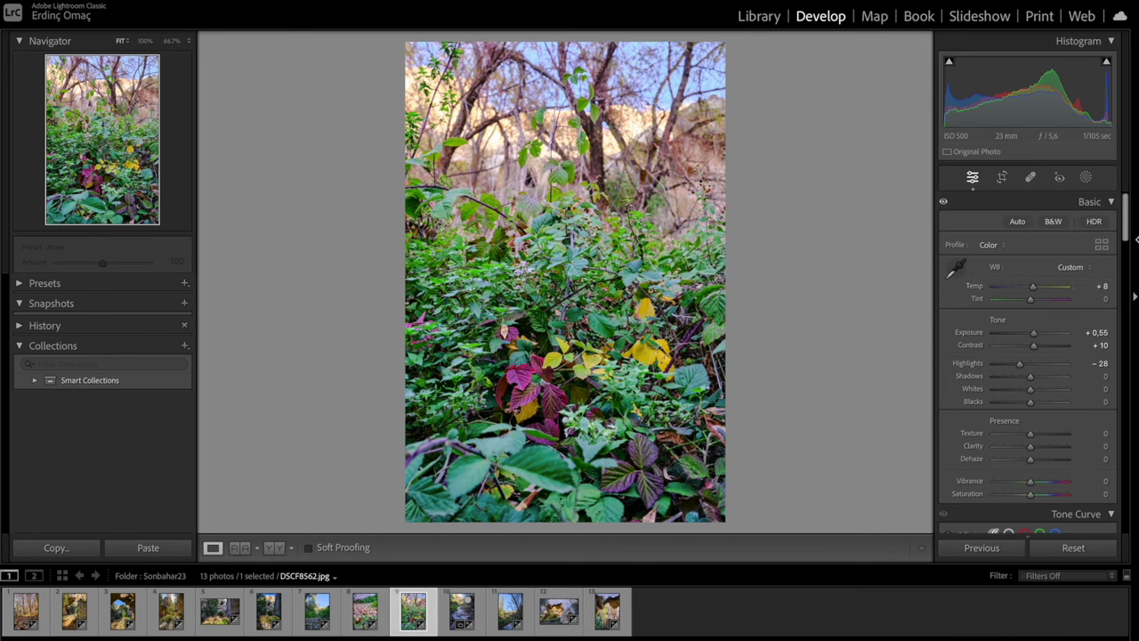
Add Clarity +15, and try Saturation +100 before returning it to 0.
scroll(1125, 227, "down", 3)
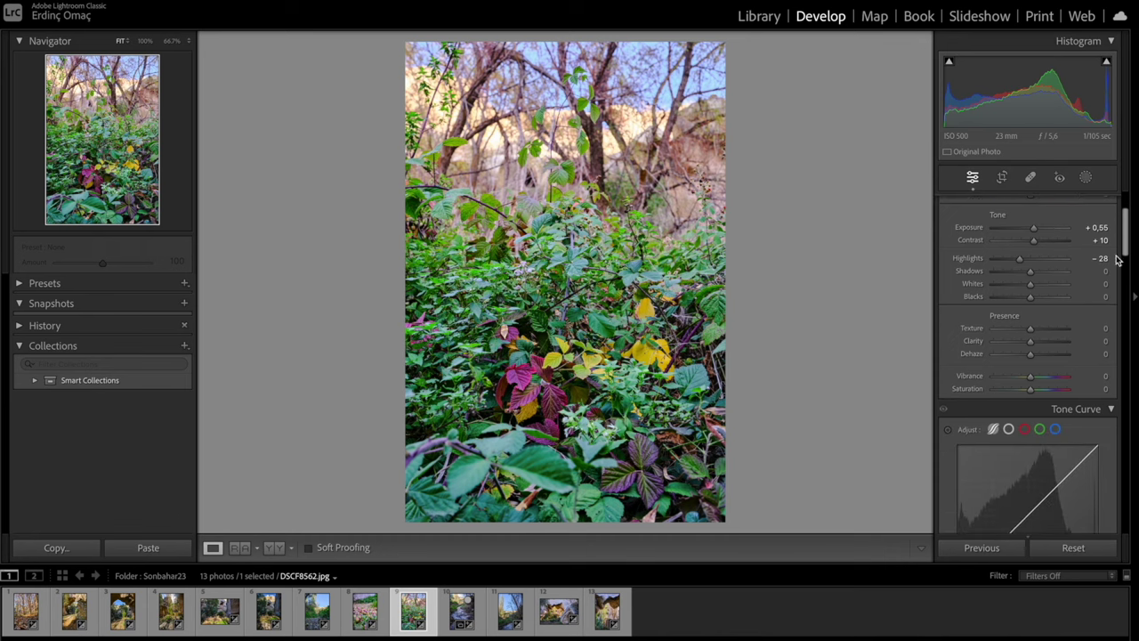
left_click_drag(1031, 341, 1034, 344)
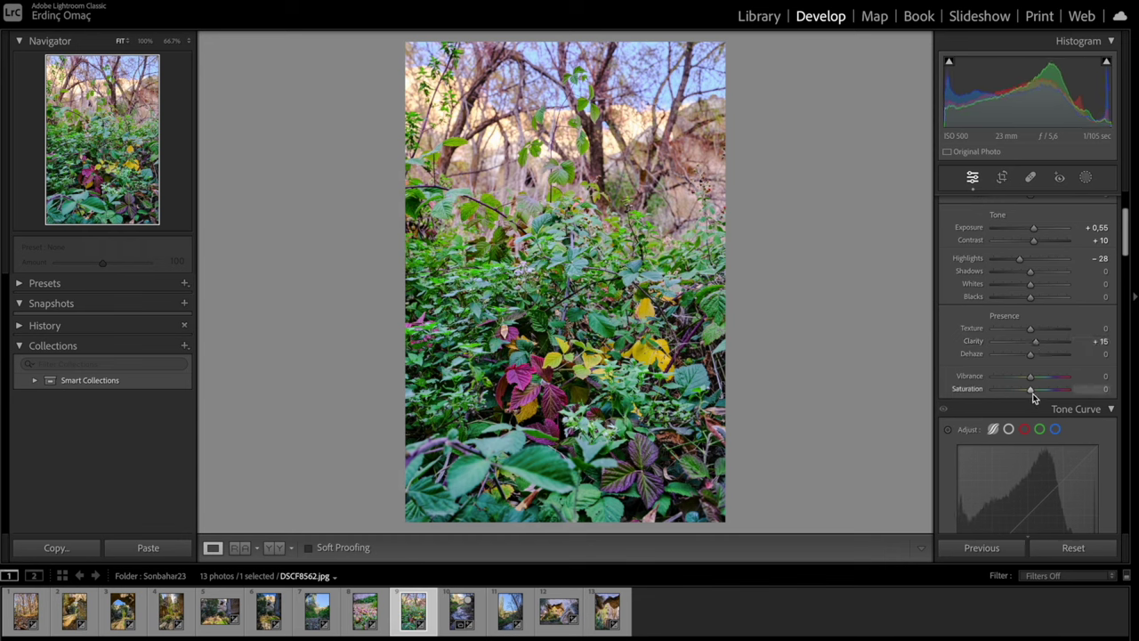
left_click_drag(1032, 392, 1132, 395)
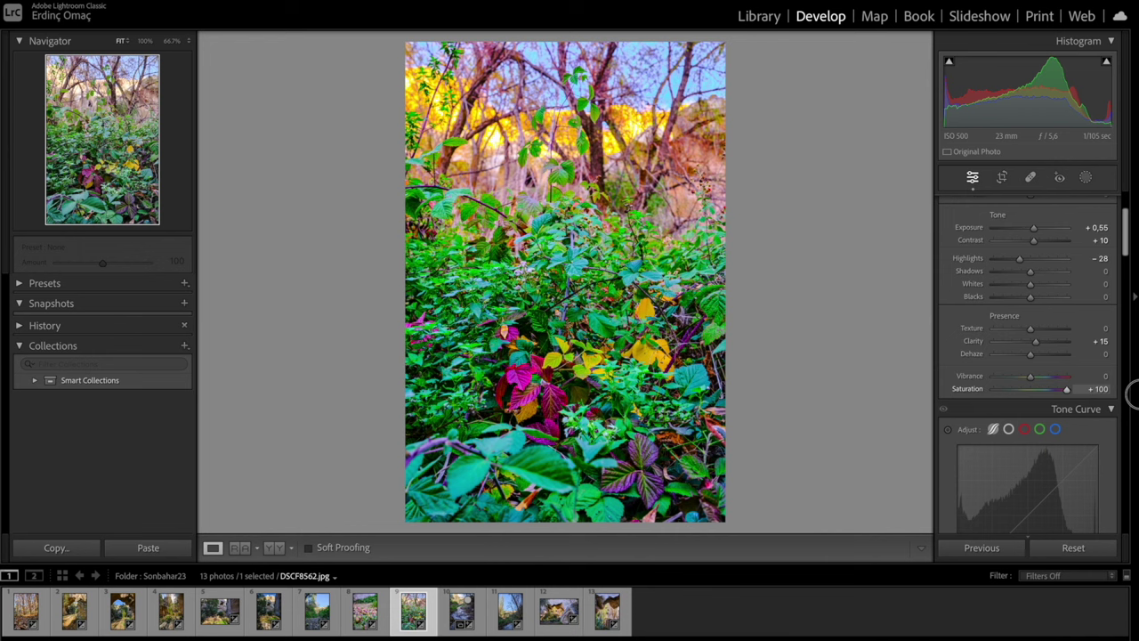
mouse_move(1132, 394)
left_mouse_down()
mouse_move(970, 391)
mouse_move(1033, 393)
left_mouse_up()
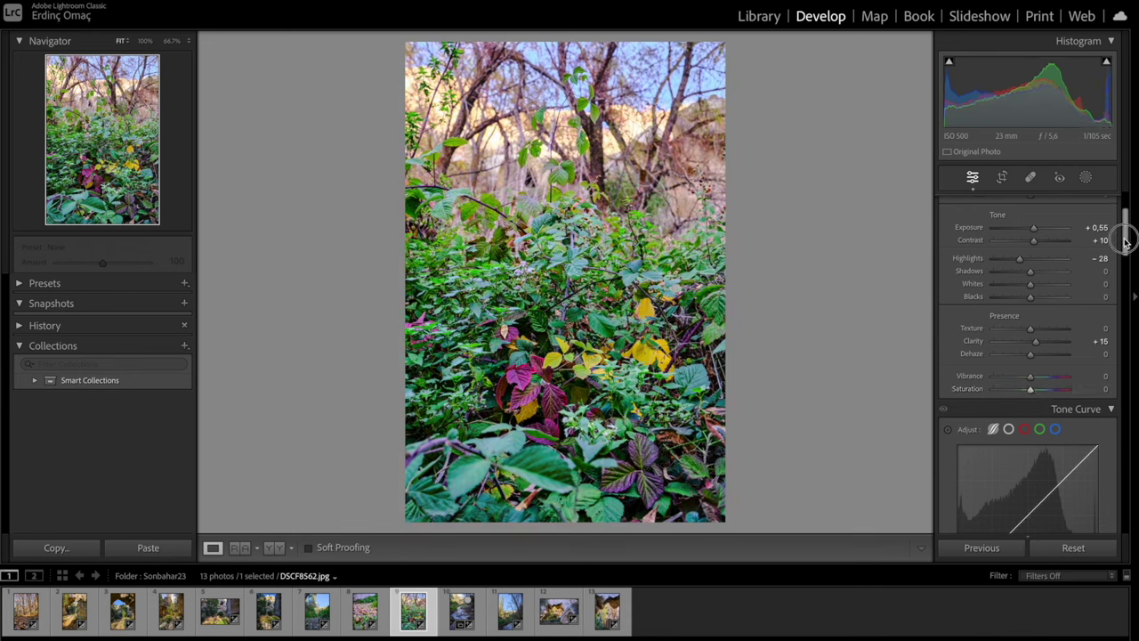
left_click_drag(1126, 233, 1127, 277)
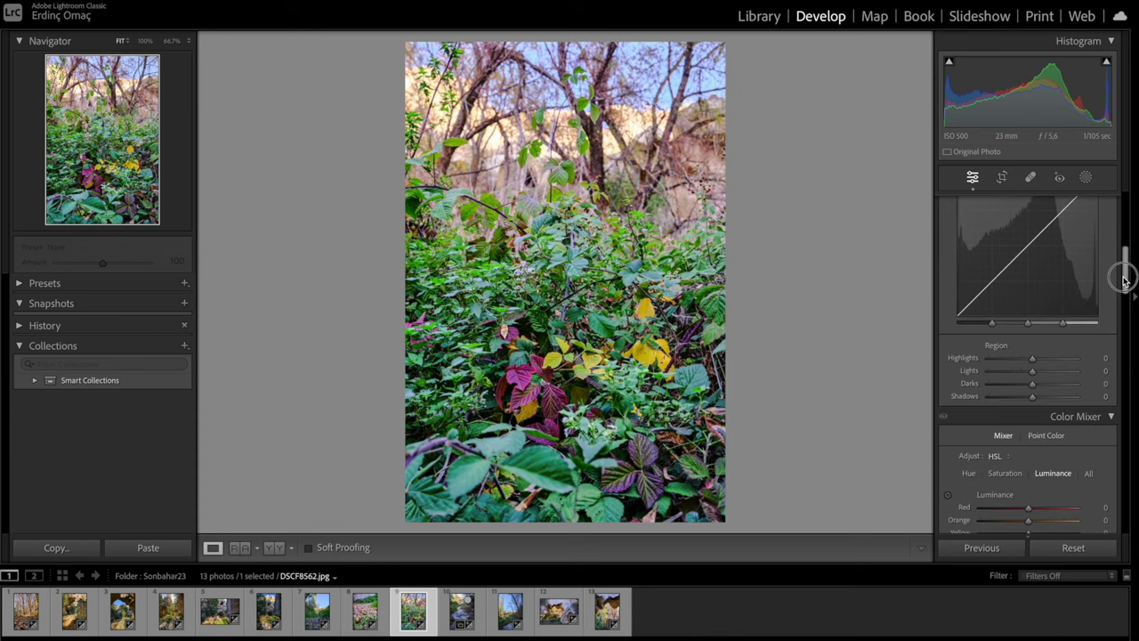
Set the Tone Curve Region Shadows to −18 and Lights to +6.
left_click_drag(988, 291, 990, 288)
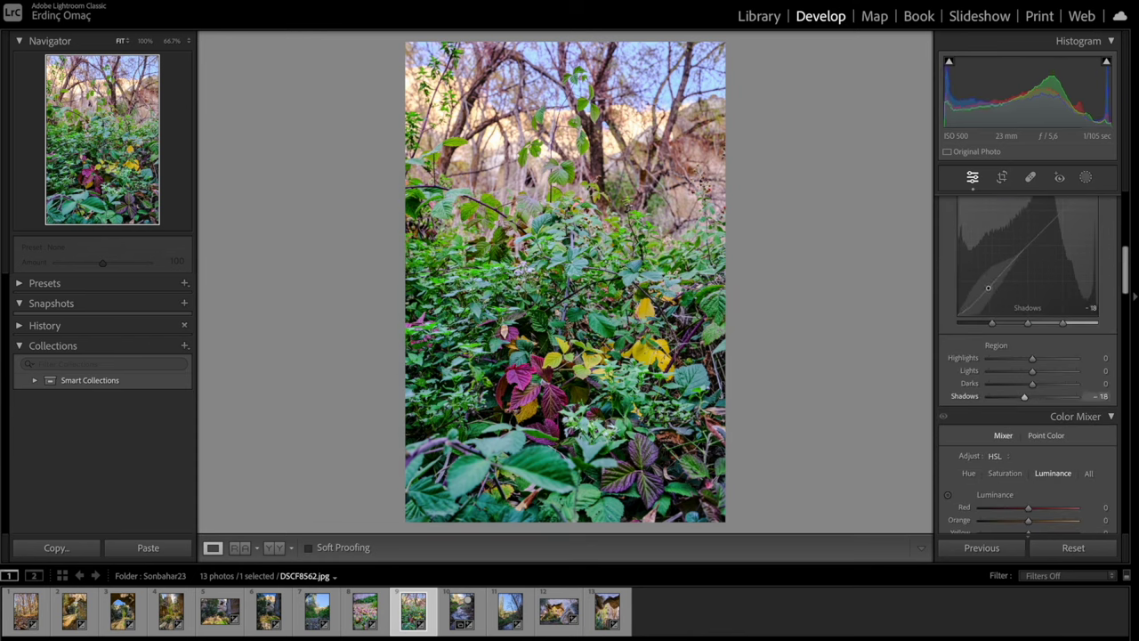
left_click_drag(1053, 221, 1053, 217)
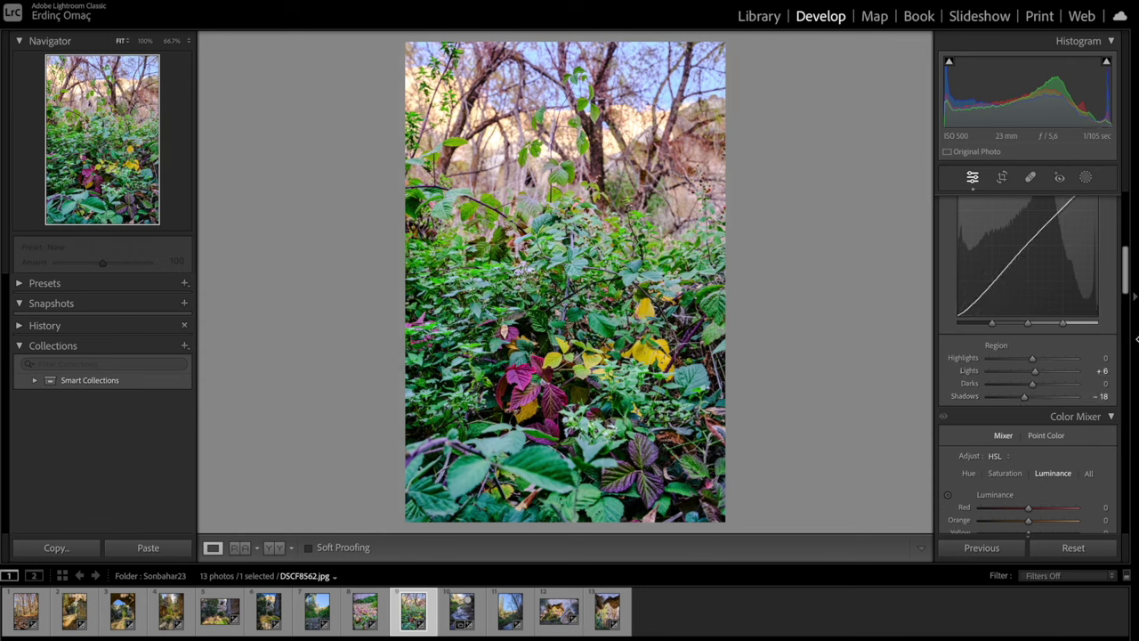
left_click_drag(1126, 276, 1124, 294)
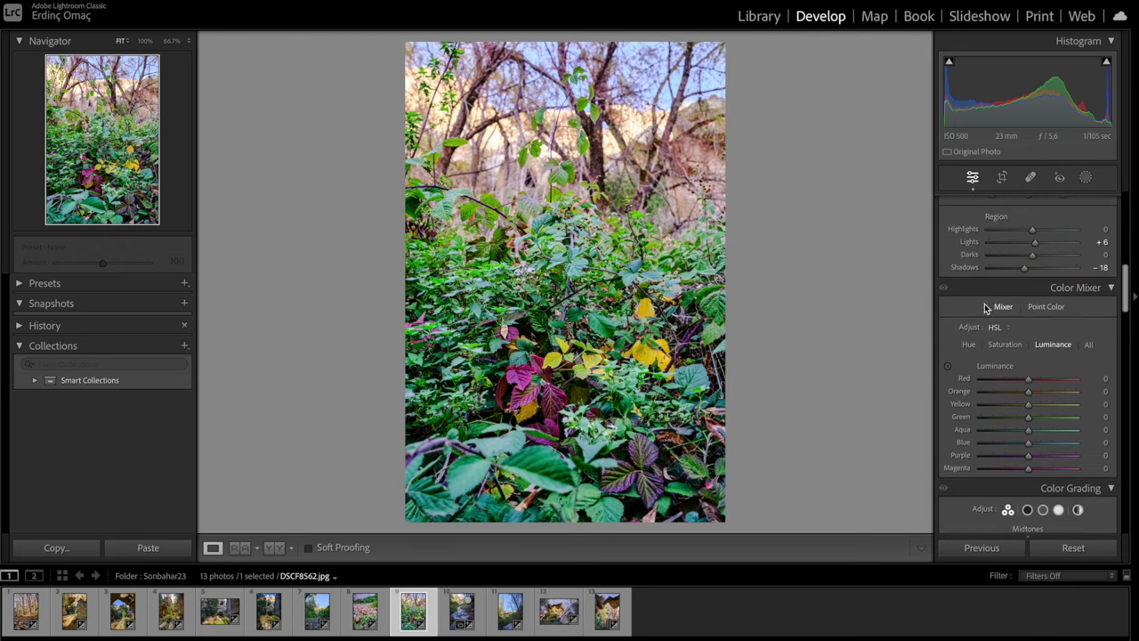
Sample a yellow leaf in Point Color and test its range from 0 to 100.
left_click(1048, 307)
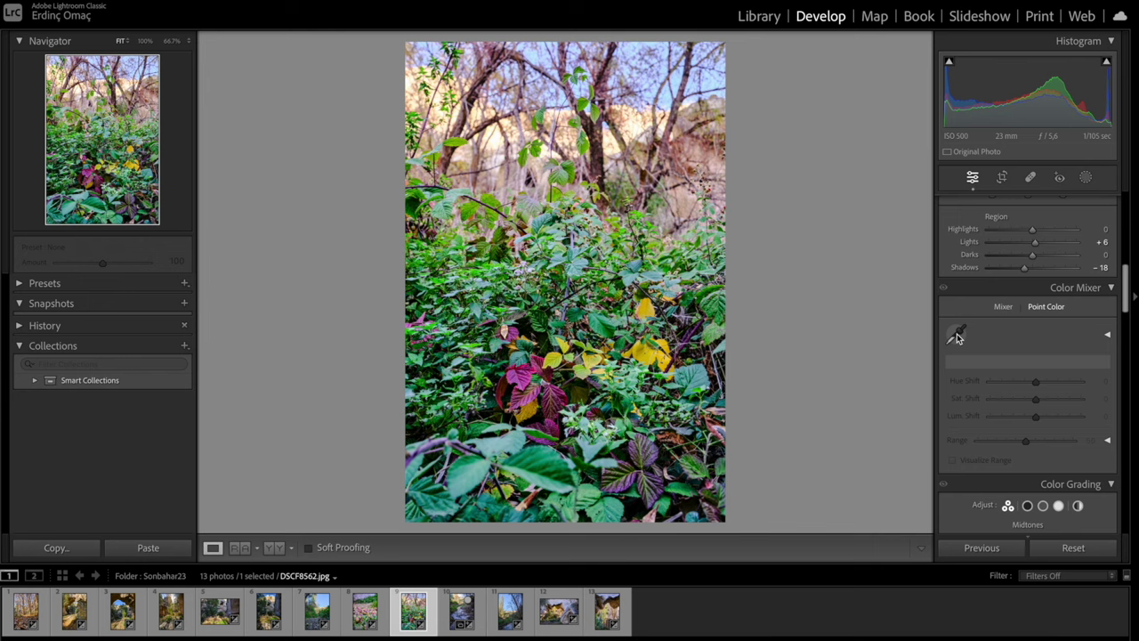
left_click(958, 337)
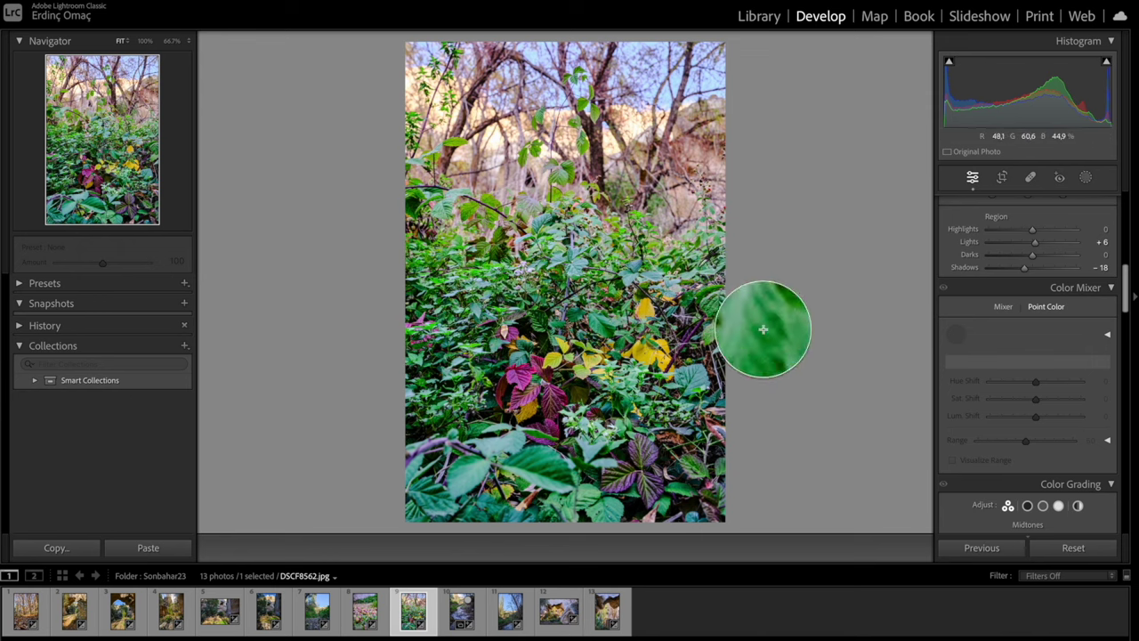
left_click(713, 416)
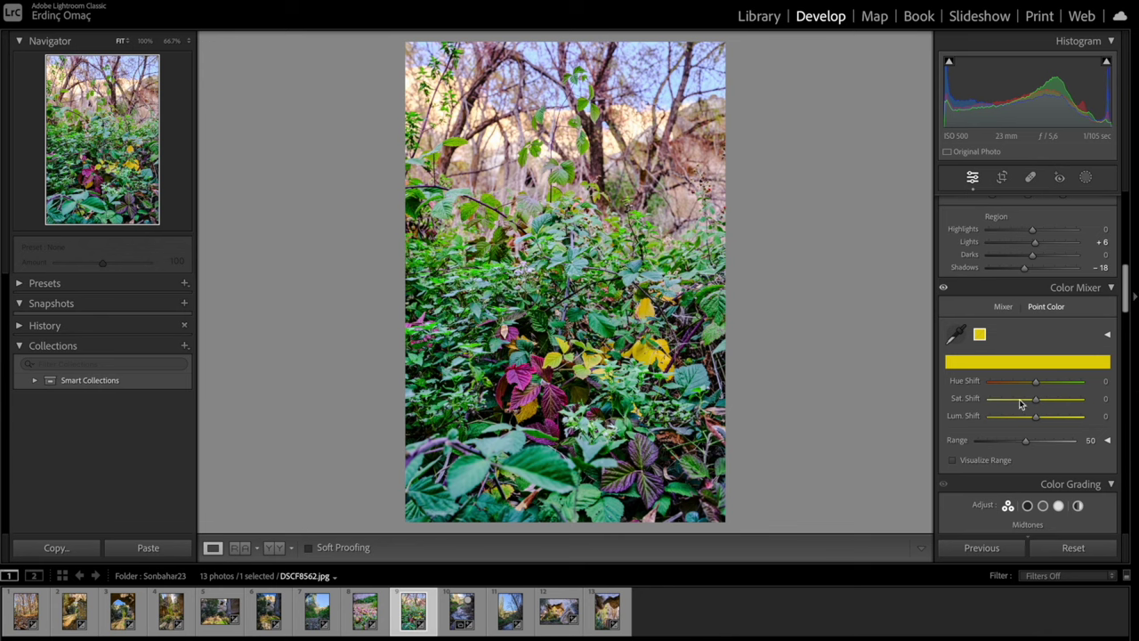
left_click(953, 461)
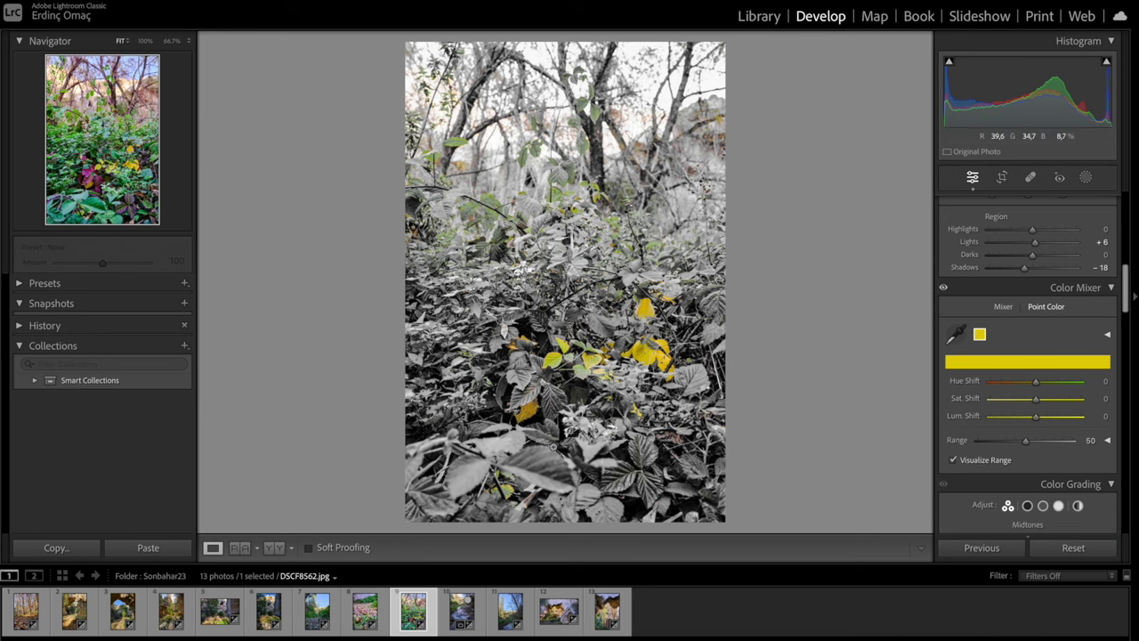
left_click_drag(1026, 445, 977, 440)
left_click_drag(978, 440, 1110, 459)
left_click_drag(1072, 440, 981, 441)
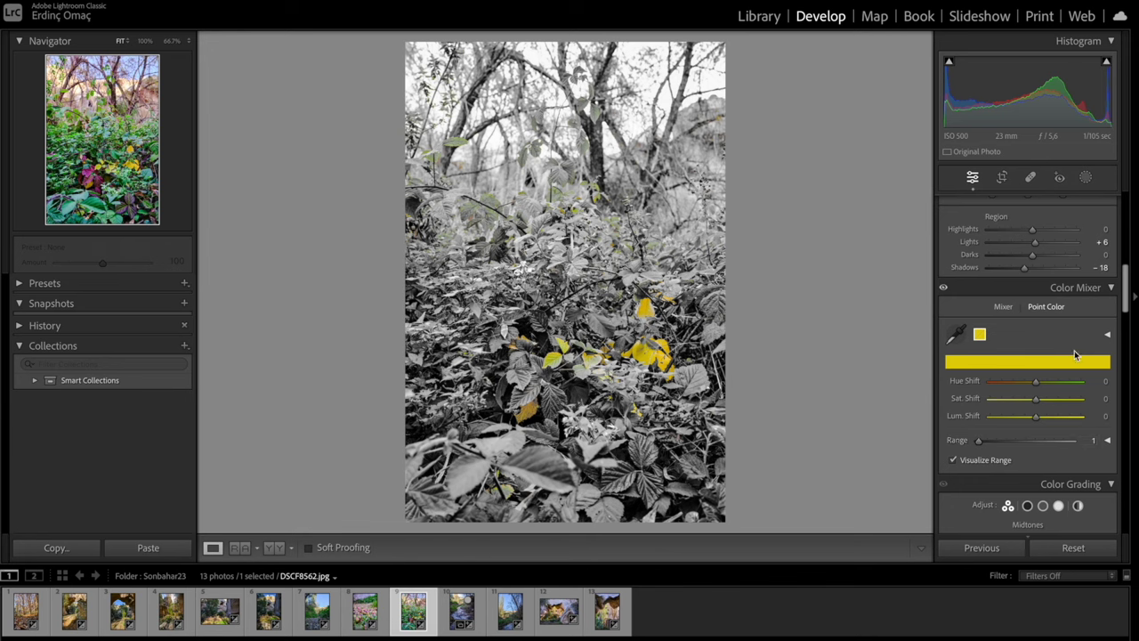
left_click(952, 460)
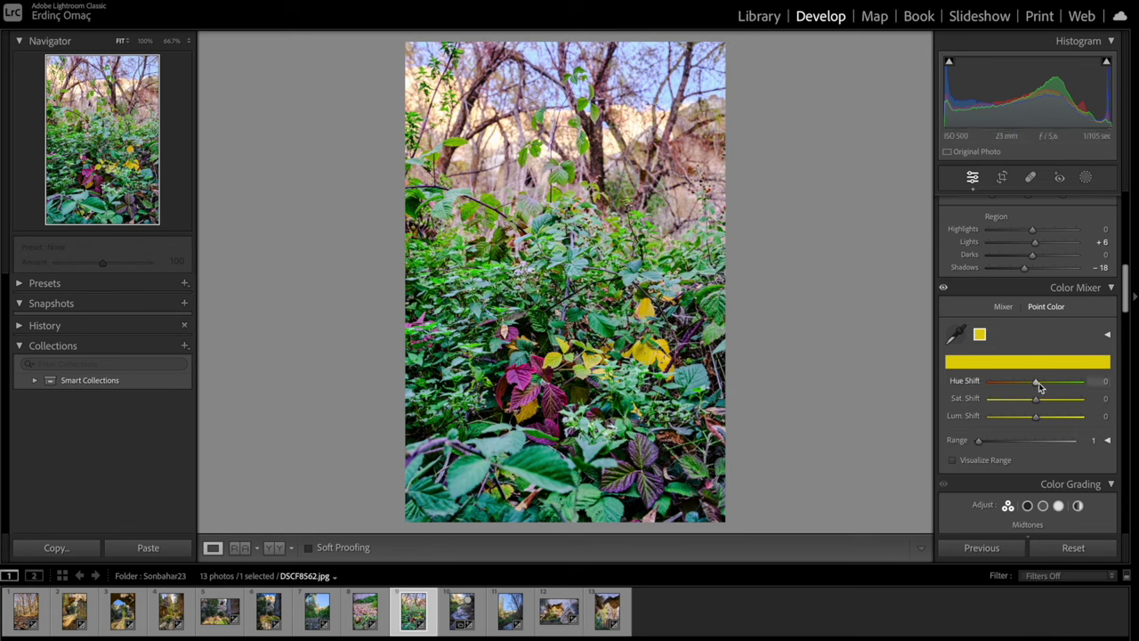
Set the yellow sample to Hue −8, Saturation +6, Luminance +35, then sample a teal leaf.
left_click_drag(1036, 385, 1033, 385)
left_click_drag(1040, 421, 1056, 422)
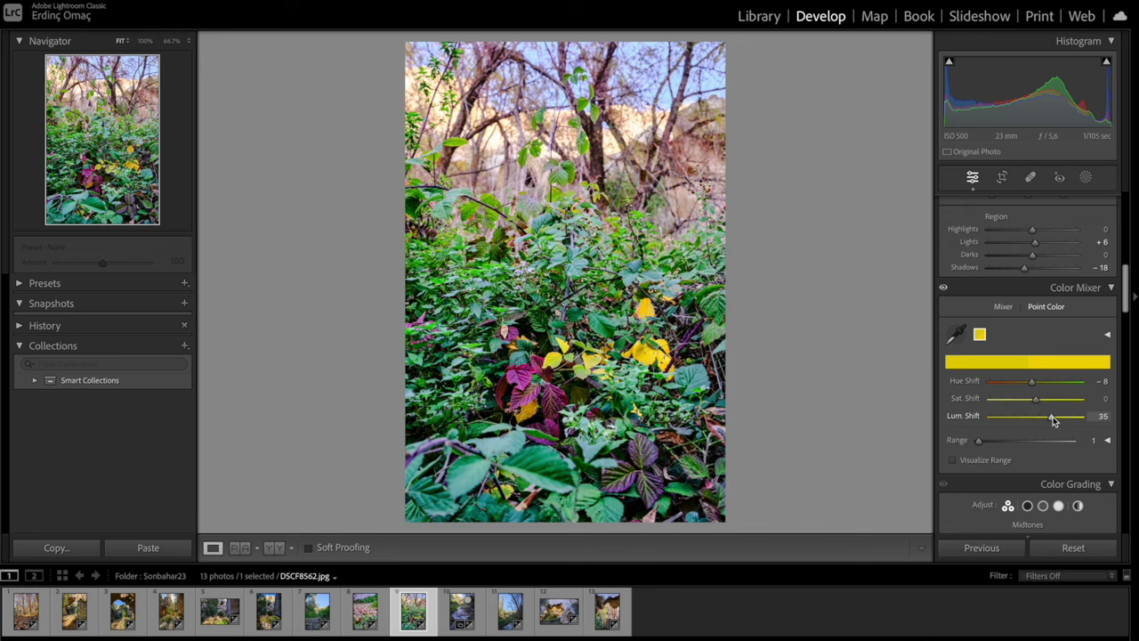
left_click_drag(1041, 403, 1040, 404)
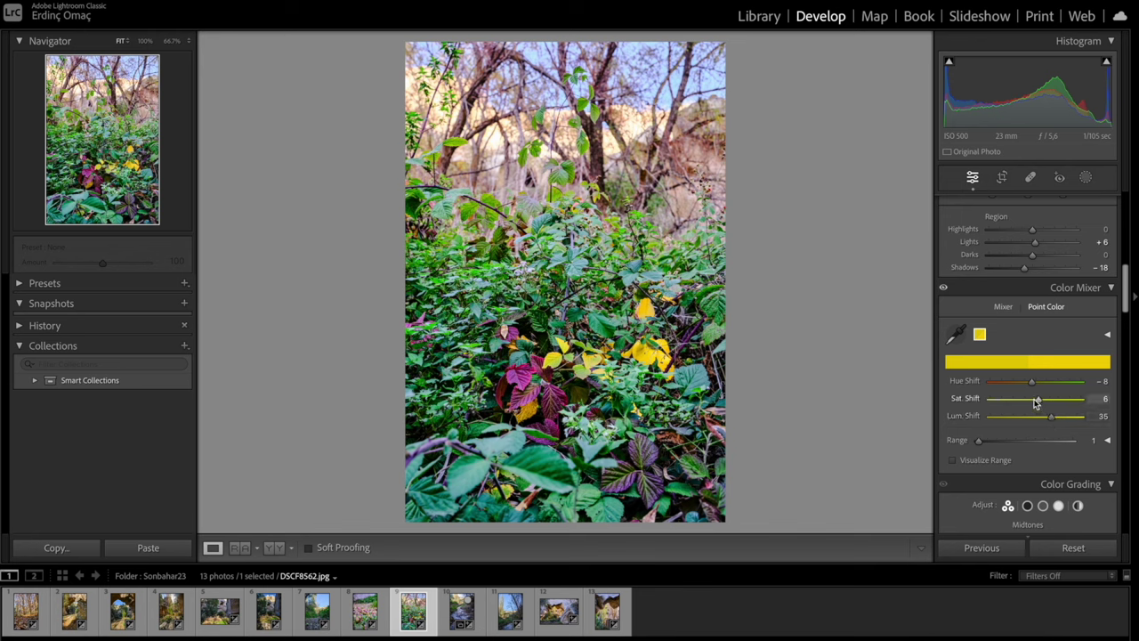
left_click(942, 289)
left_click(943, 290)
left_click(955, 334)
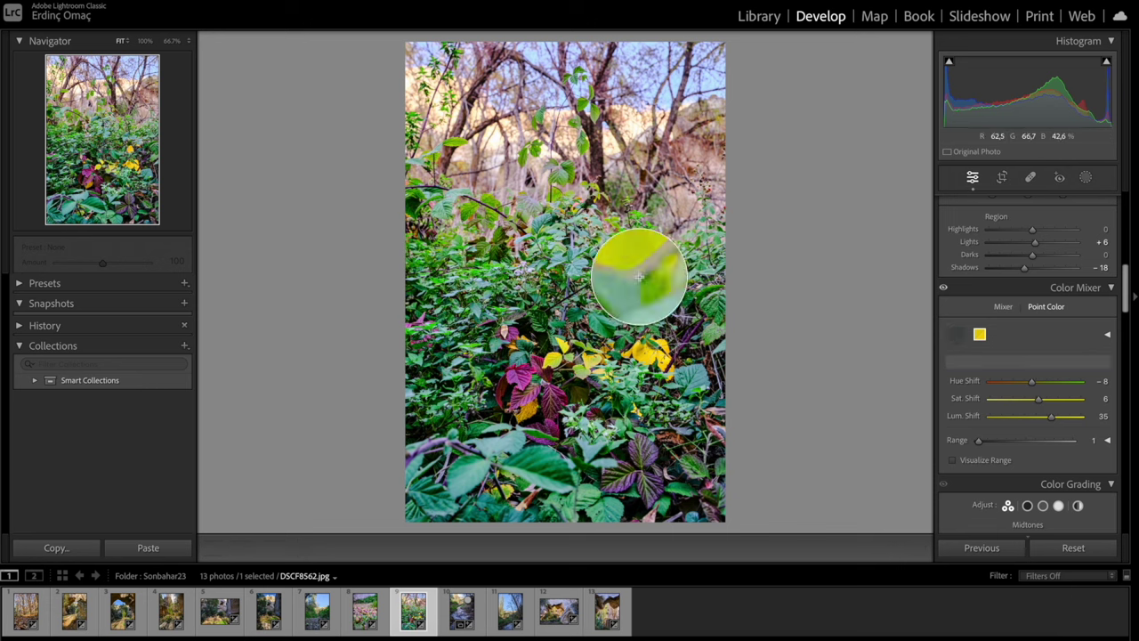
left_click(703, 337)
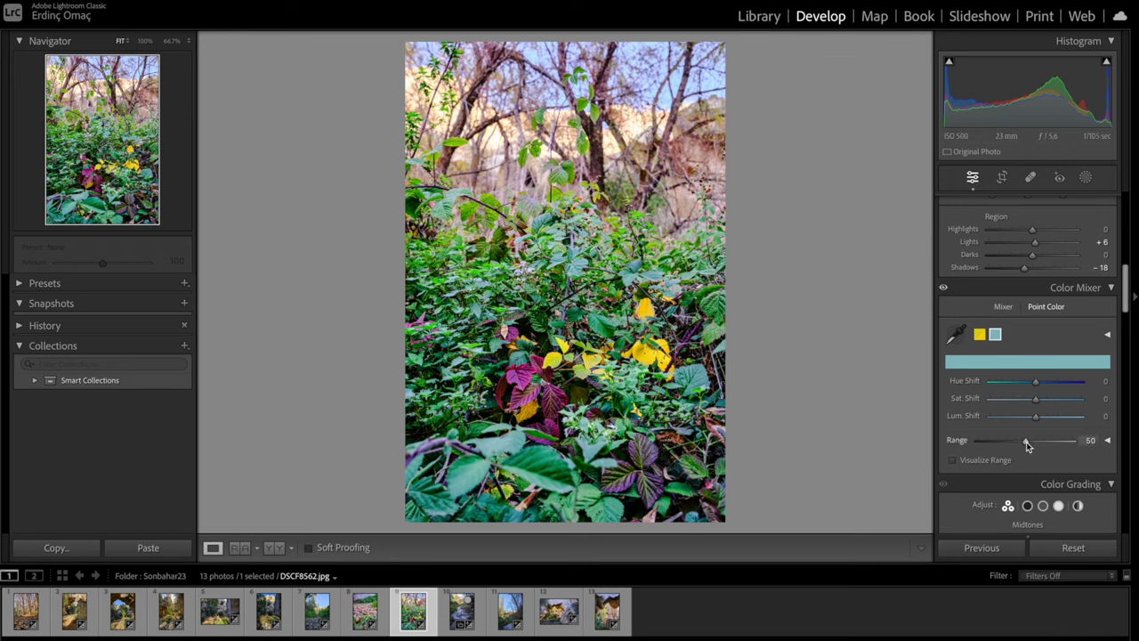
Preview the teal sample's range and set it to Hue −29, Saturation +8, Luminance −39.
left_click(955, 462)
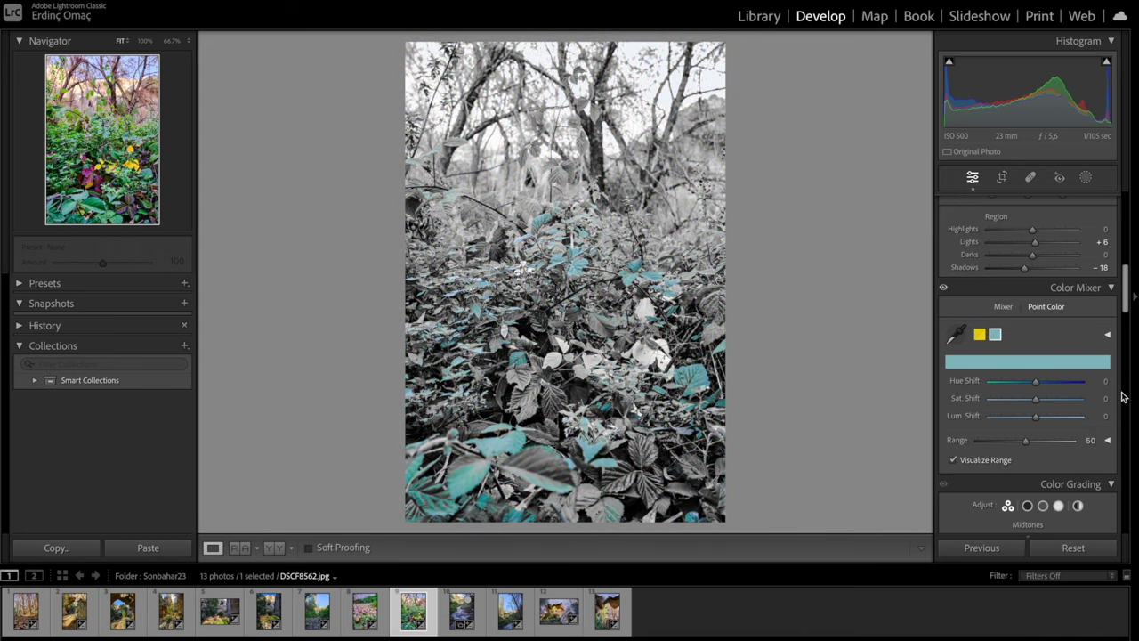
left_click(955, 462)
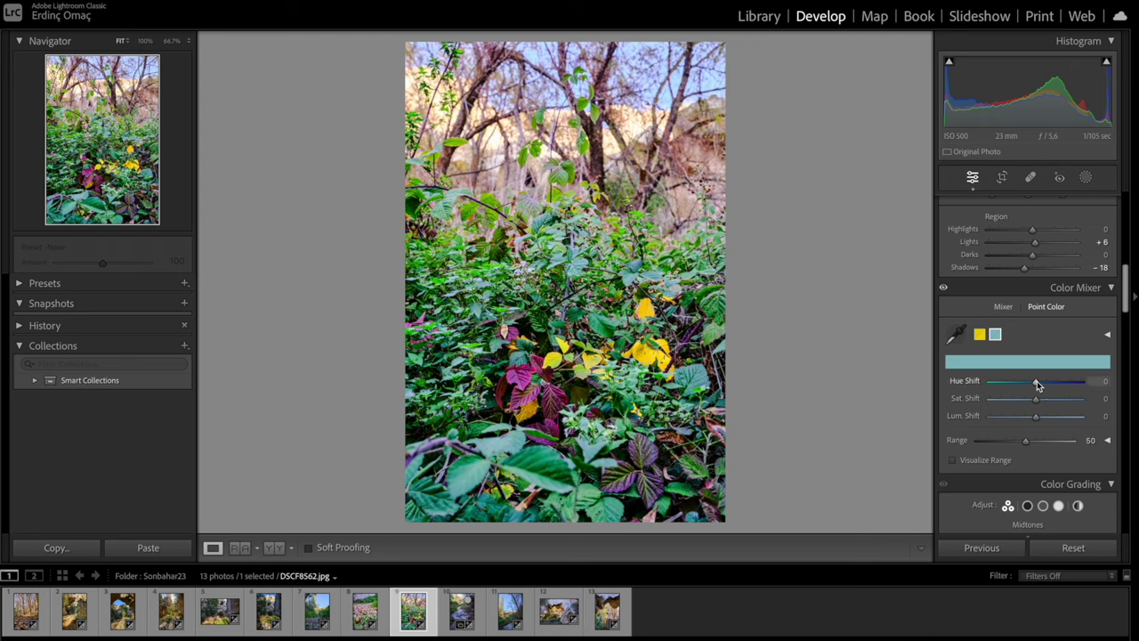
left_click_drag(1037, 381, 1024, 385)
left_click_drag(1036, 399, 1041, 401)
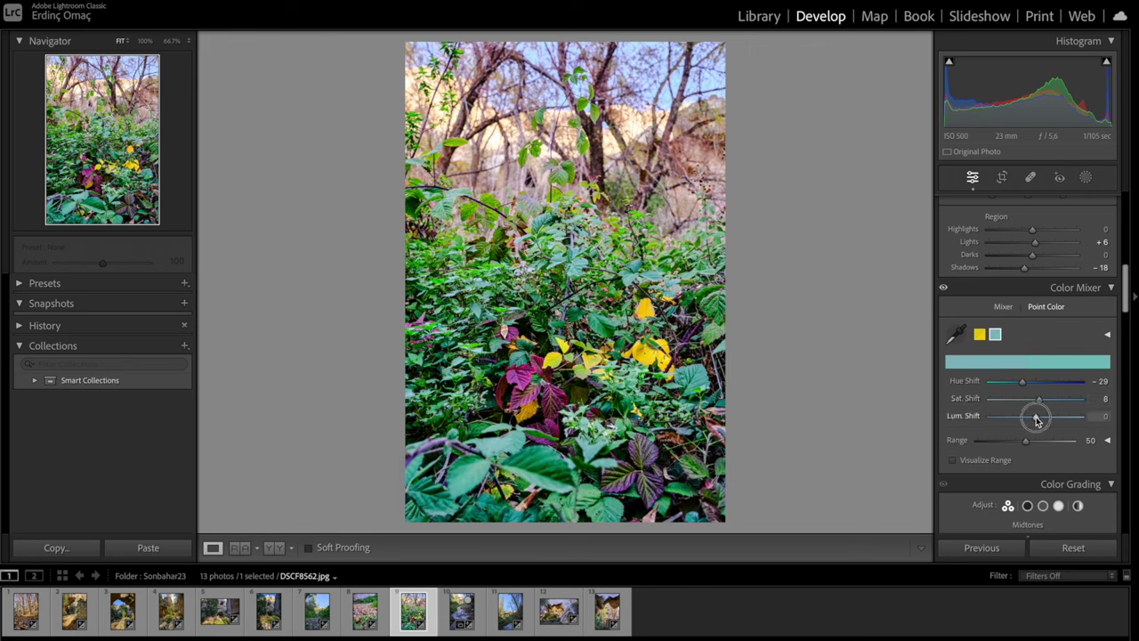
left_click_drag(1037, 420, 1019, 429)
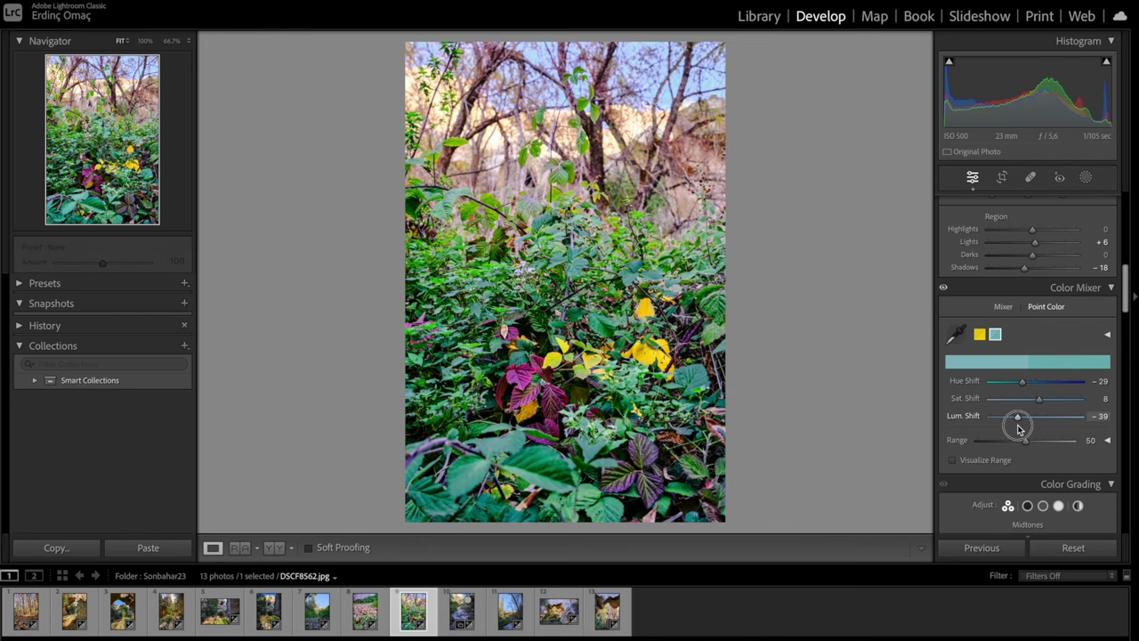
left_click(956, 333)
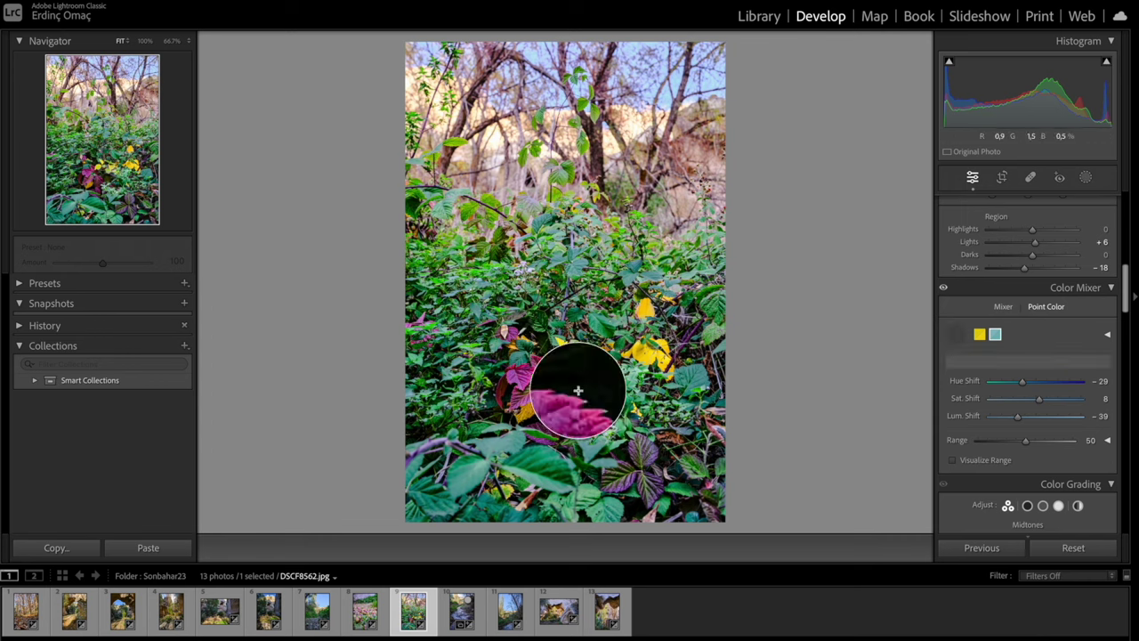
Sample a magenta leaf and set it to Hue −26, Saturation +6, Luminance +17.
left_click(590, 437)
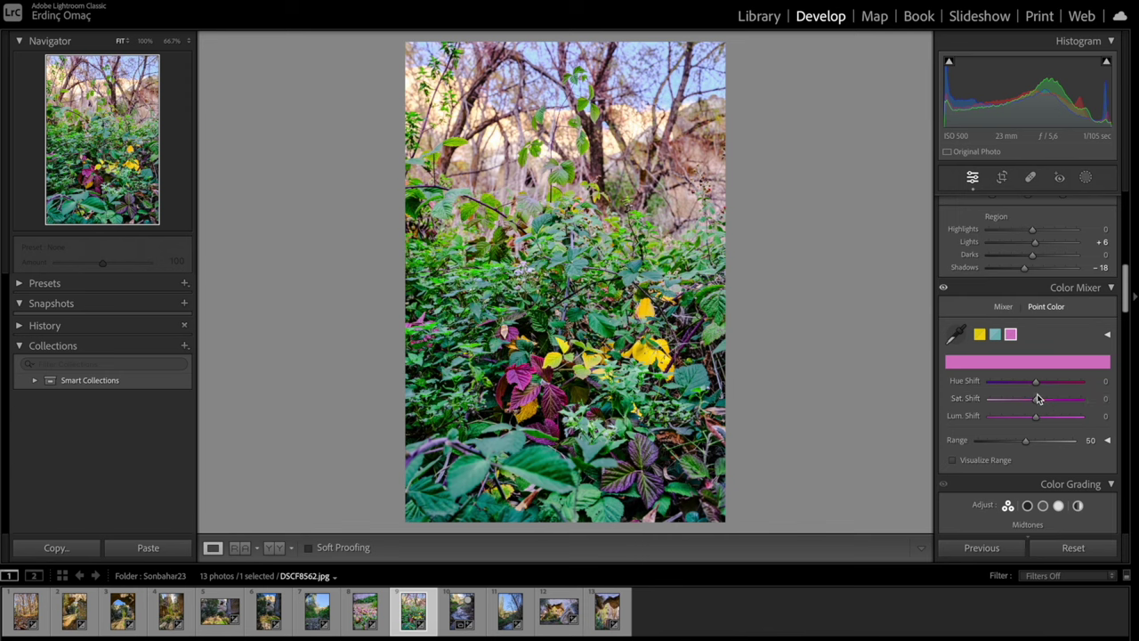
left_click_drag(1036, 417, 1046, 421)
left_click(953, 461)
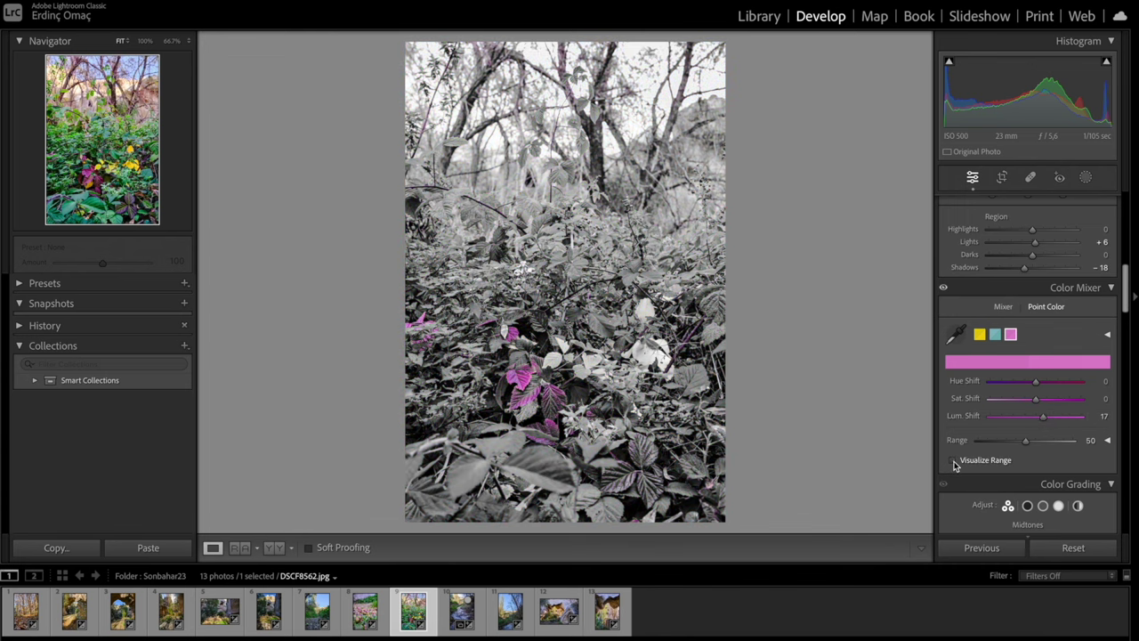
left_click(953, 462)
mouse_move(1038, 401)
left_mouse_down()
mouse_move(1071, 380)
mouse_move(1000, 389)
mouse_move(1025, 395)
left_mouse_up()
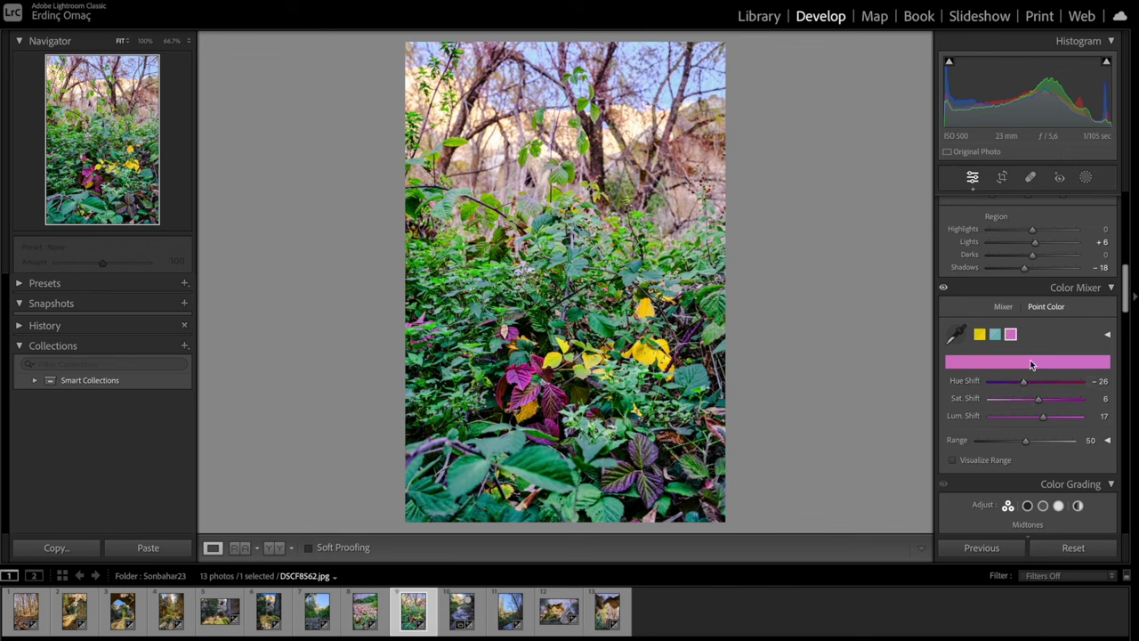
left_click(956, 334)
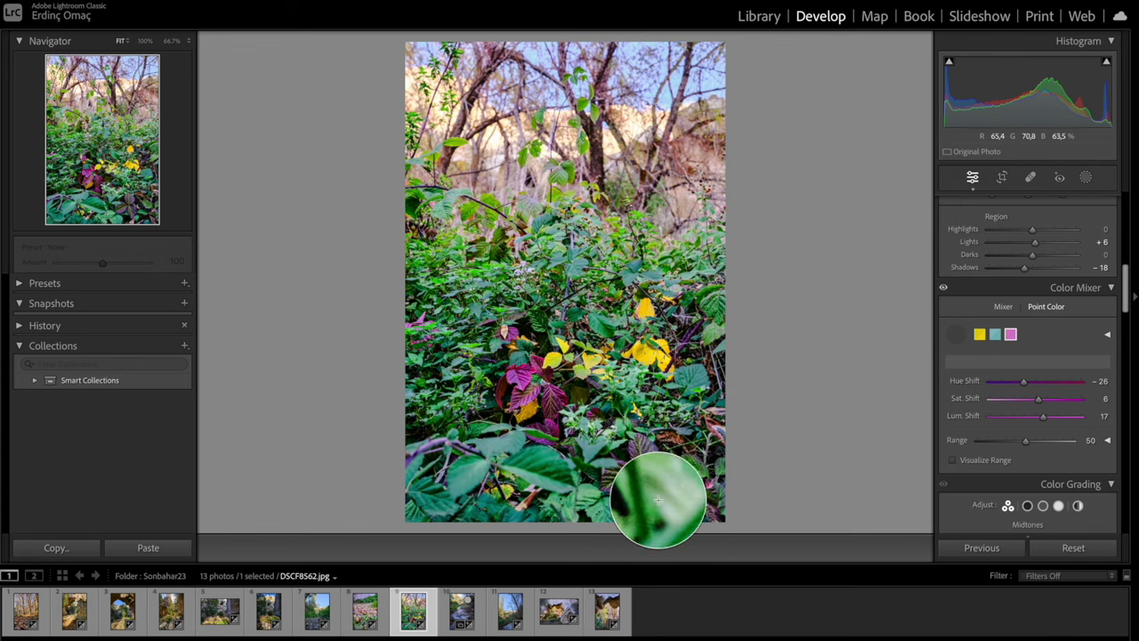
Sample a dark green leaf and shift it to Hue −36, Saturation +6, Luminance +7.
left_click(655, 501)
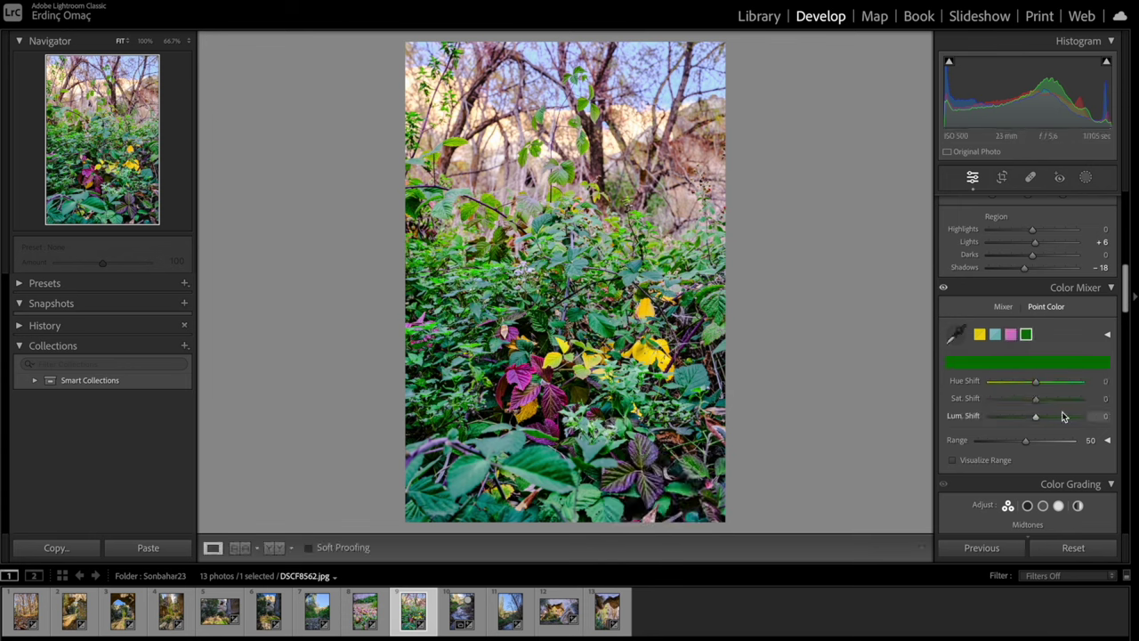
left_click(952, 461)
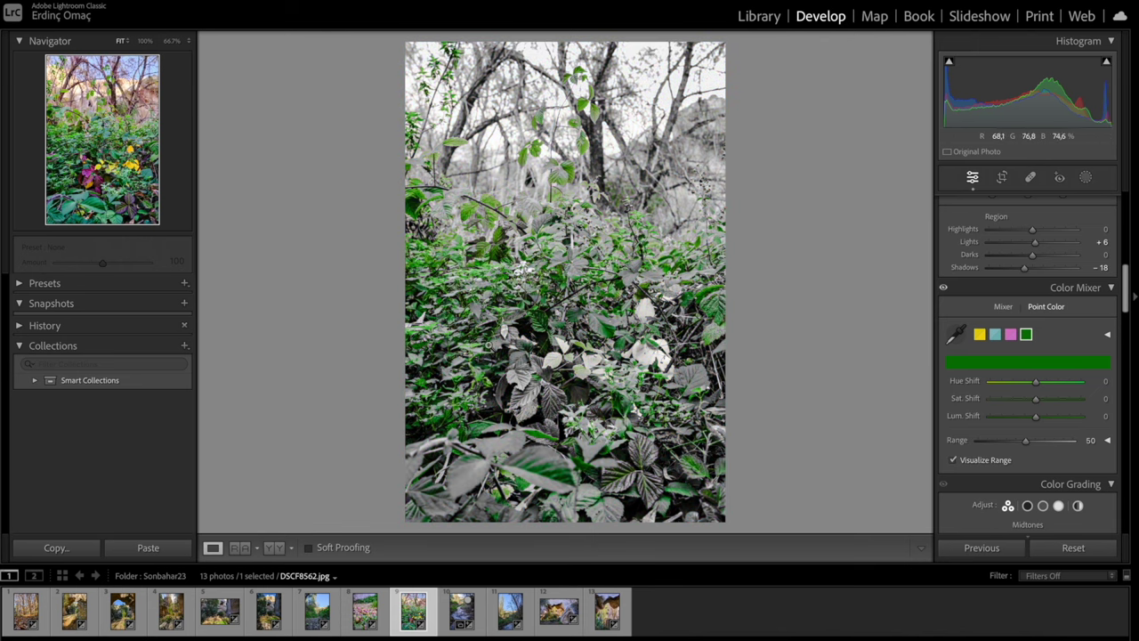
left_click(953, 461)
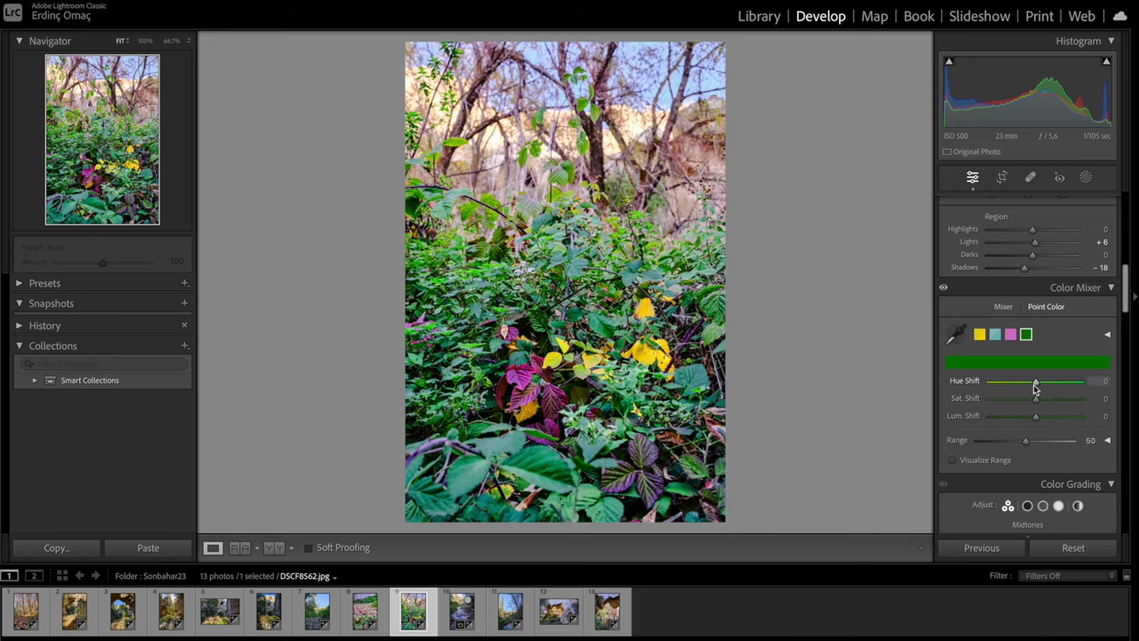
left_click_drag(1037, 385, 1021, 388)
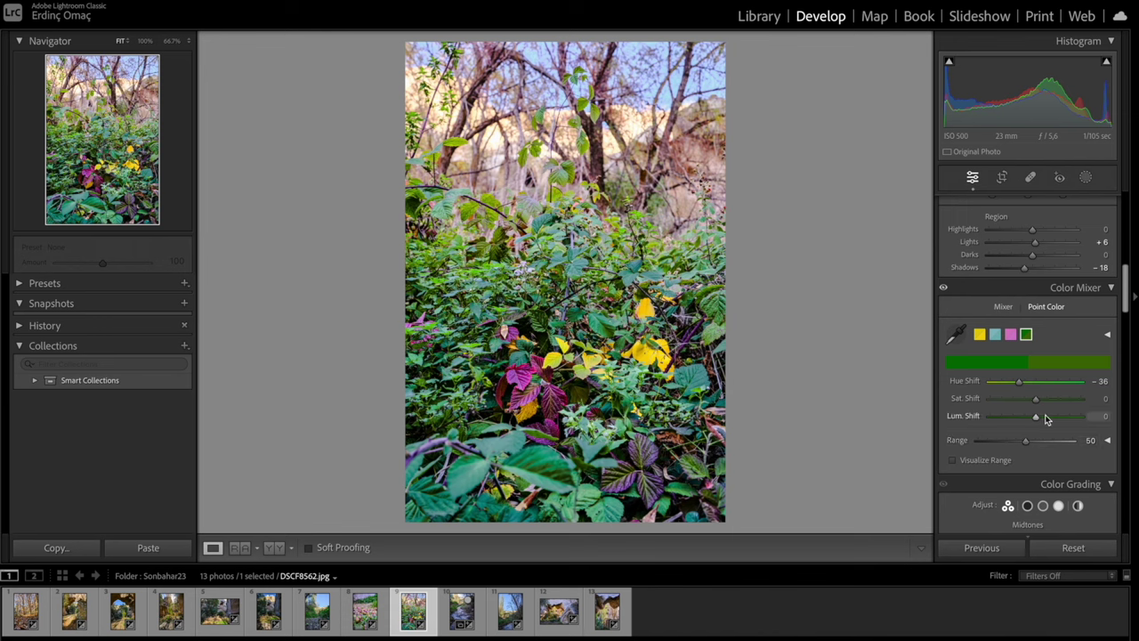
mouse_move(1037, 417)
left_mouse_down()
mouse_move(1028, 423)
mouse_move(1058, 412)
mouse_move(1041, 419)
mouse_move(1037, 402)
left_mouse_up()
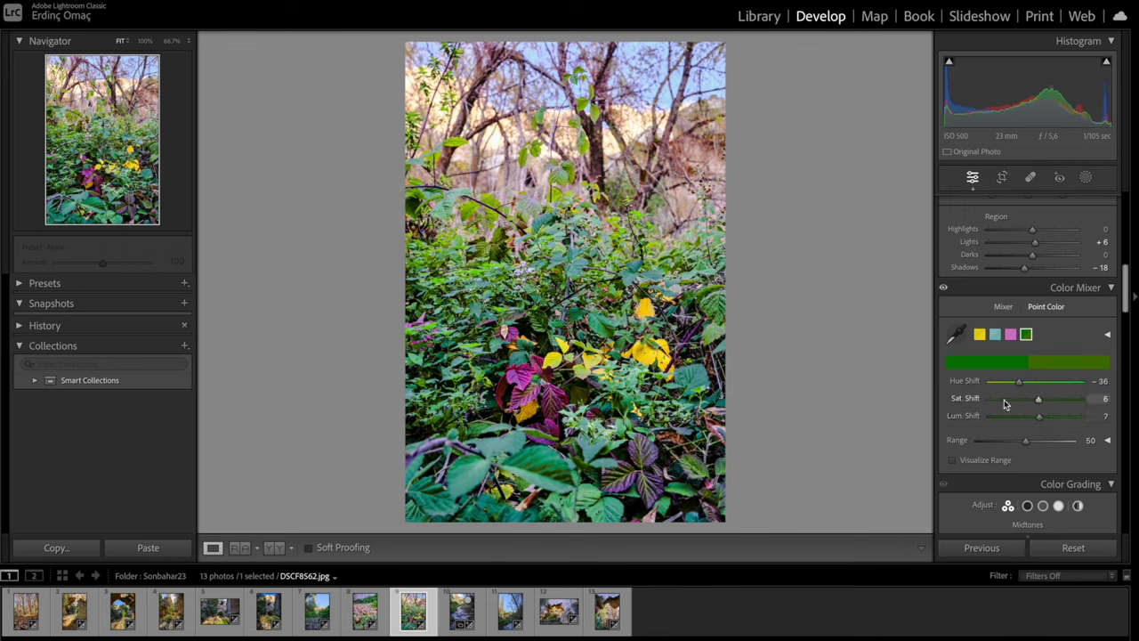
Sample a bright green leaf and set it to Saturation +6, Luminance −10.
left_click(957, 334)
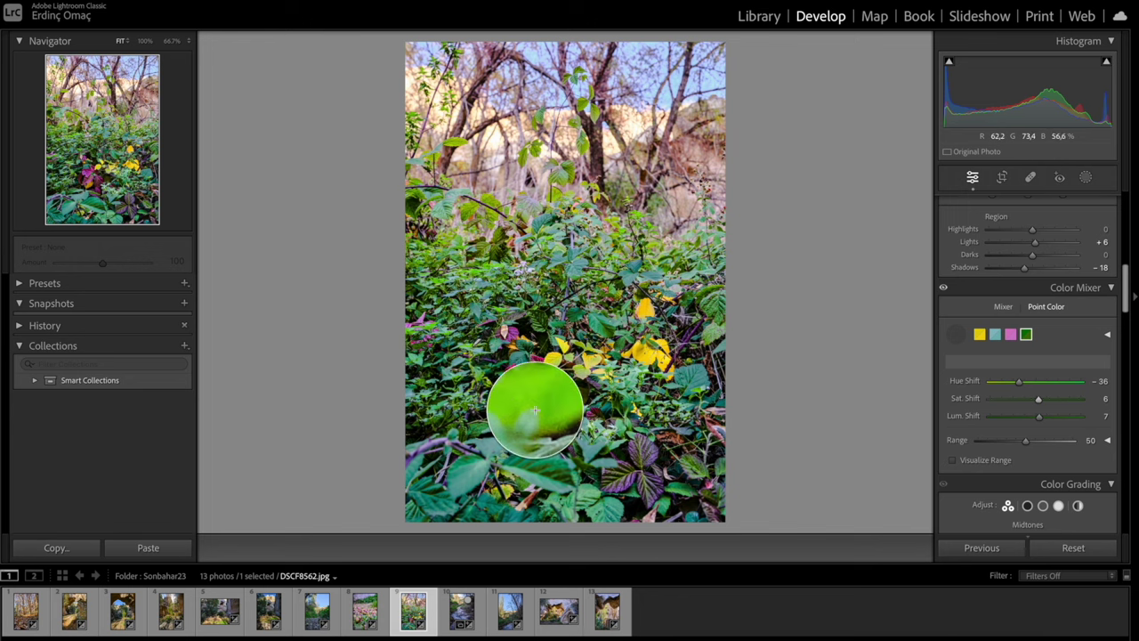
left_click(535, 410)
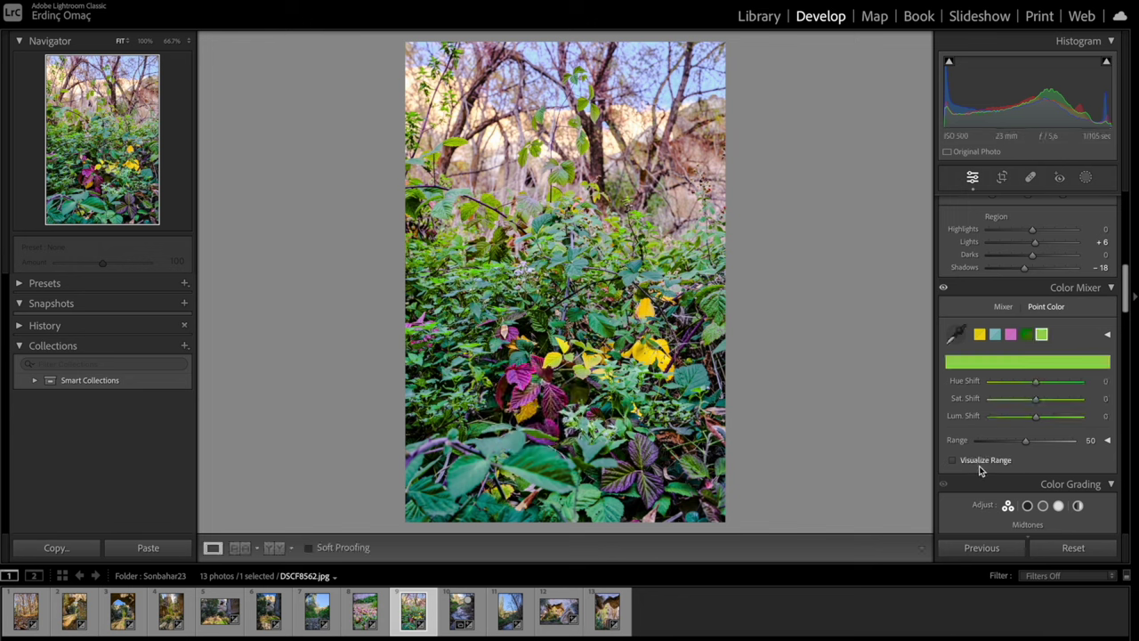
left_click(952, 461)
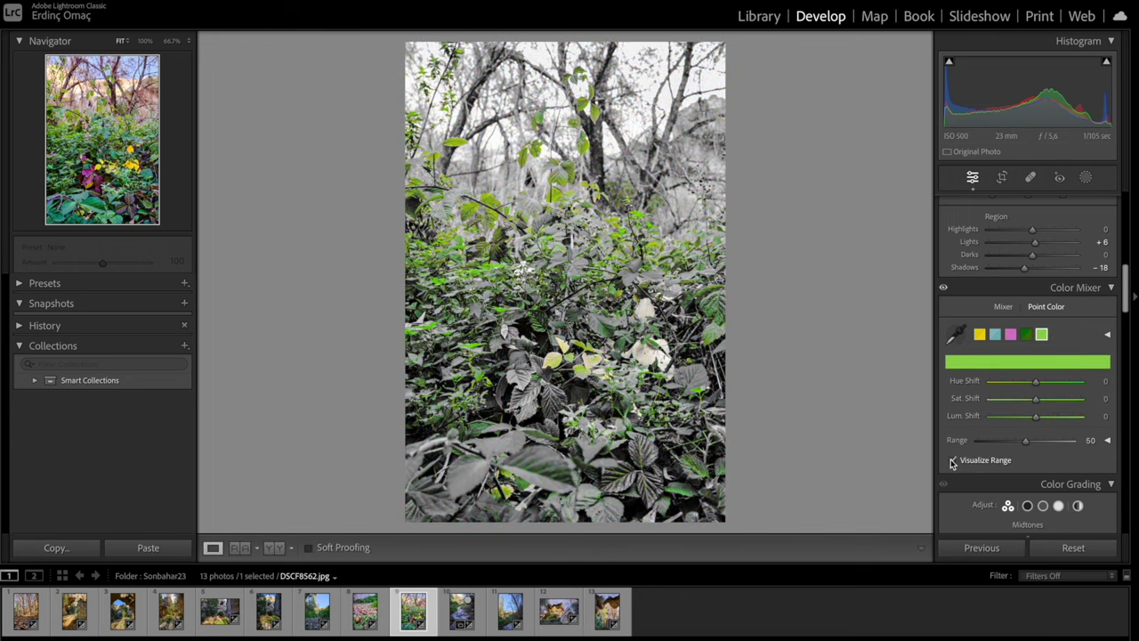
left_click(952, 461)
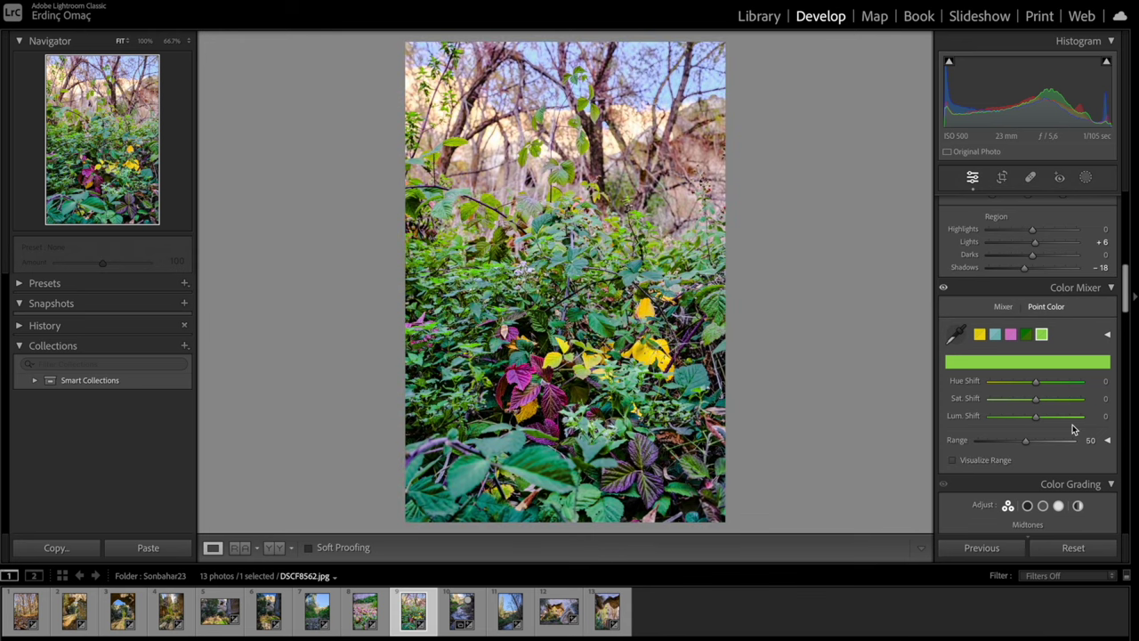
left_click_drag(1037, 402, 1041, 402)
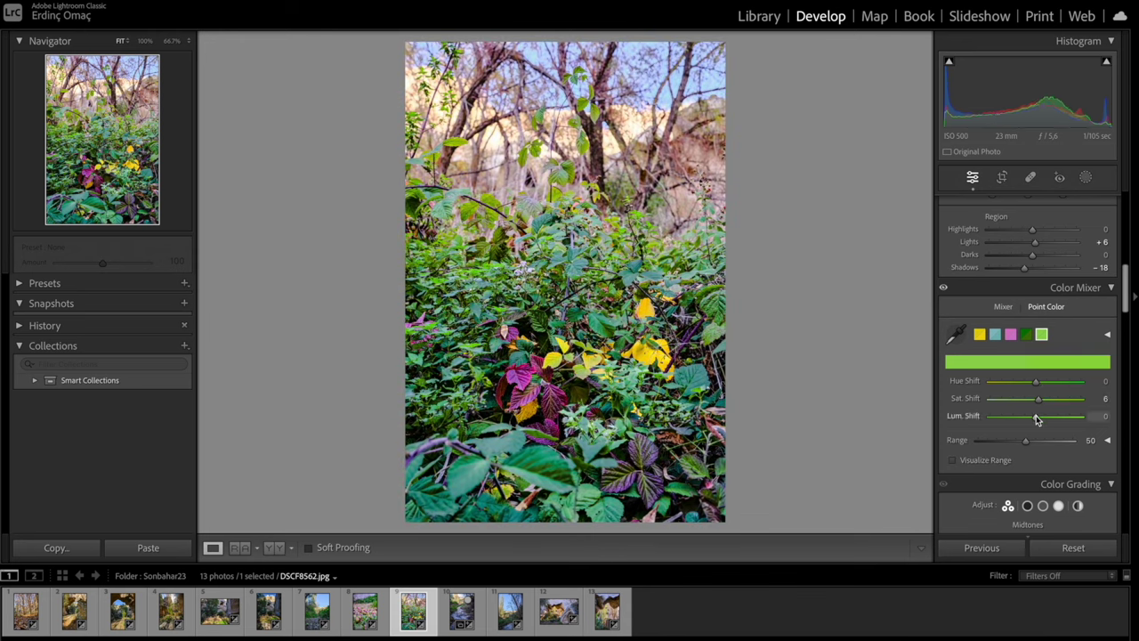
left_click_drag(1036, 419, 1023, 427)
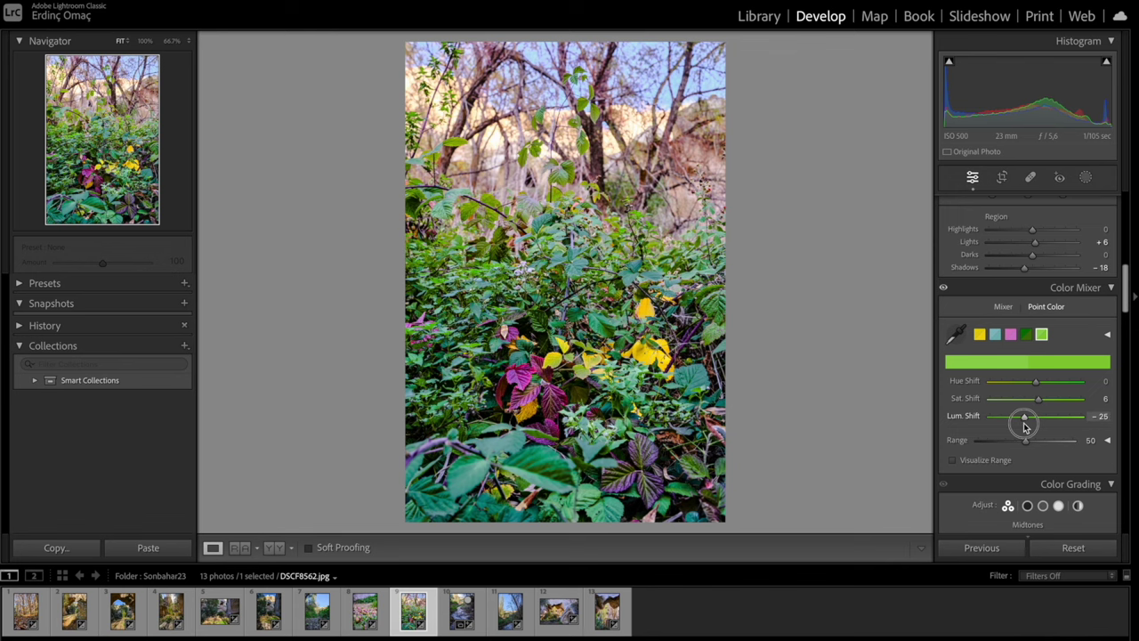
left_click_drag(1024, 426, 1032, 425)
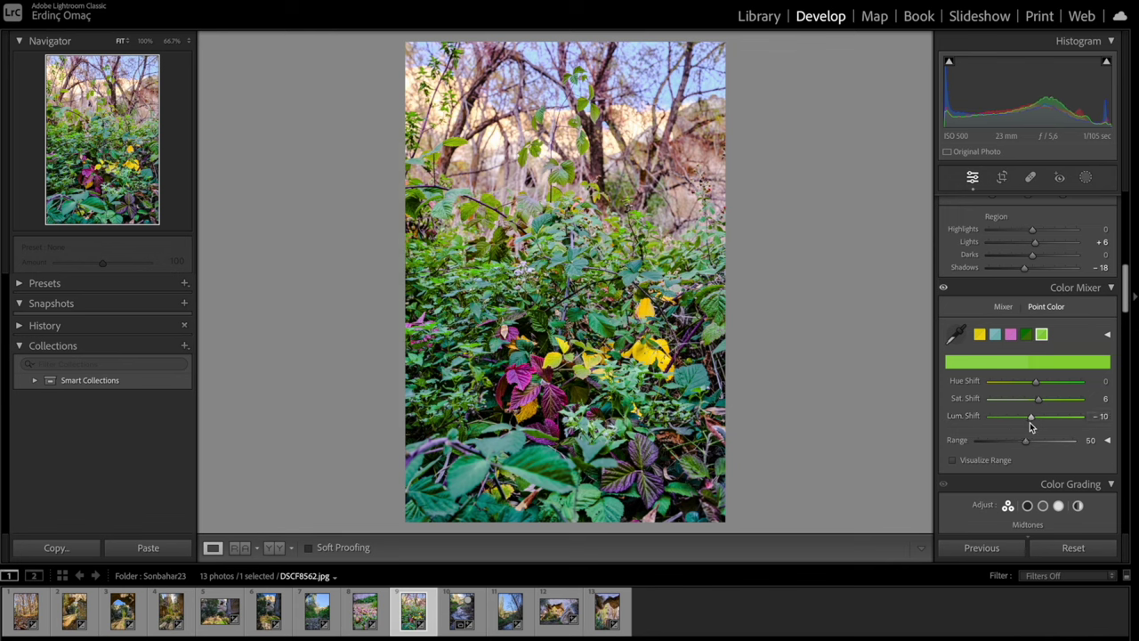
left_click(958, 335)
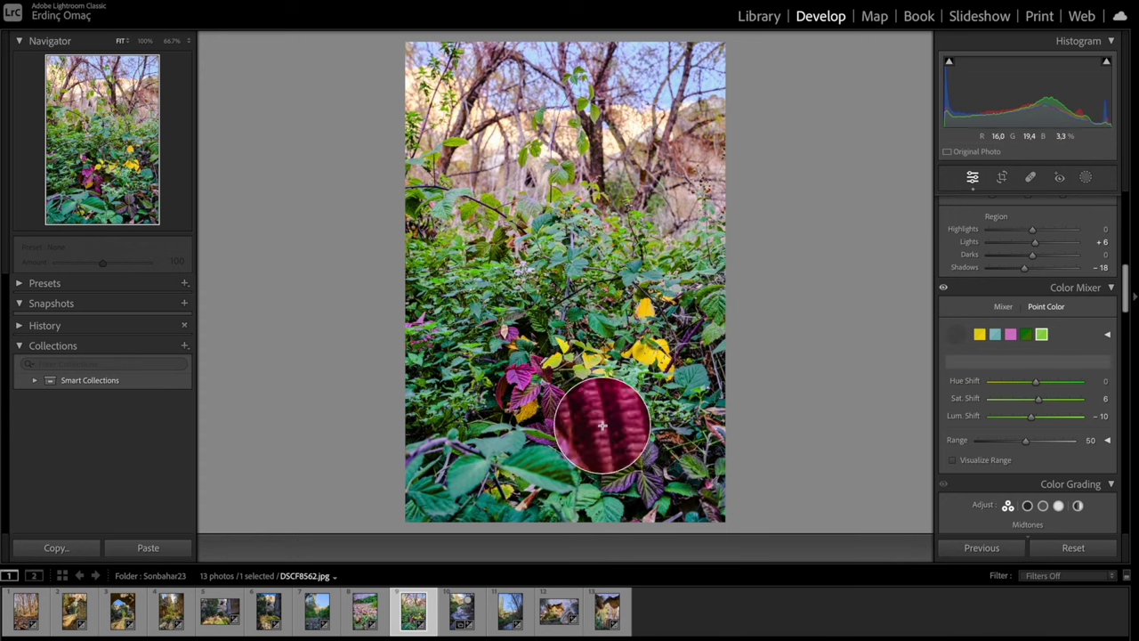
Sample the purple leaves and set them to Saturation +10, Luminance −8.
left_click(706, 514)
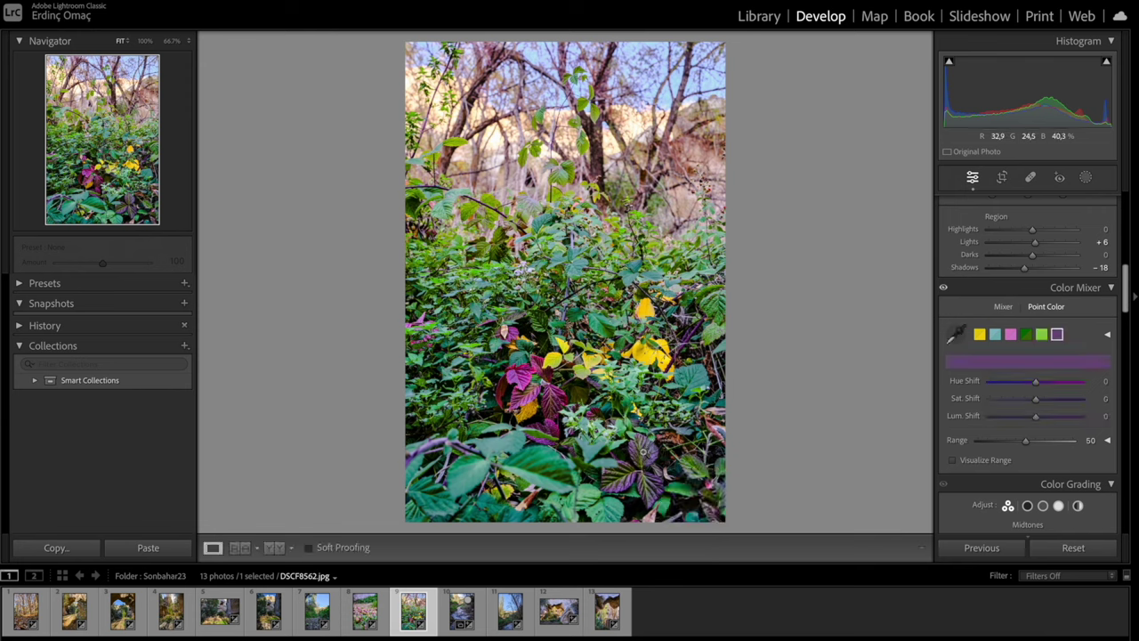
left_click(1036, 420)
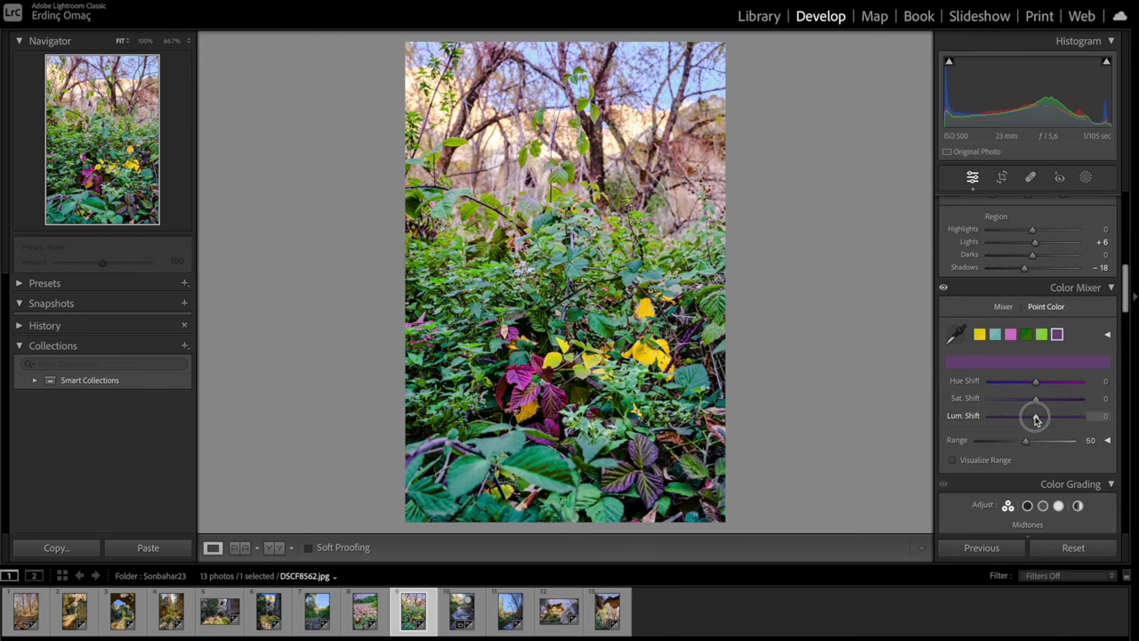
left_click_drag(1036, 420, 1041, 401)
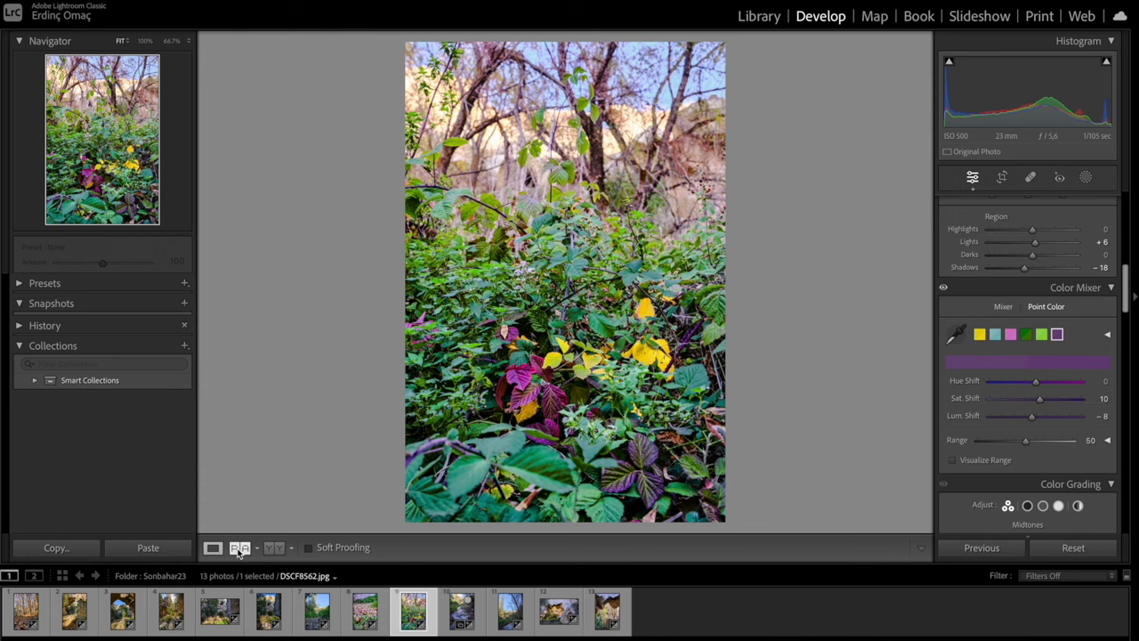
left_click(268, 549)
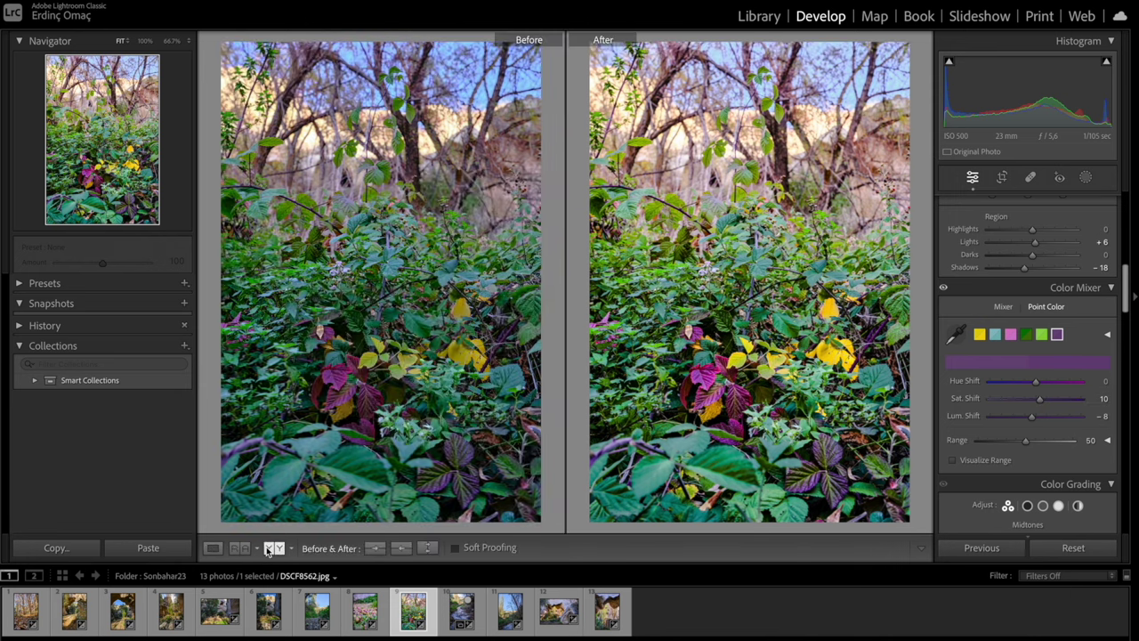
left_click(269, 549)
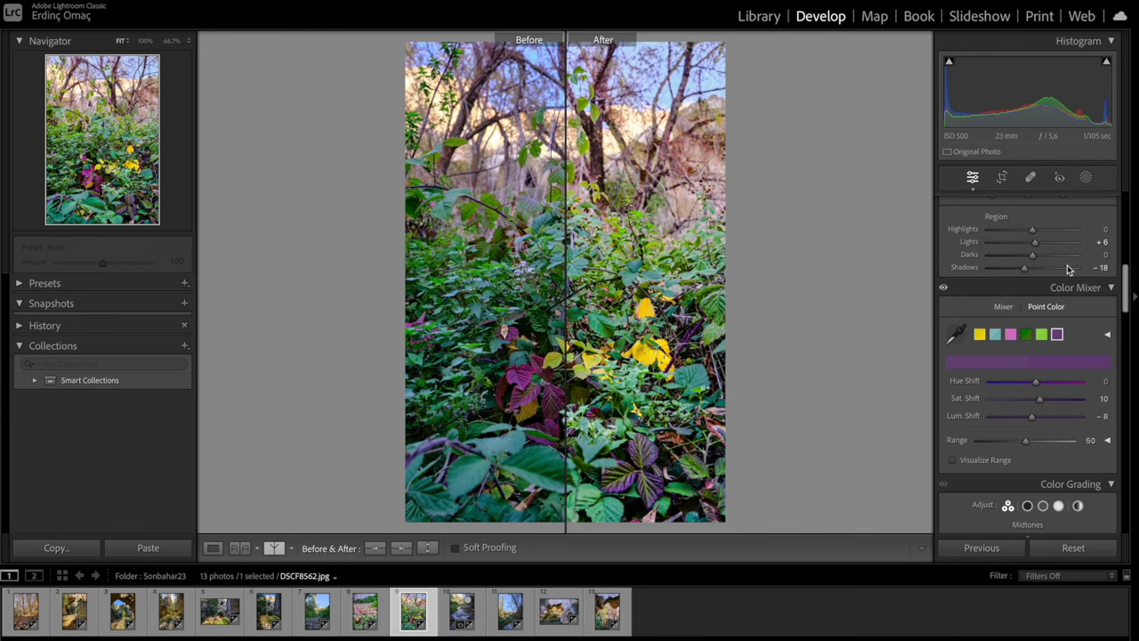
left_click(213, 549)
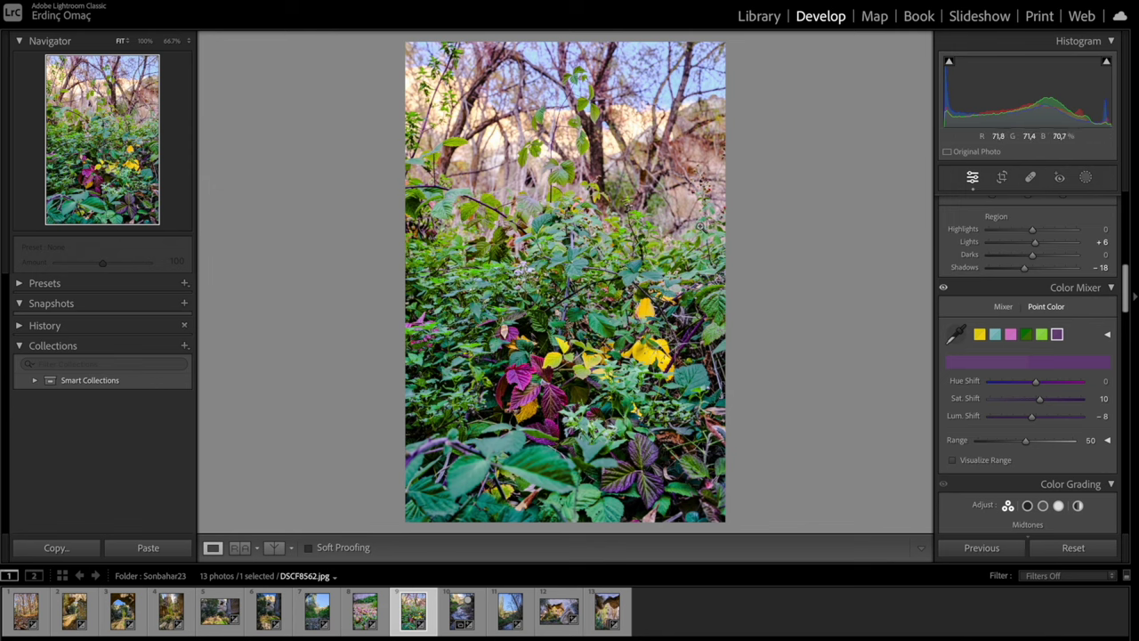
Sample a pale pink branch, set Lum. Shift −29 and Sat. Shift −14, checking Visualize Range.
left_click(955, 334)
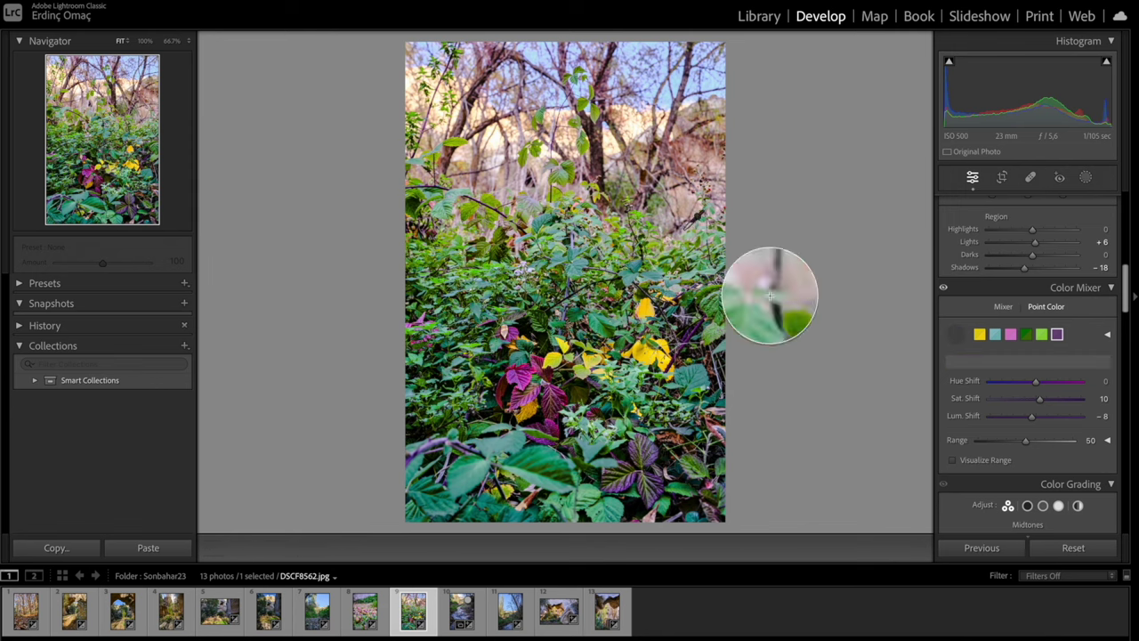
left_click(749, 262)
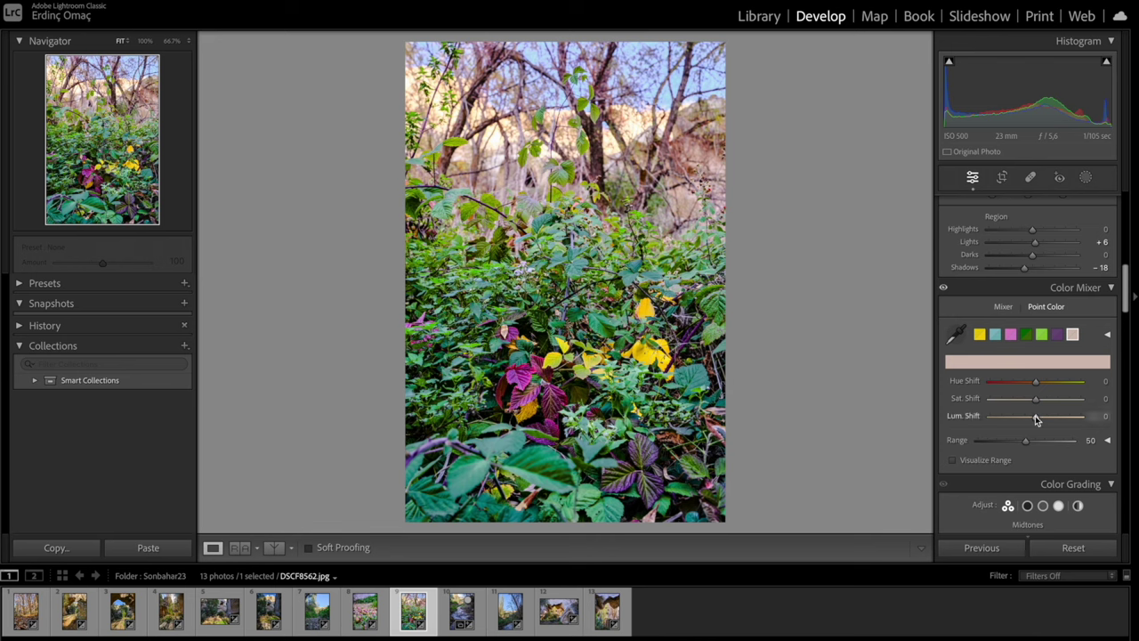
left_click_drag(1037, 419, 1022, 429)
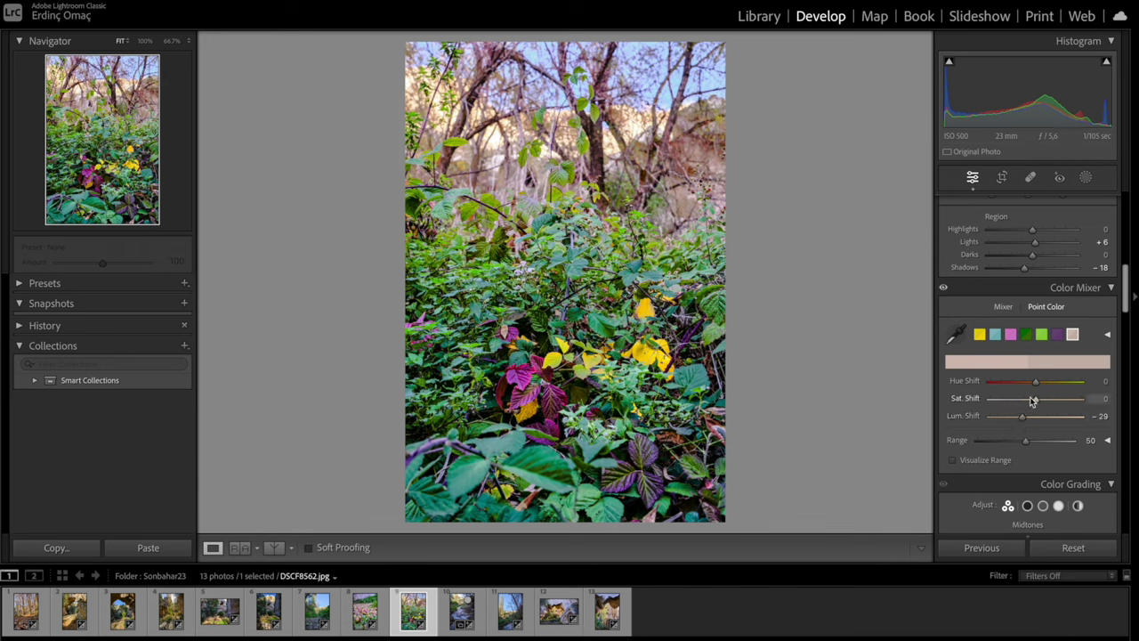
left_click_drag(1037, 404, 1030, 405)
left_click(954, 460)
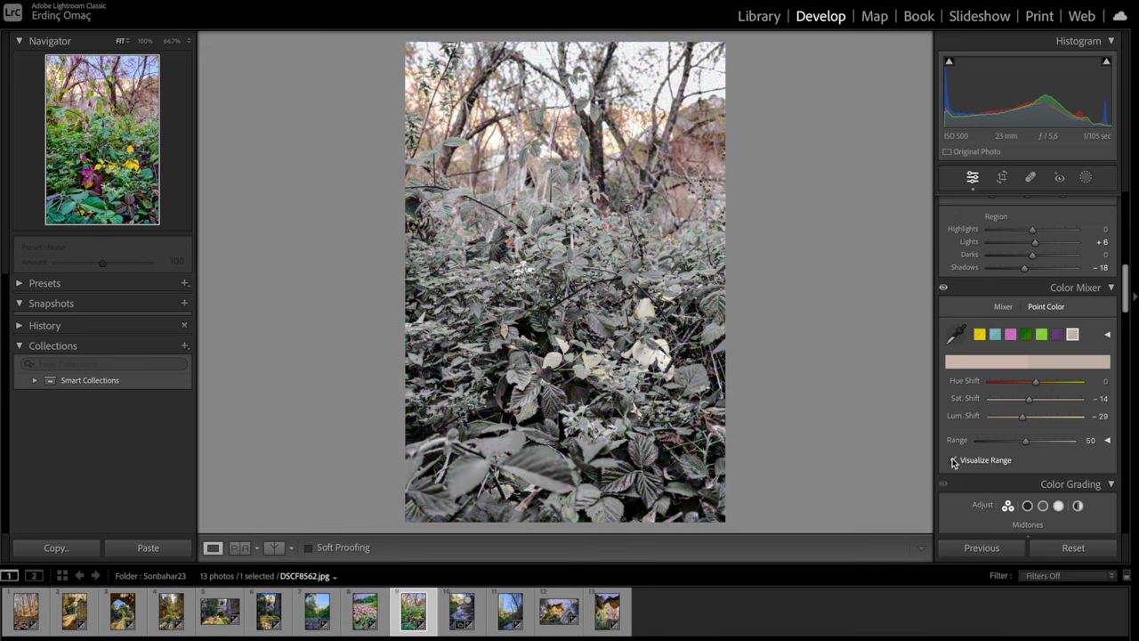
left_click(954, 460)
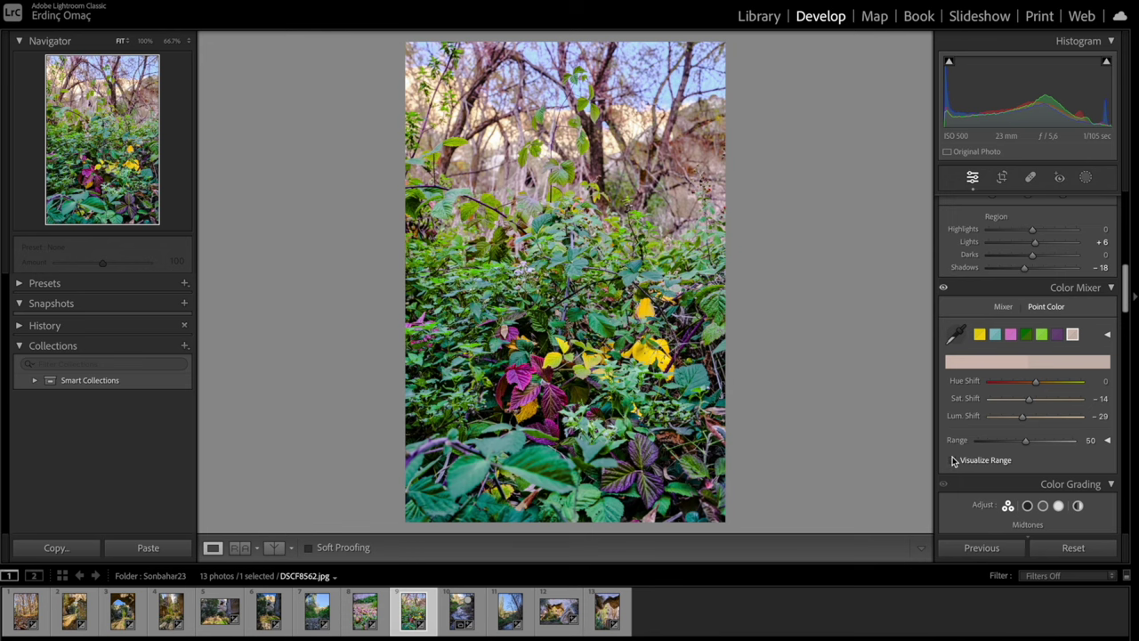
left_click(956, 334)
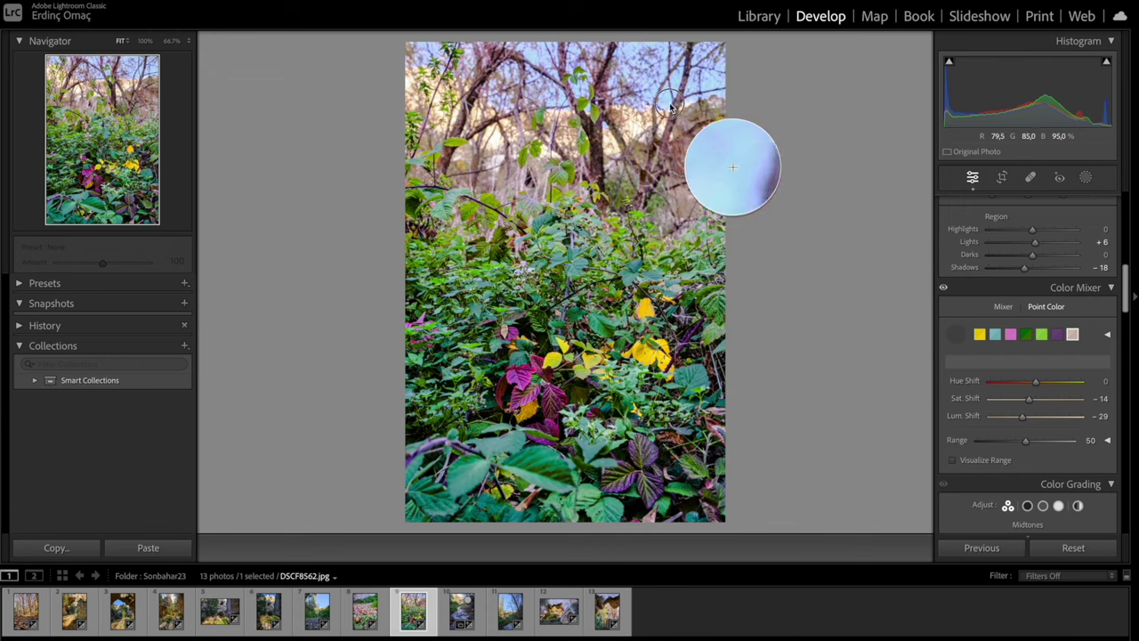
Eyedrop the pale sky at top right and shift it Hue +23, Sat +15, Lum −22.
left_click(733, 166)
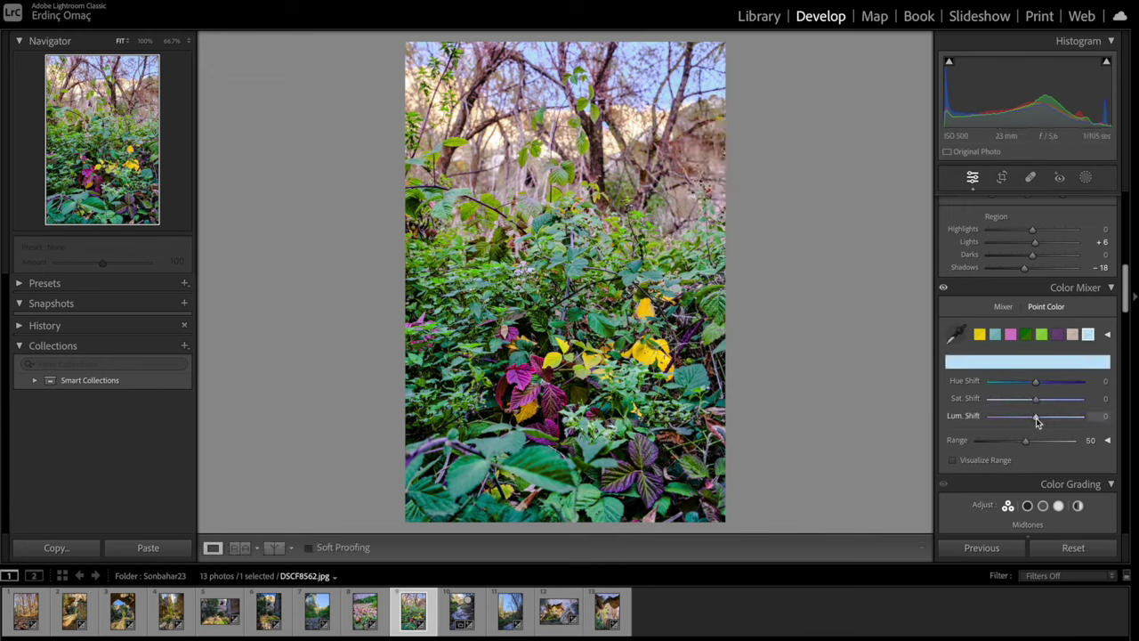
mouse_move(1037, 421)
left_mouse_down()
mouse_move(1025, 422)
mouse_move(1035, 386)
mouse_move(1048, 384)
left_mouse_up()
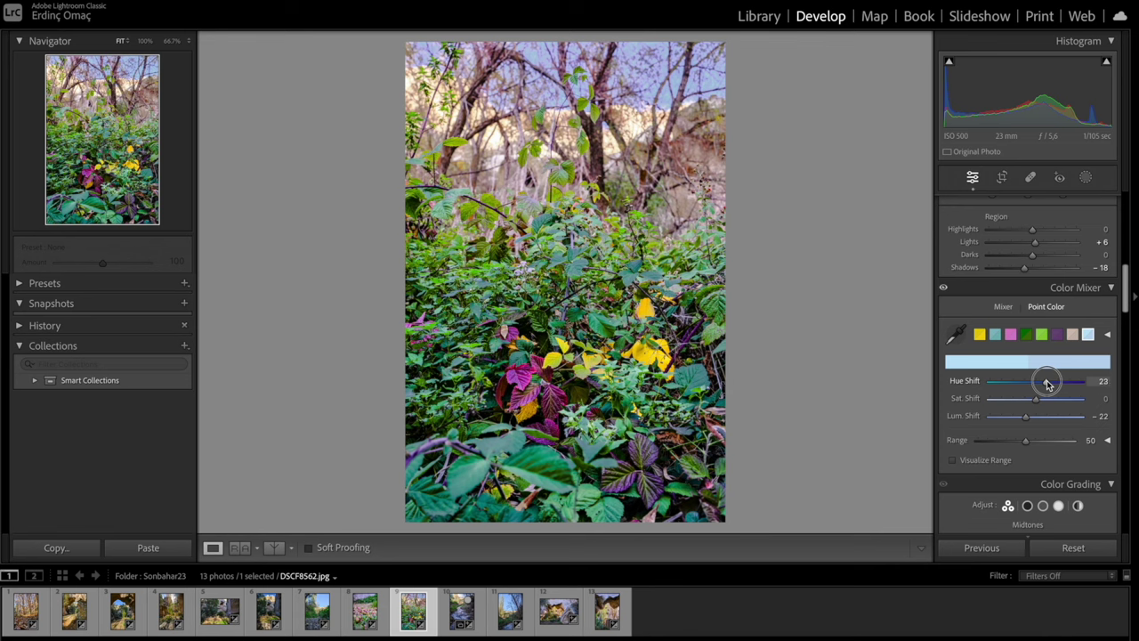
left_click_drag(1037, 403, 1045, 401)
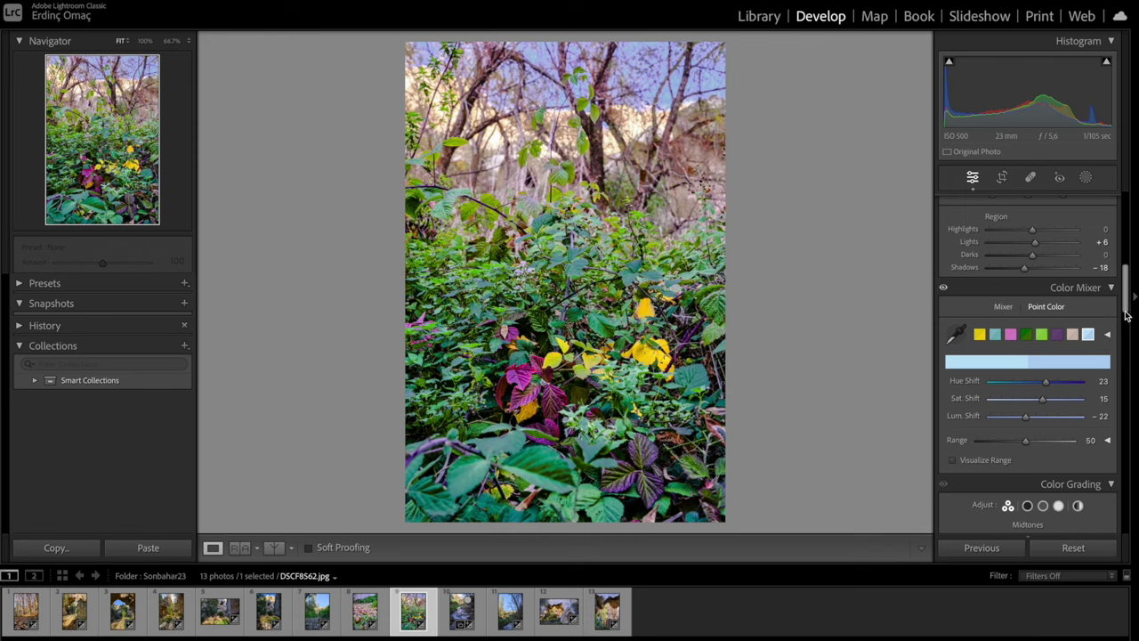
left_click_drag(1126, 307, 1124, 227)
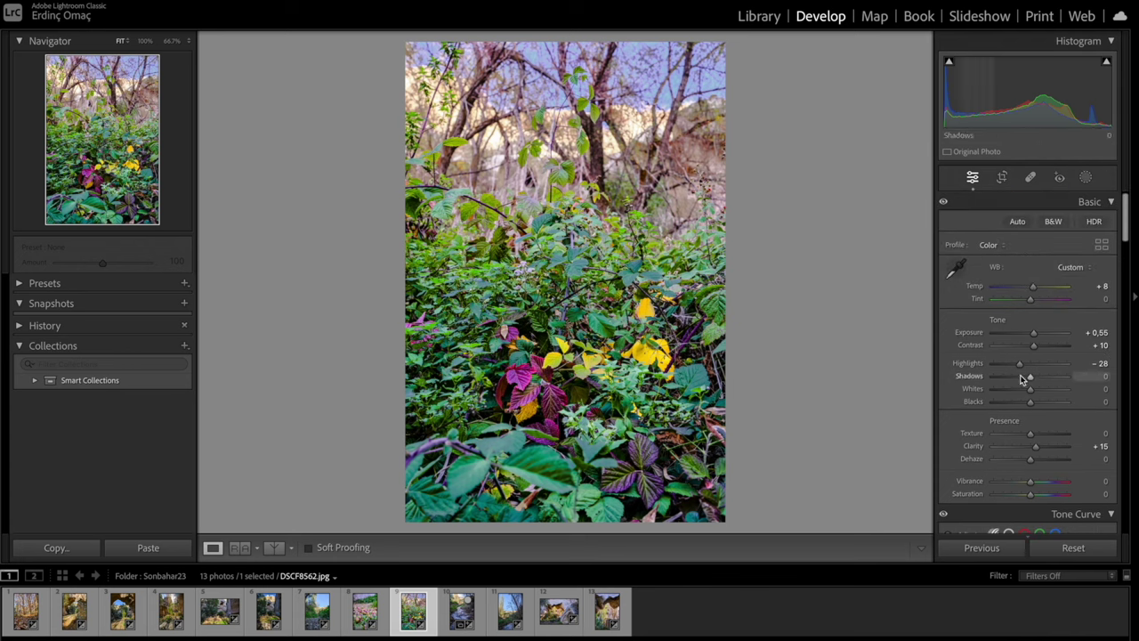
Lower Highlights to −39 and the Tone Curve Darks region to −14.
left_click_drag(1020, 365, 1018, 369)
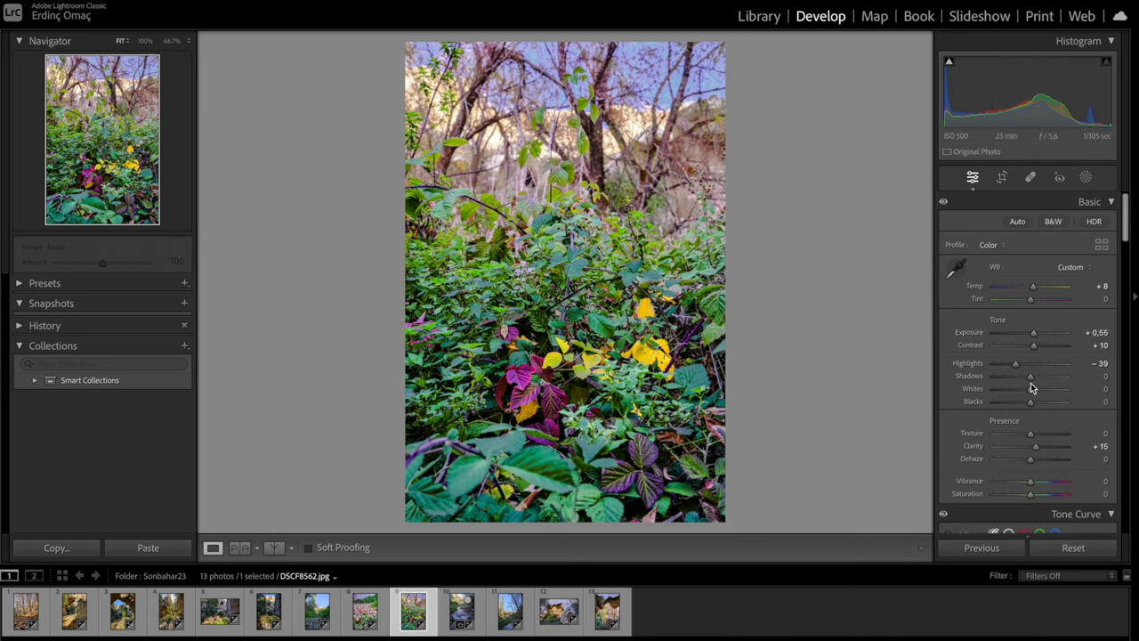
mouse_move(1125, 236)
left_mouse_down()
mouse_move(1124, 223)
mouse_move(1124, 275)
left_mouse_up()
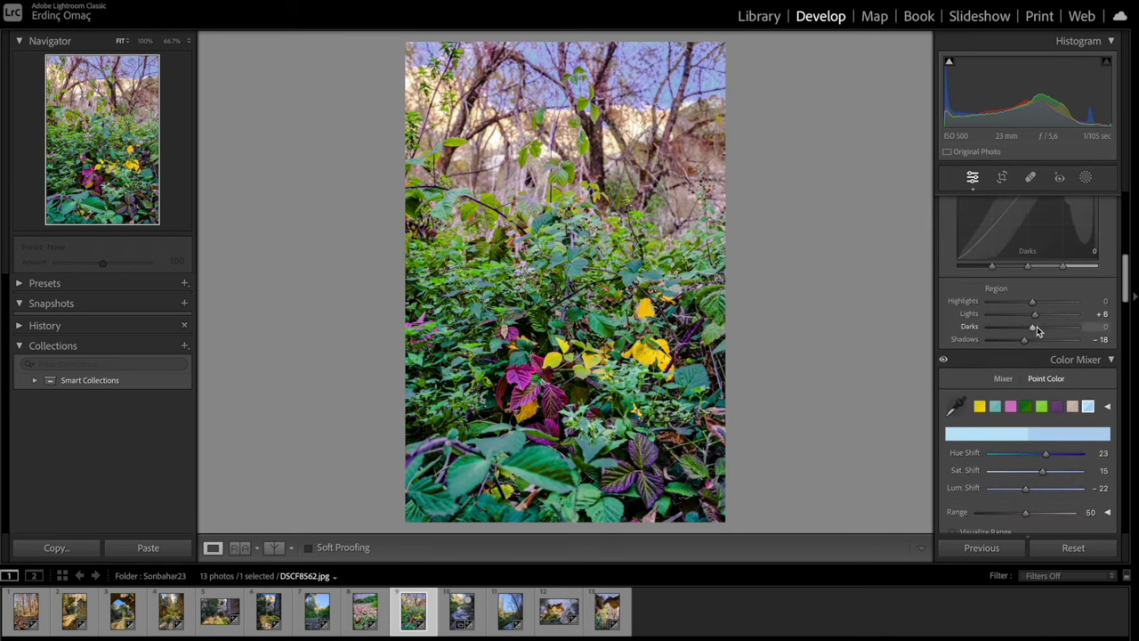
left_click_drag(1034, 328, 1029, 329)
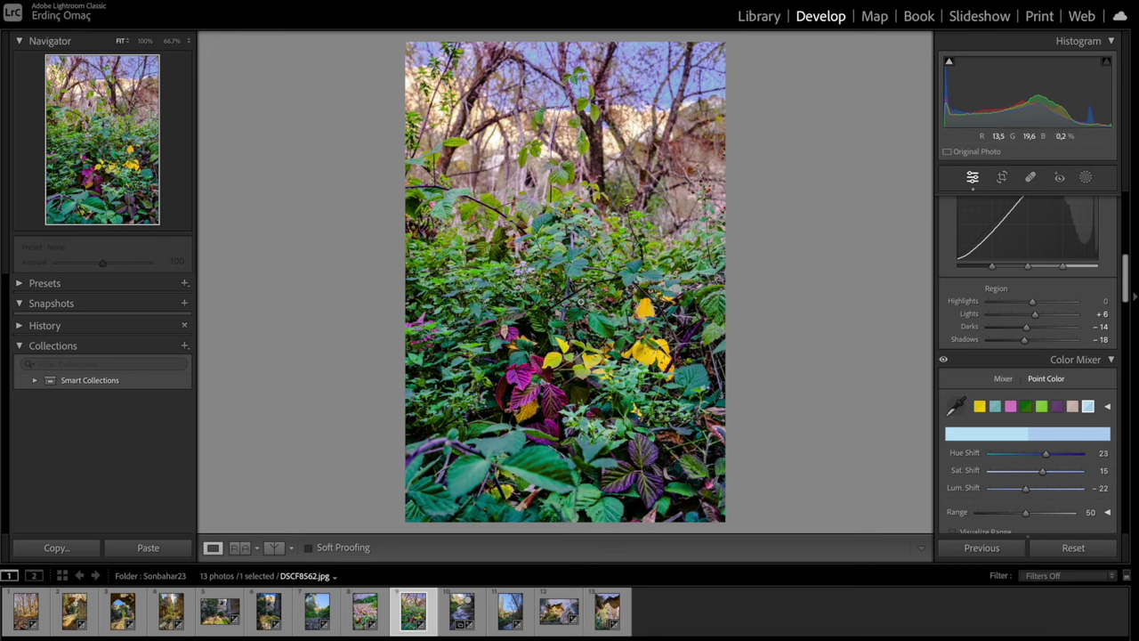
Zoom in on the purple and yellow leaves, then return to the fitted view.
left_click(583, 304)
left_click_drag(710, 303, 691, 226)
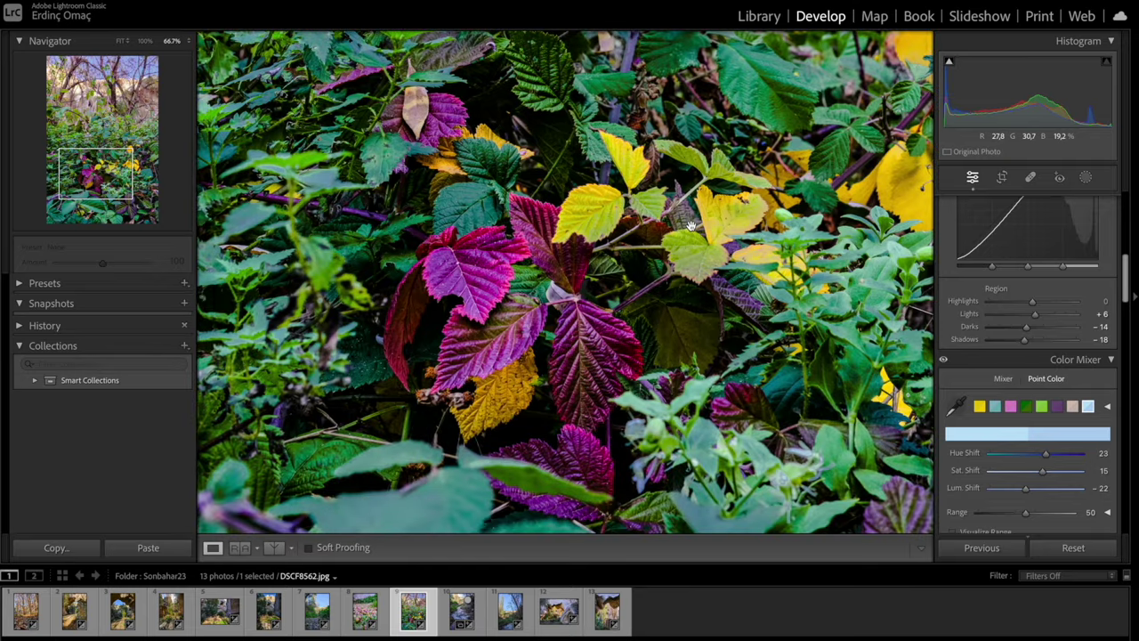
left_click(830, 298)
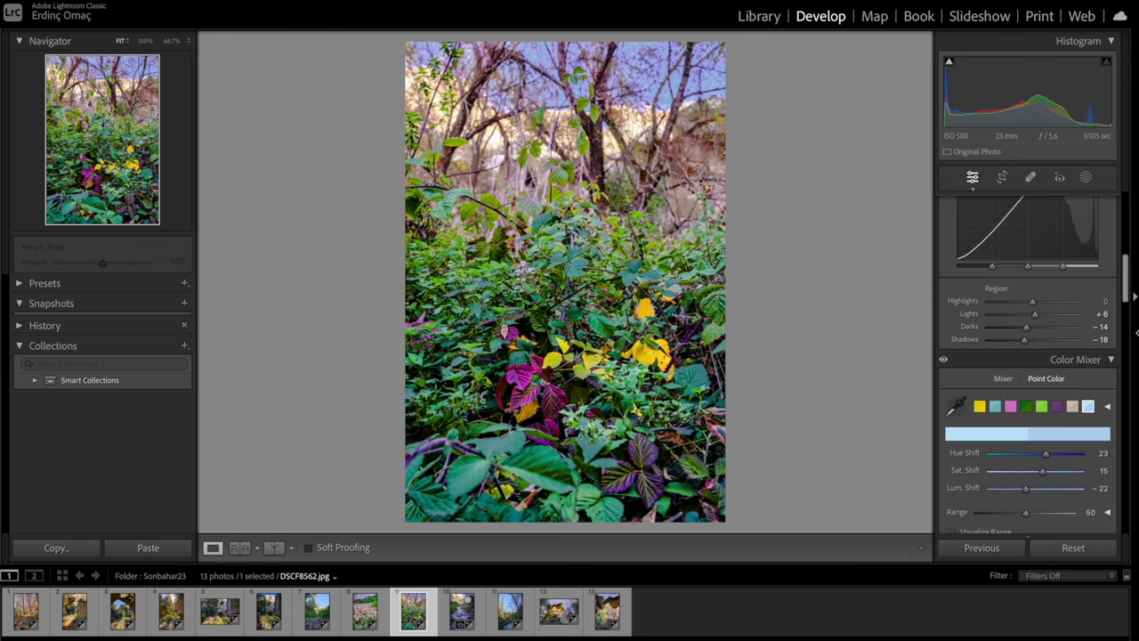
Try the Red, Green and Blue Primary saturation sliders, resetting Blue Primary Saturation to 0.
mouse_move(1128, 292)
left_mouse_down()
mouse_move(1122, 272)
mouse_move(1126, 510)
left_mouse_up()
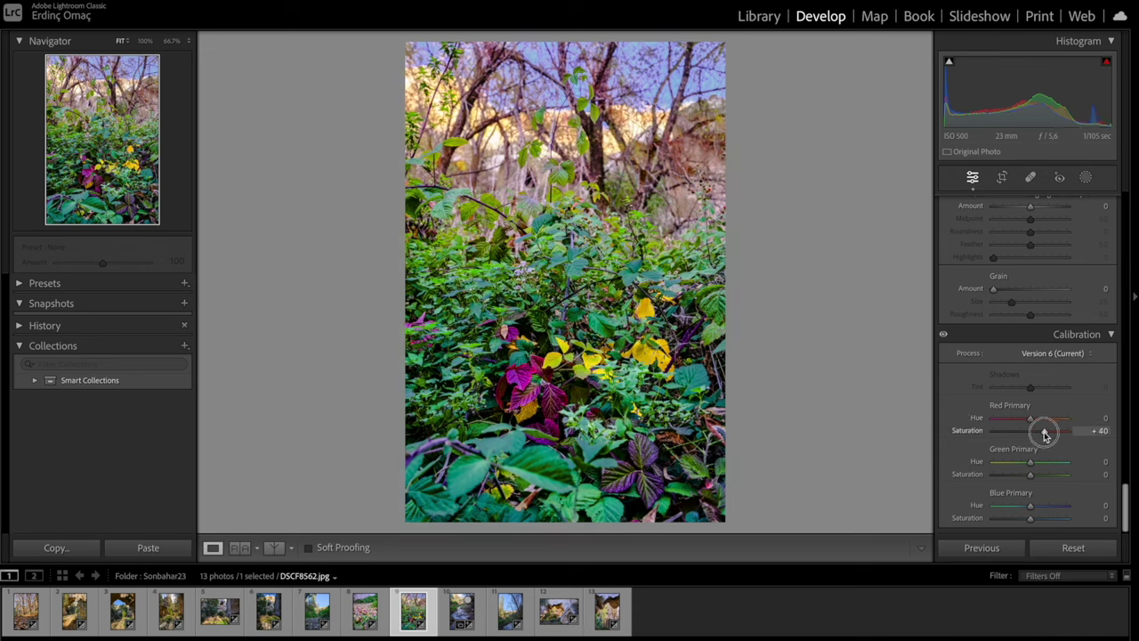
mouse_move(1045, 433)
left_mouse_down()
mouse_move(1007, 442)
mouse_move(1053, 433)
mouse_move(1030, 434)
left_mouse_up()
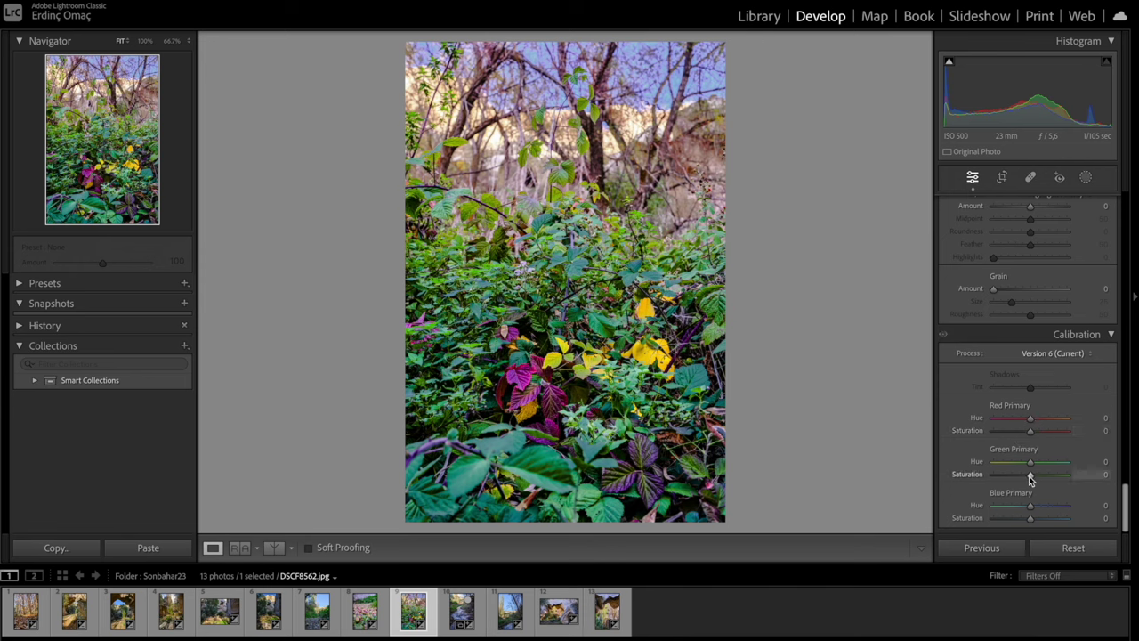
mouse_move(1031, 479)
left_mouse_down()
mouse_move(1009, 481)
mouse_move(1047, 478)
mouse_move(1030, 478)
left_mouse_up()
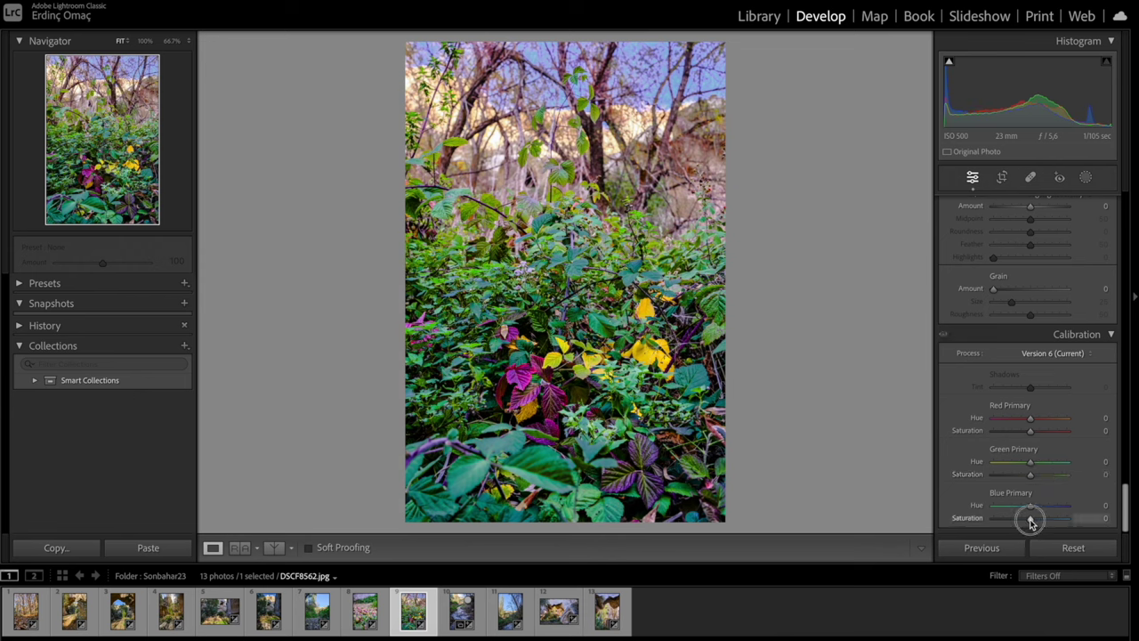
mouse_move(1031, 523)
left_mouse_down()
mouse_move(1045, 513)
mouse_move(1017, 522)
mouse_move(1033, 519)
left_mouse_up()
double_click(1034, 516)
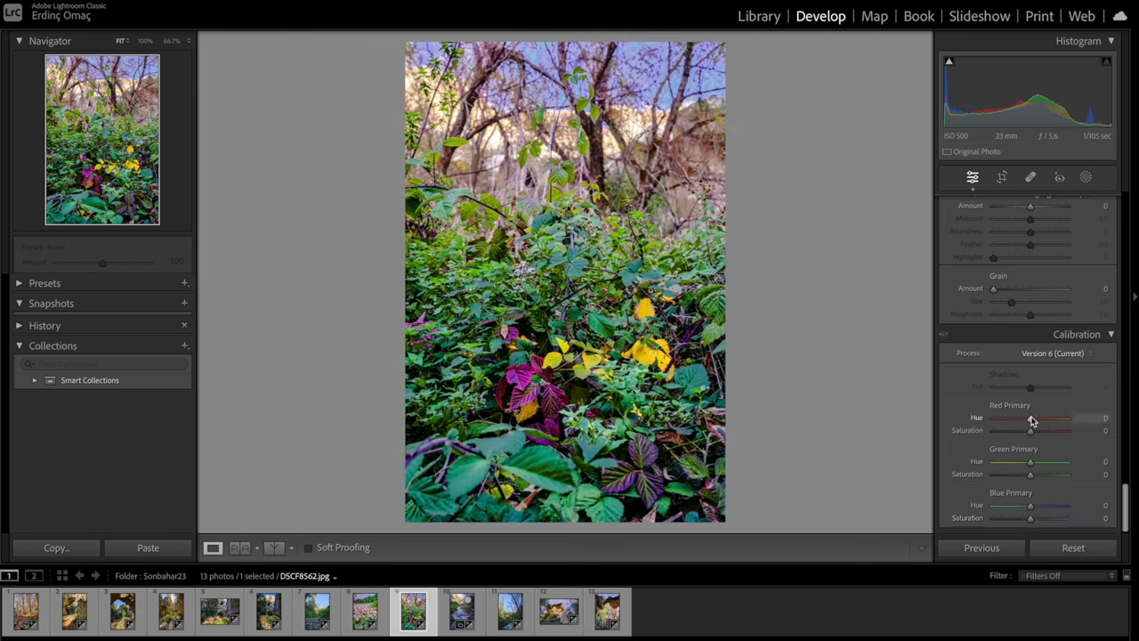
Settle Red Primary Hue at +15 and raise Green Primary Saturation to +11.
mouse_move(1031, 422)
left_mouse_down()
mouse_move(1044, 418)
mouse_move(1027, 463)
mouse_move(1015, 465)
mouse_move(1028, 467)
left_mouse_up()
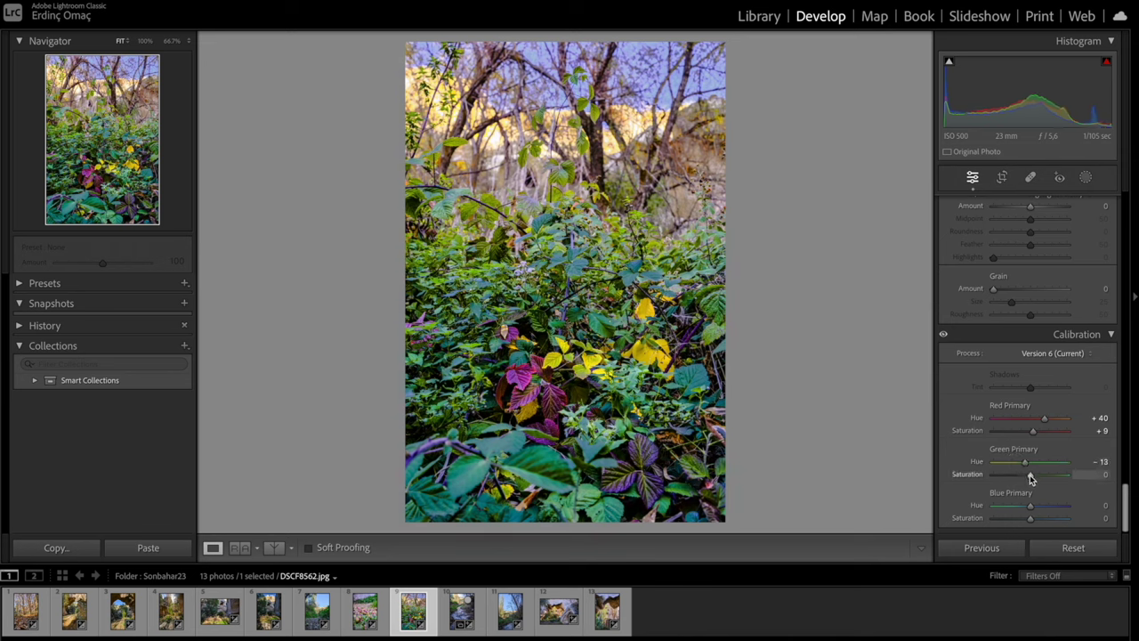
left_click_drag(1047, 420, 1038, 426)
left_click_drag(1032, 474, 1038, 478)
left_click_drag(1037, 478, 1036, 478)
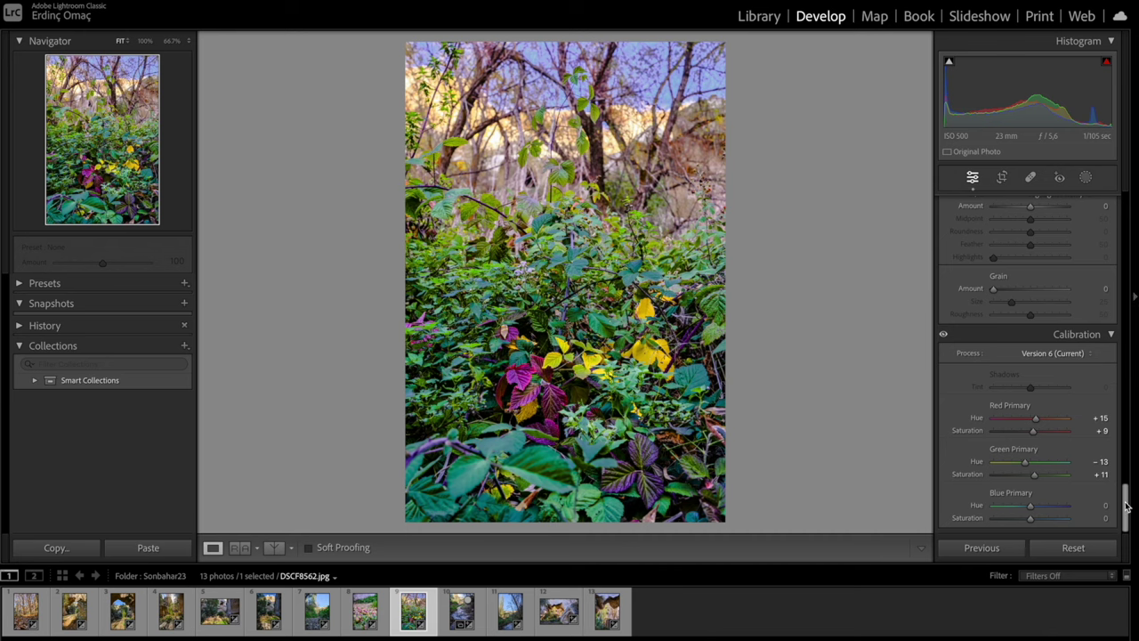
left_click_drag(1126, 502, 1126, 267)
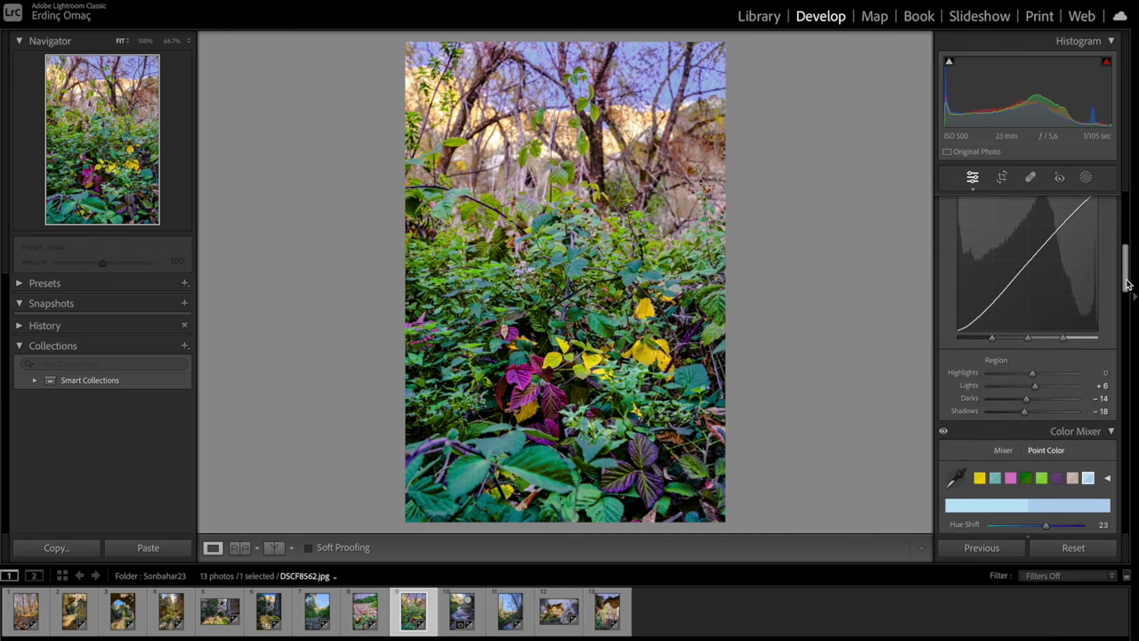
Try Shadows, reset Whites and Shadows to 0, and show the Before/After comparison.
left_click_drag(1126, 278, 1125, 218)
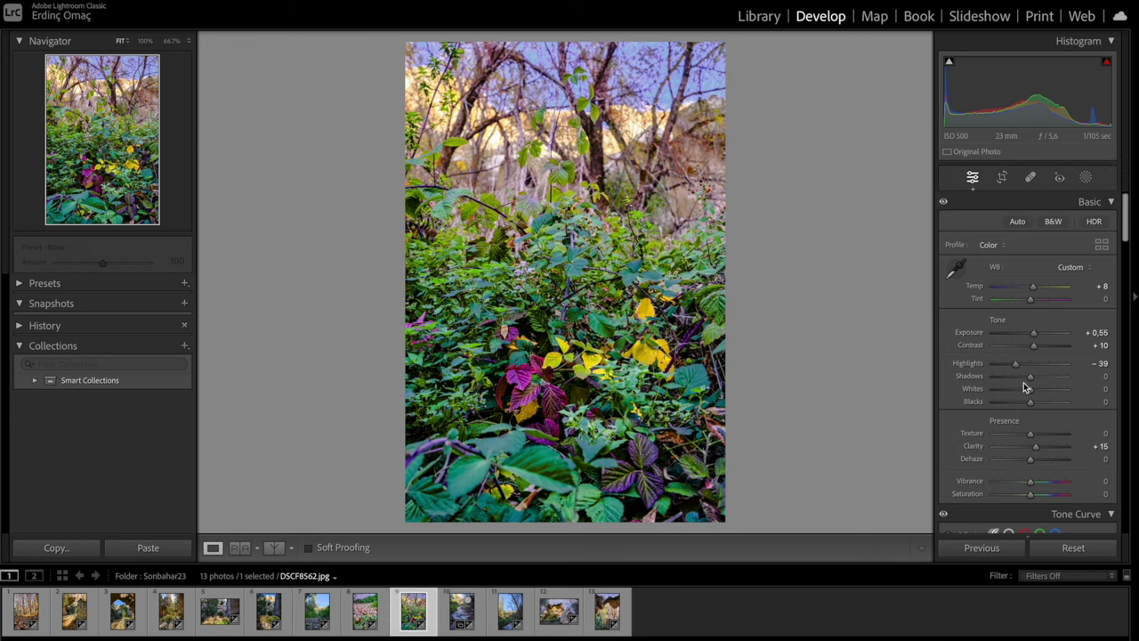
mouse_move(1030, 380)
left_mouse_down()
mouse_move(1008, 387)
mouse_move(1037, 378)
mouse_move(1065, 387)
mouse_move(999, 407)
left_mouse_up()
double_click(1030, 395)
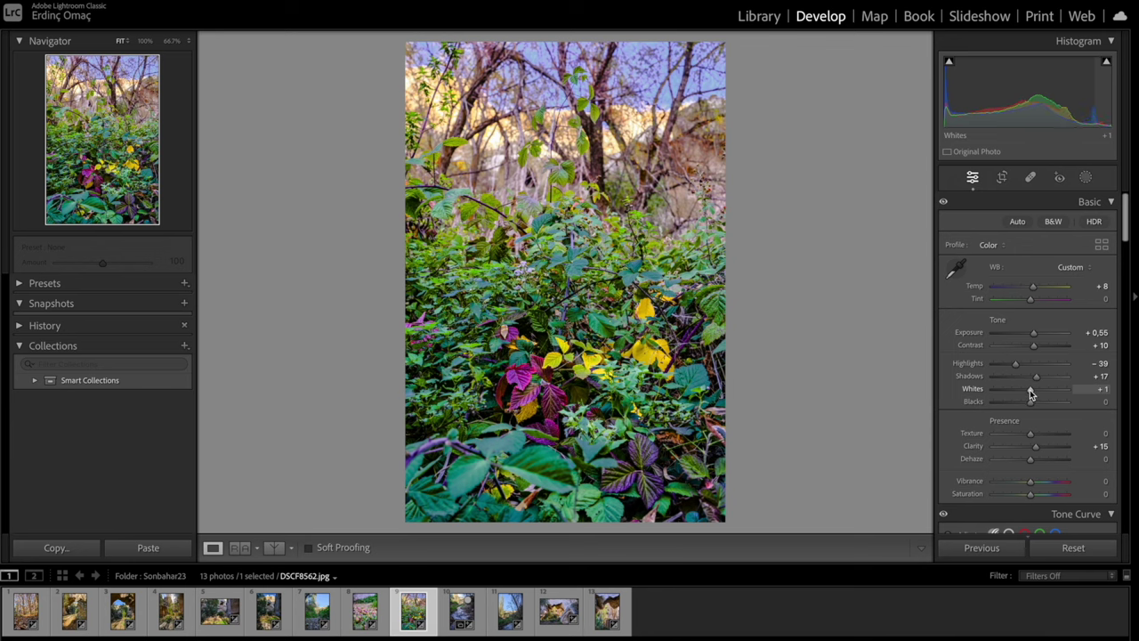
double_click(1037, 377)
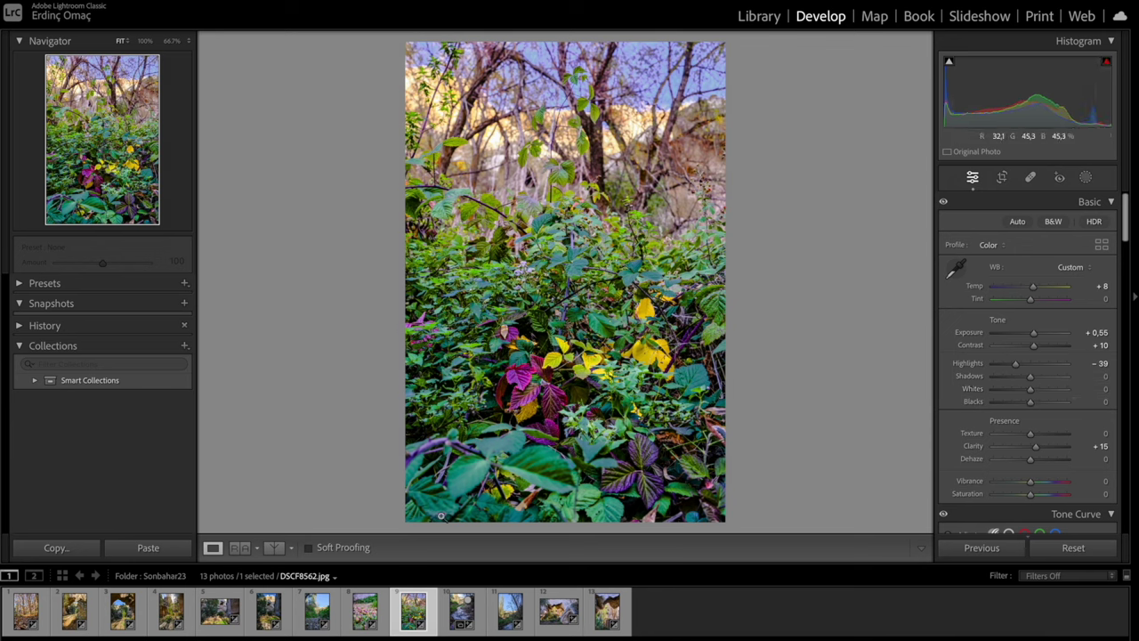
left_click(273, 548)
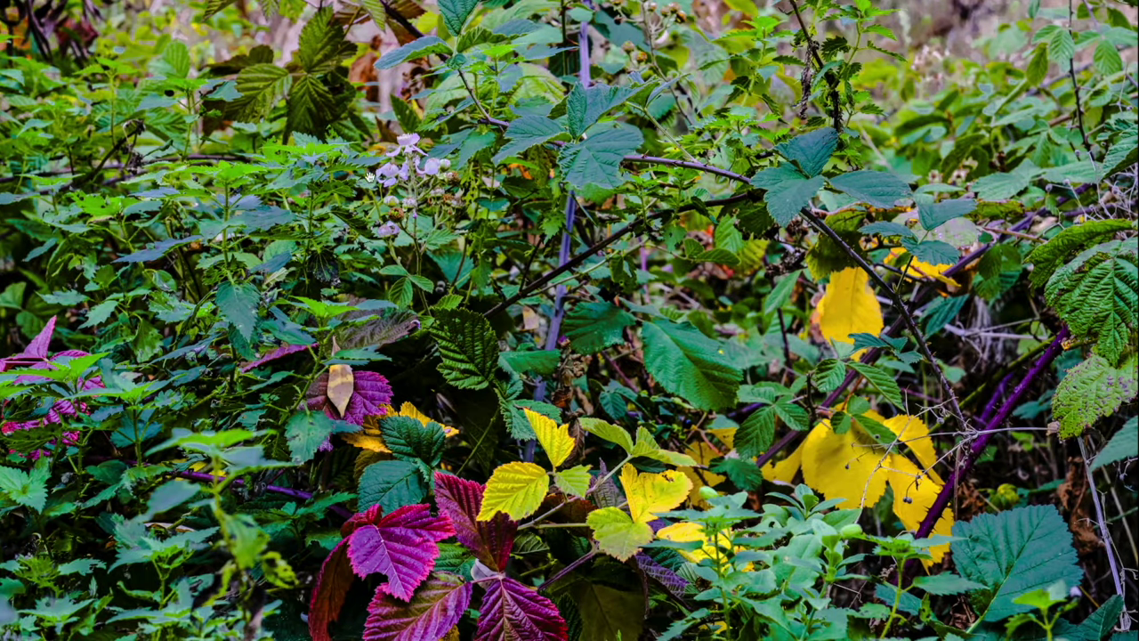
Cycle through the Before/After layouts, return to Loupe view, and open filmstrip thumbnail 13.
left_click(848, 264)
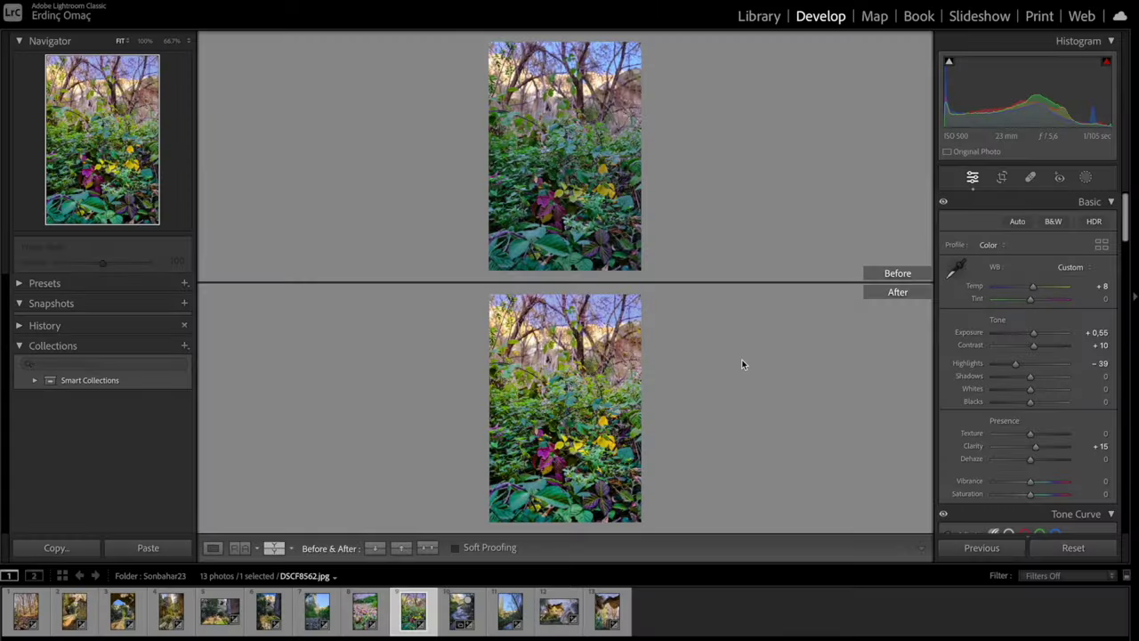
left_click(274, 548)
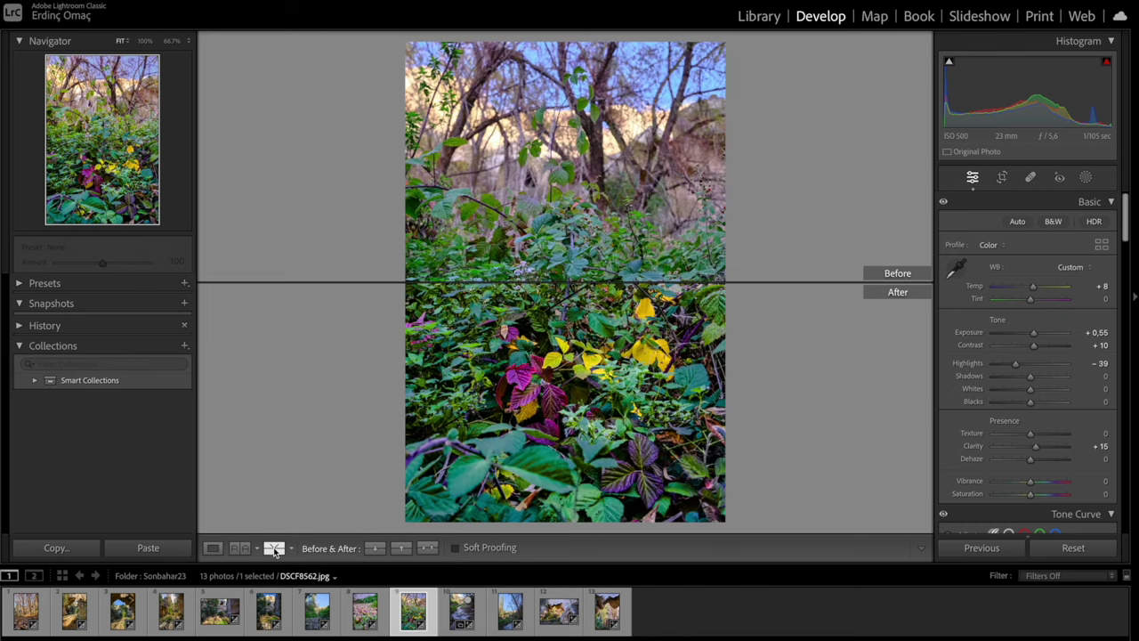
left_click(274, 548)
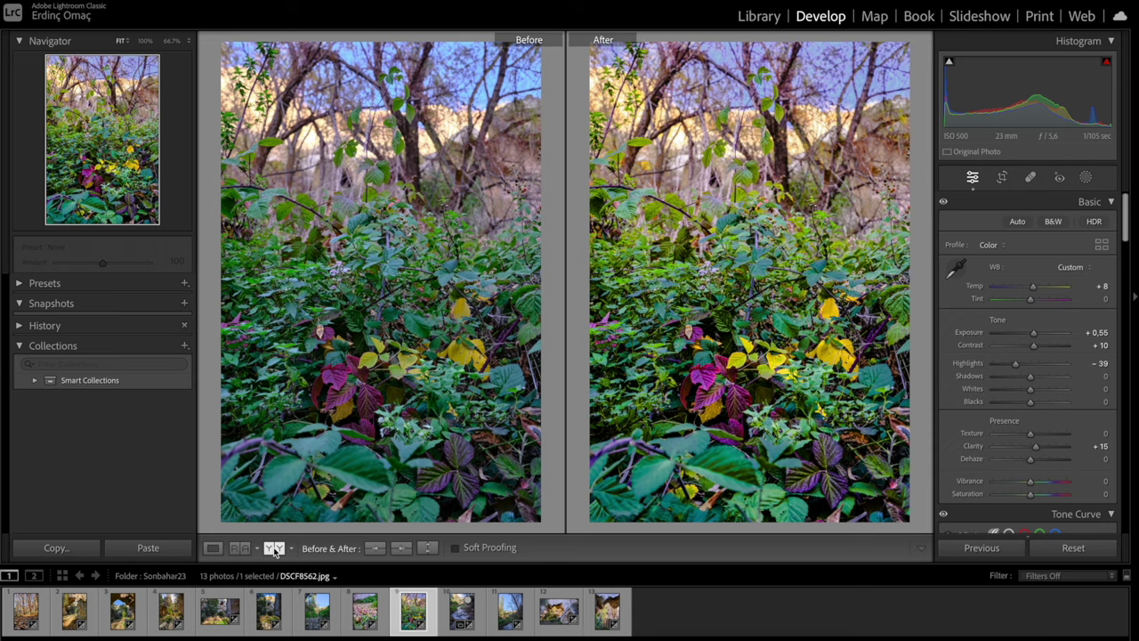
left_click(274, 548)
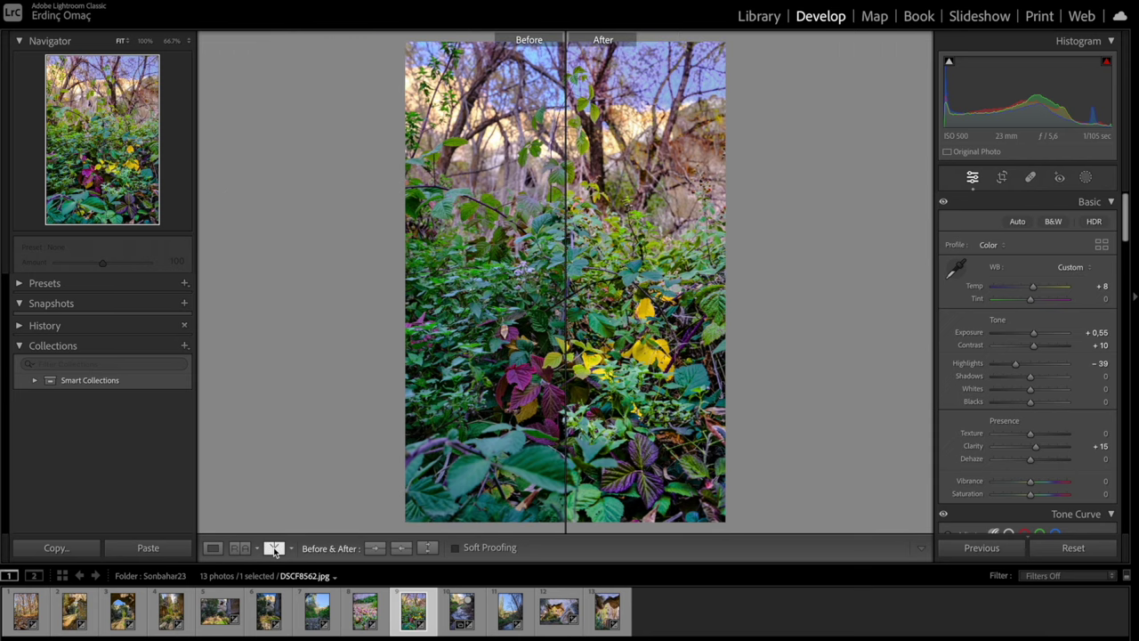
left_click(214, 548)
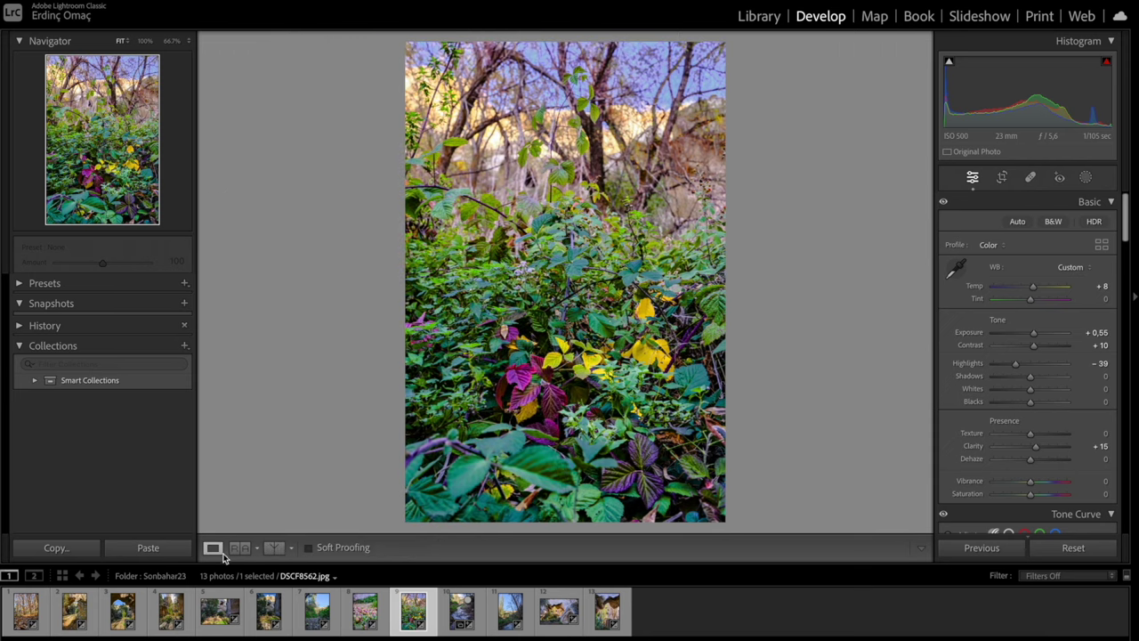
left_click(609, 615)
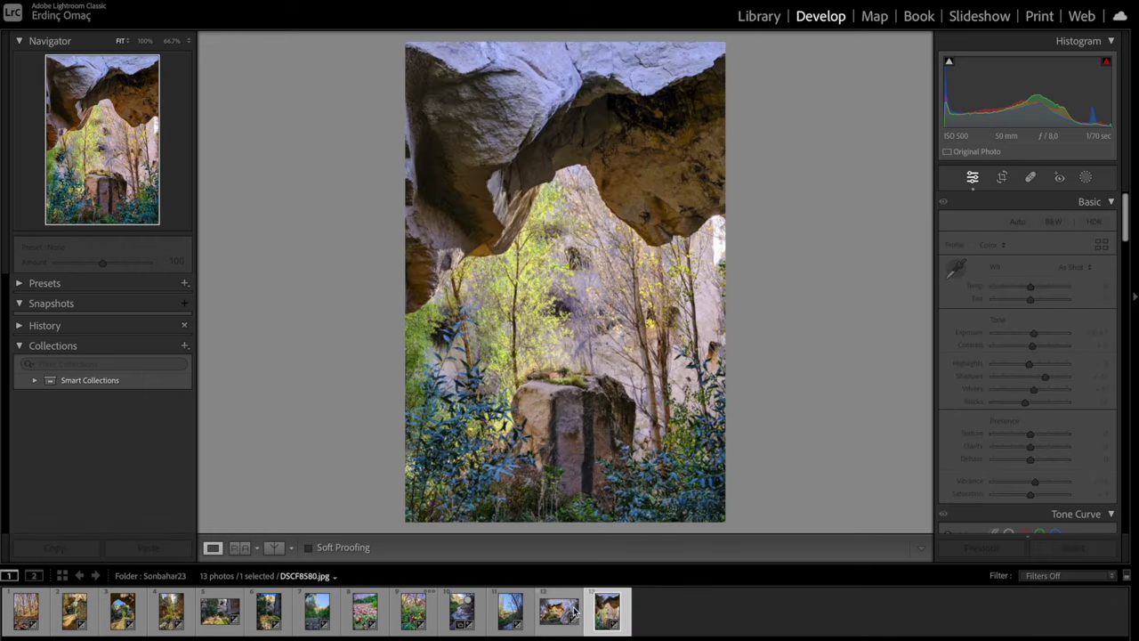
Switch between thumbnails 12 and 13, then reset all settings on DSCF8585.jpg.
left_click(564, 611)
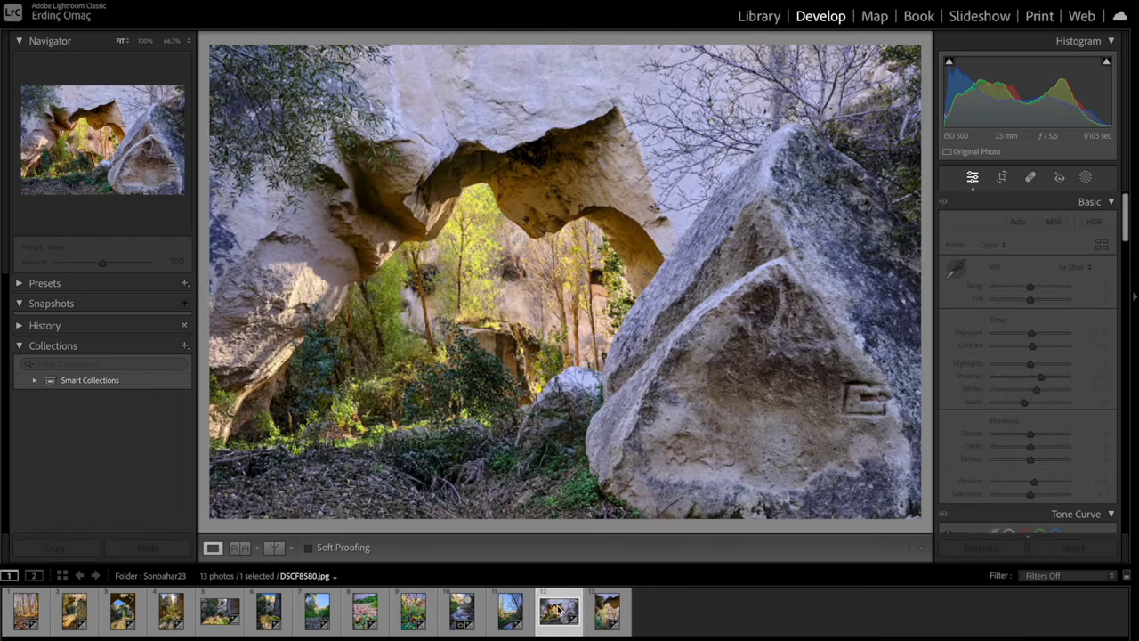
left_click(608, 612)
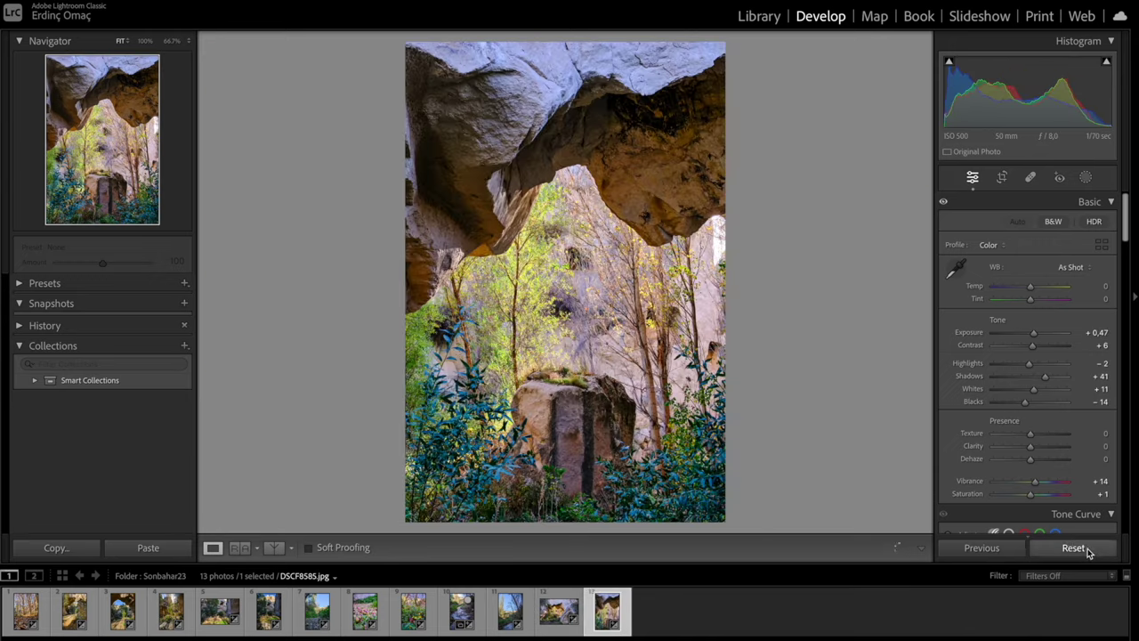
left_click(1077, 547)
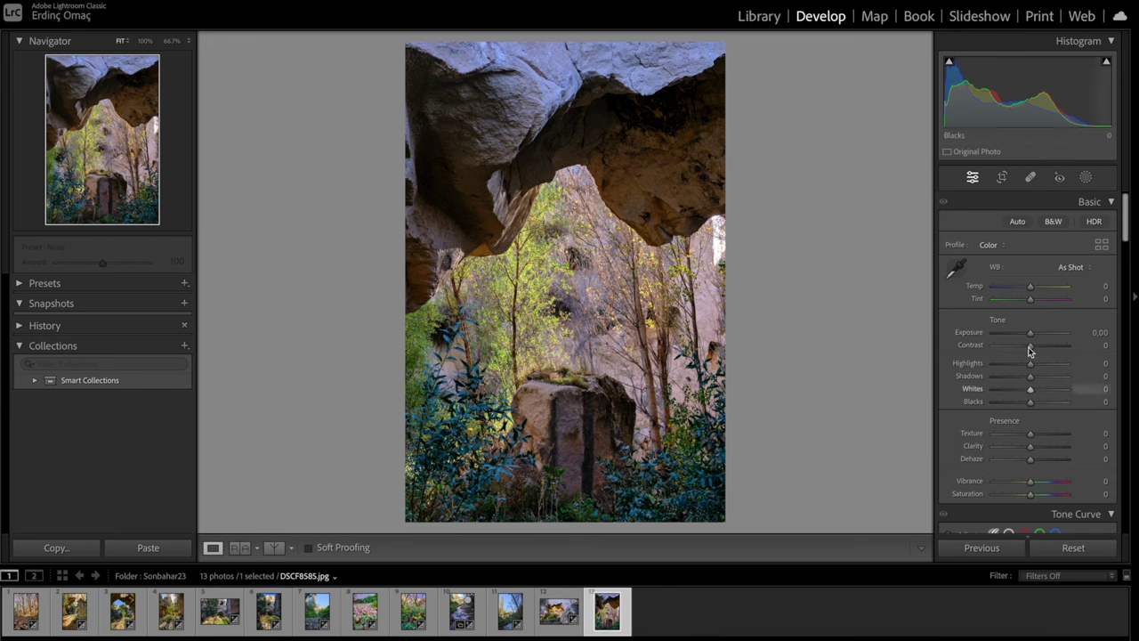
Set the cave photo's white balance to Temp +15 and Tint +6.
left_click(1031, 287)
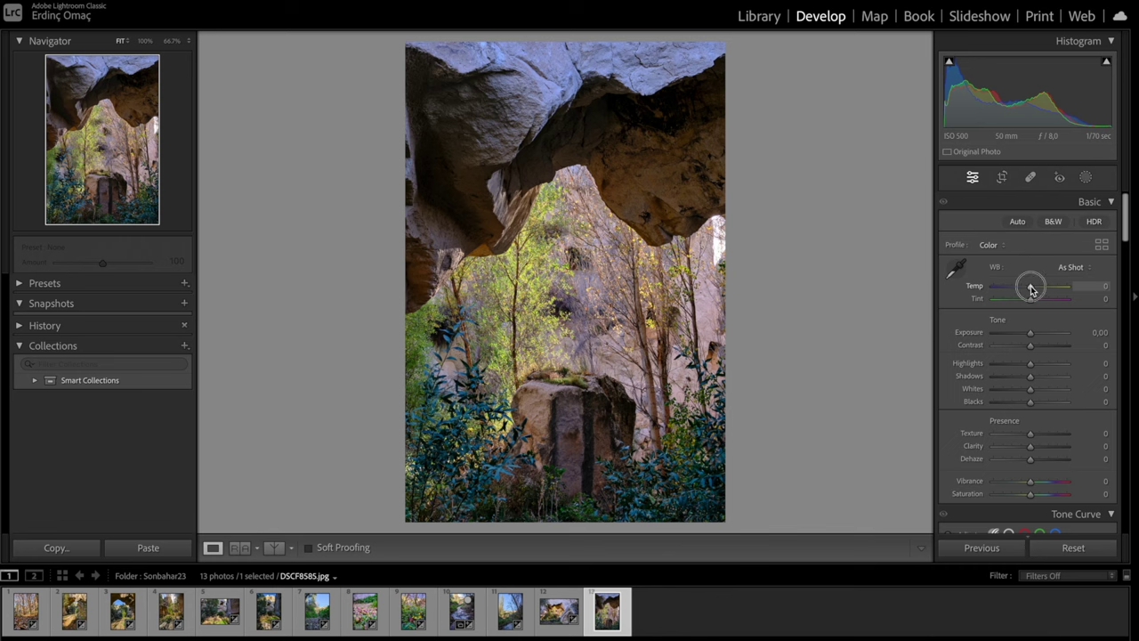
left_click_drag(1031, 288, 1035, 289)
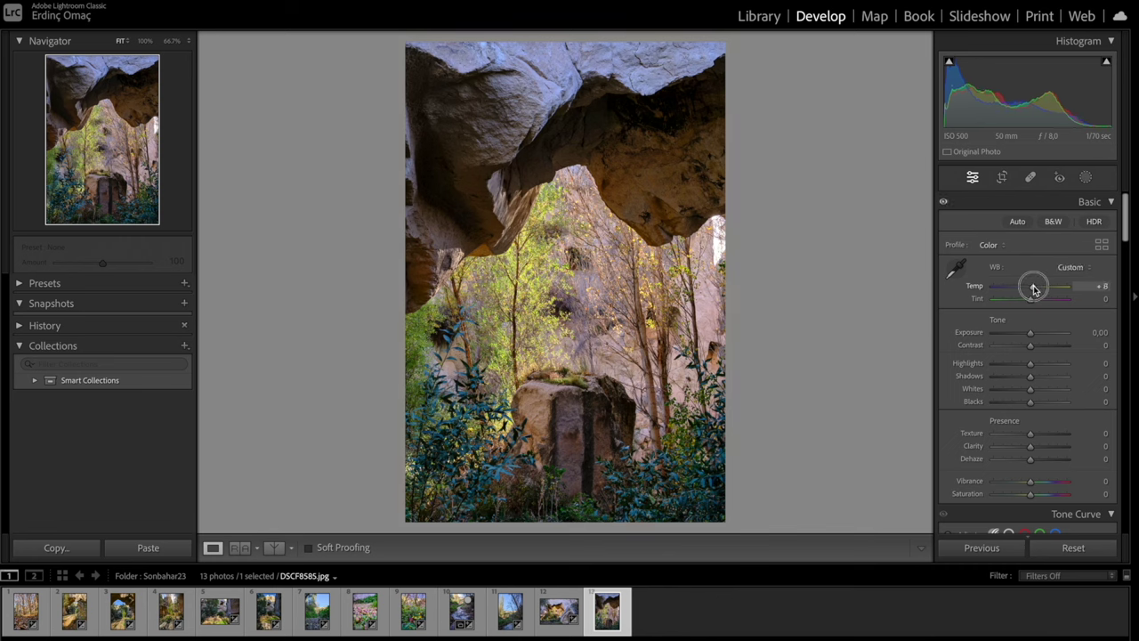
left_click_drag(1034, 289, 1037, 289)
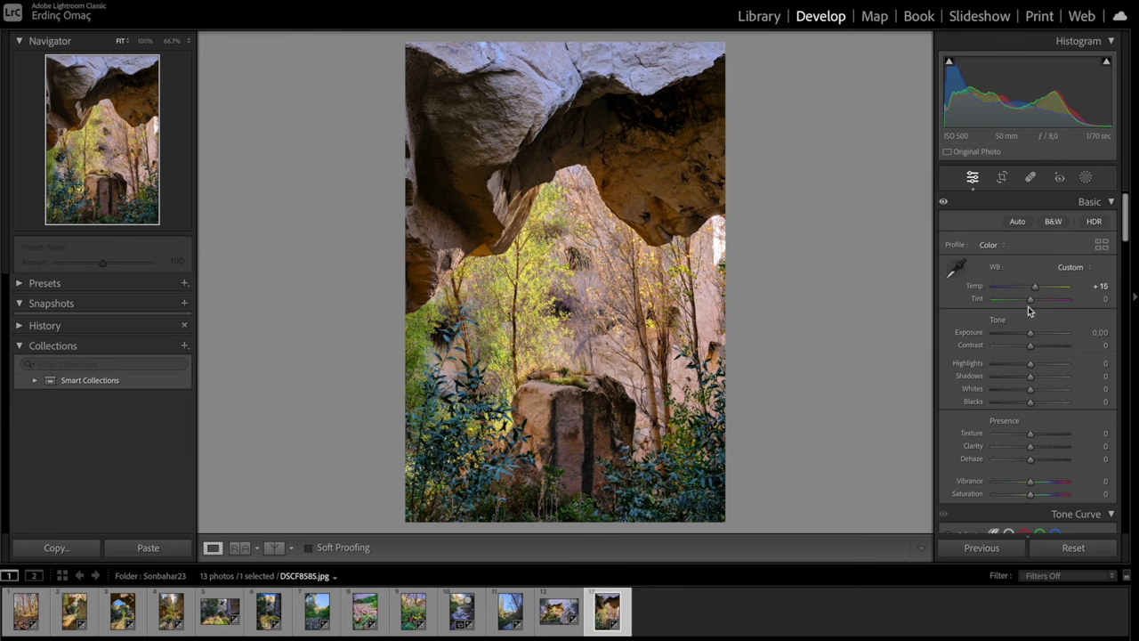
left_click_drag(1030, 300, 1031, 334)
left_click_drag(1125, 229, 1126, 296)
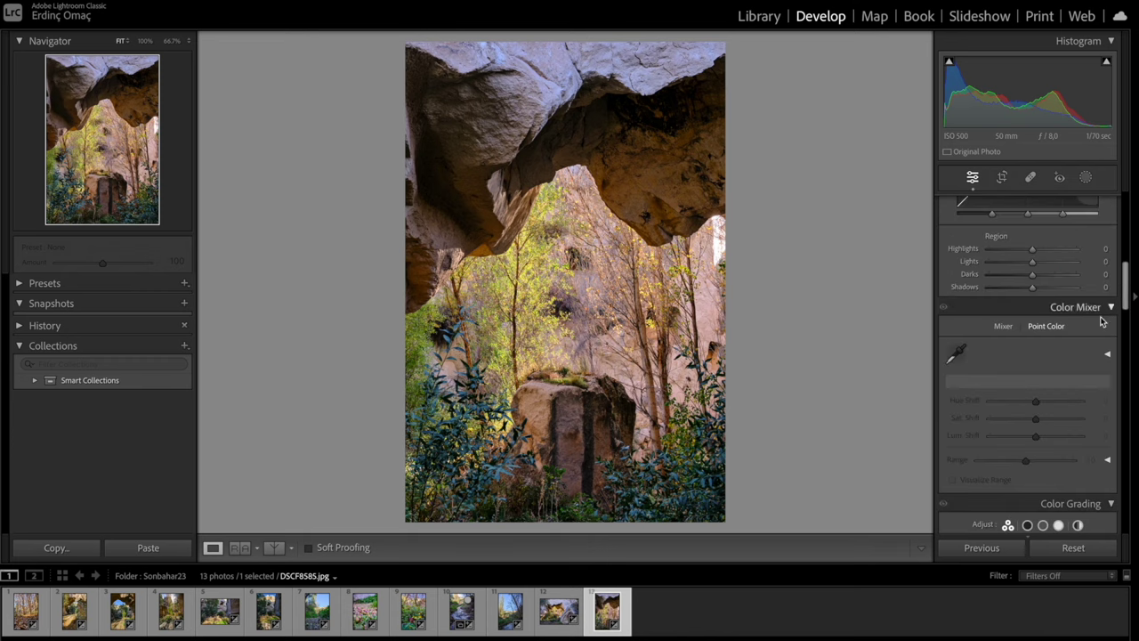
Sample the brown rock and shift it Lum +22, Sat −11.
left_click(956, 354)
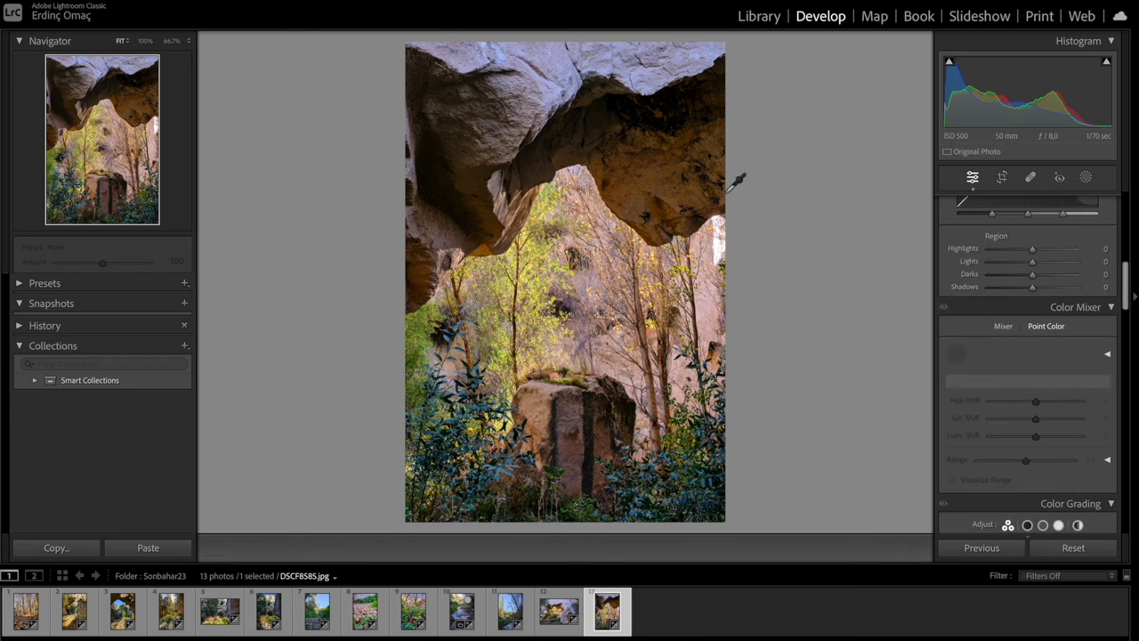
left_click(605, 120)
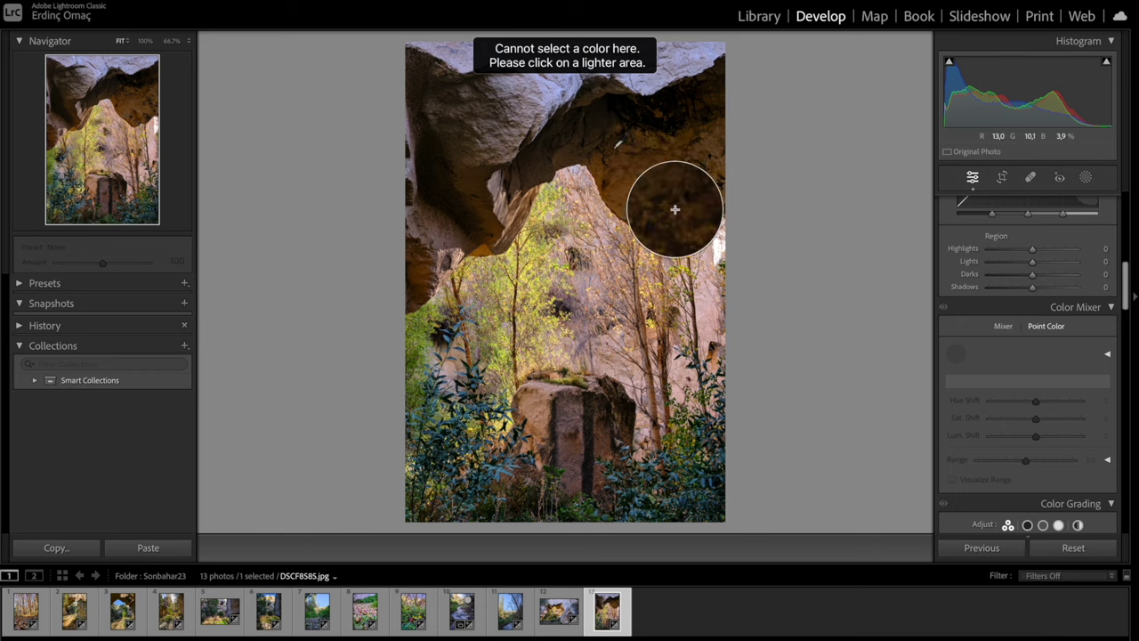
left_click(613, 152)
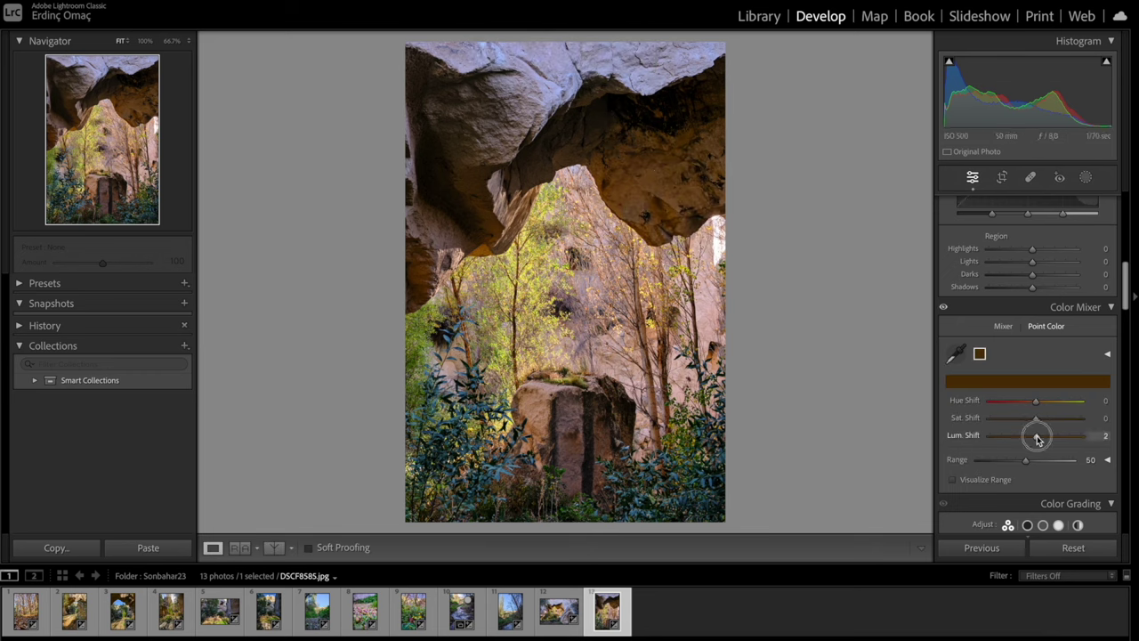
mouse_move(1037, 438)
left_mouse_down()
mouse_move(1058, 437)
mouse_move(1028, 449)
mouse_move(1027, 437)
mouse_move(1048, 436)
mouse_move(1030, 421)
left_mouse_up()
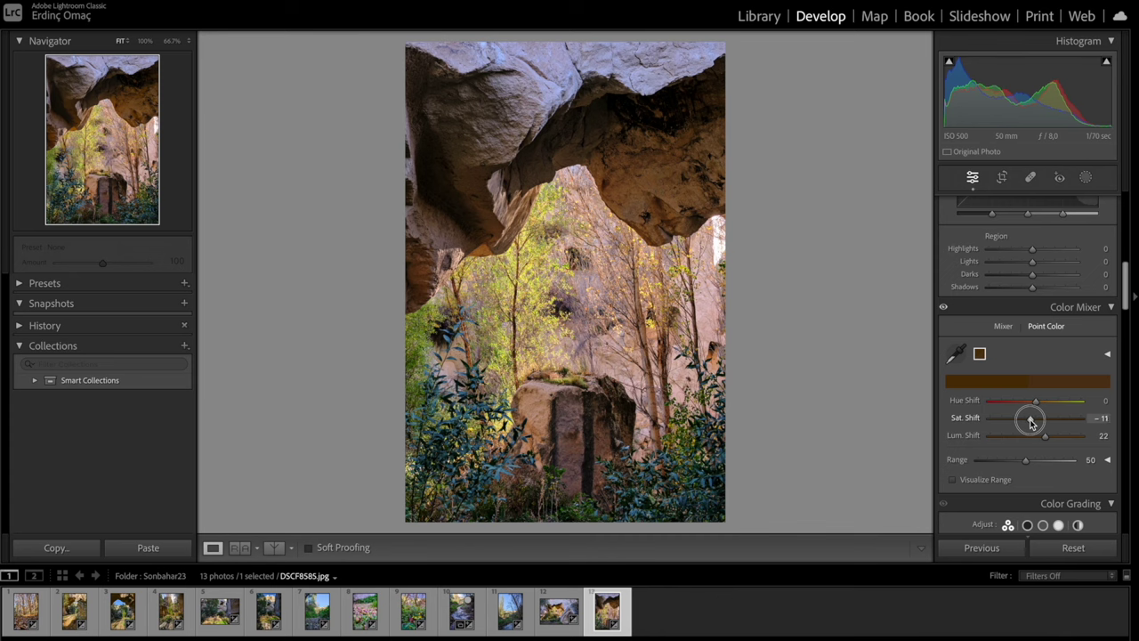
left_click_drag(1031, 422, 1031, 423)
Sample the yellow foliage and set Sat +13, Hue −13, leaving Lum at 0.
left_click(955, 353)
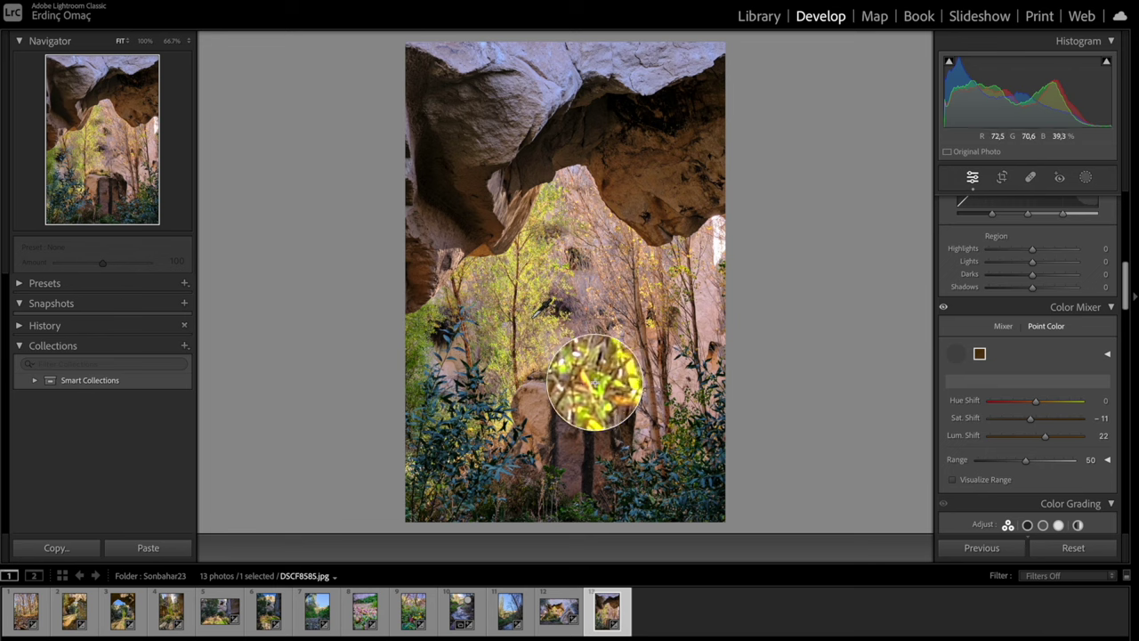
left_click(596, 378)
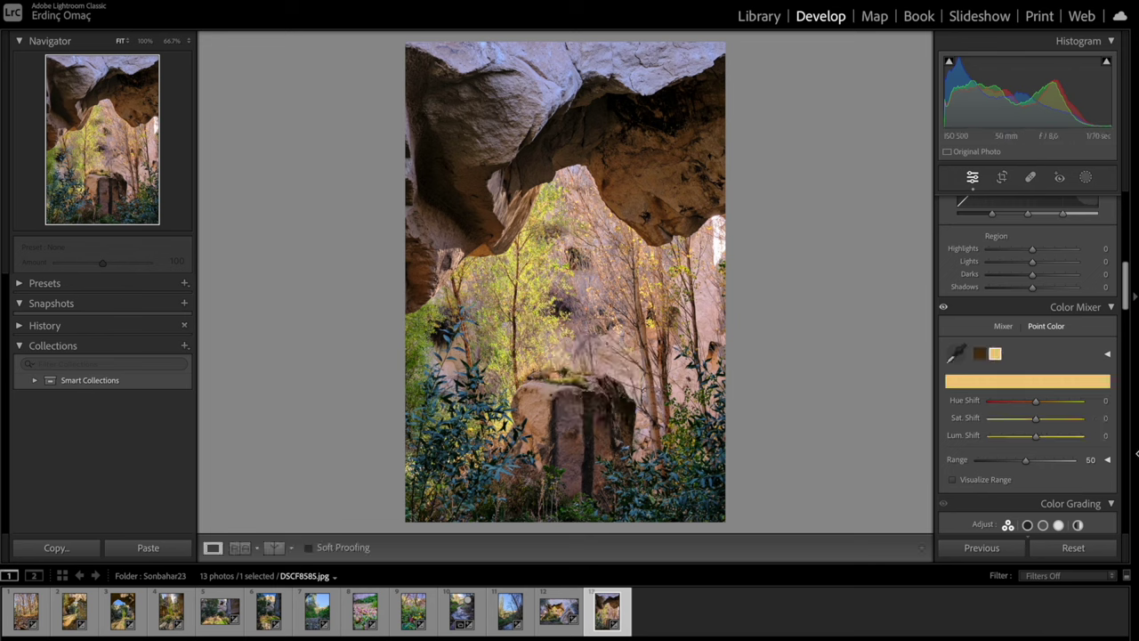
left_click(1037, 419)
left_click_drag(1042, 420, 1044, 420)
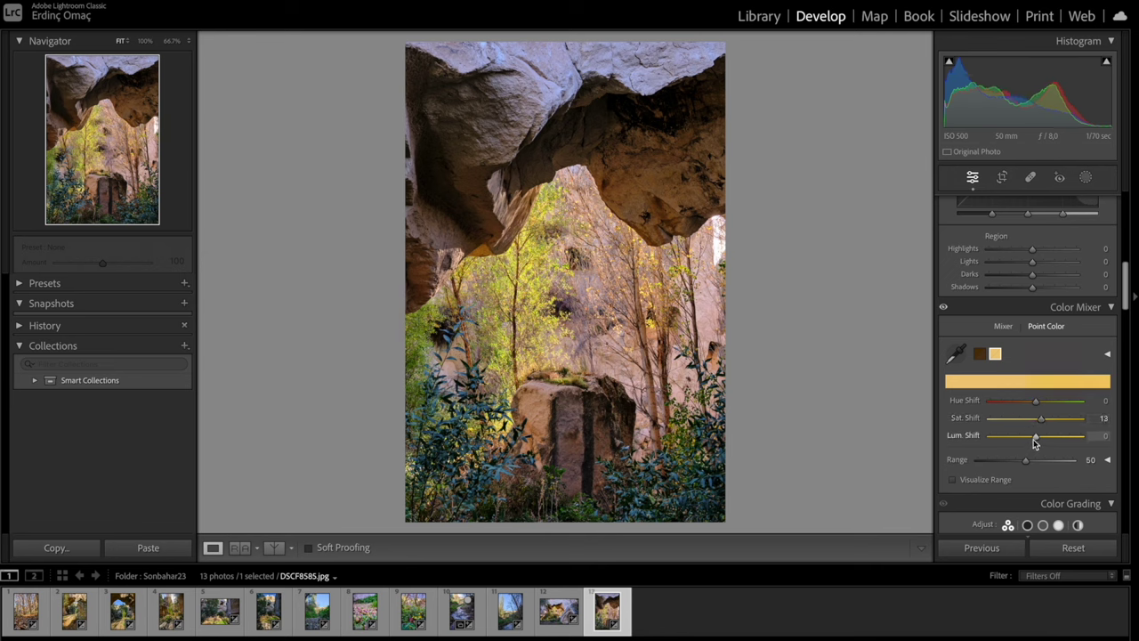
left_click(1037, 436)
left_click_drag(1038, 439, 1036, 439)
left_click_drag(1036, 439, 1031, 408)
double_click(1037, 436)
left_click(1036, 403)
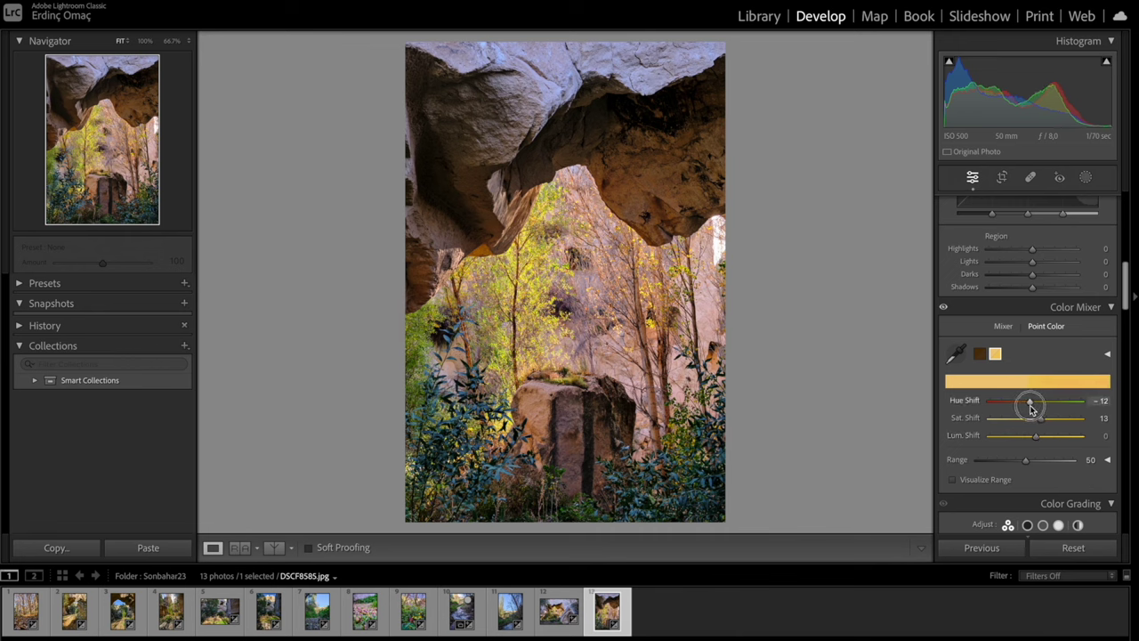
left_click(956, 355)
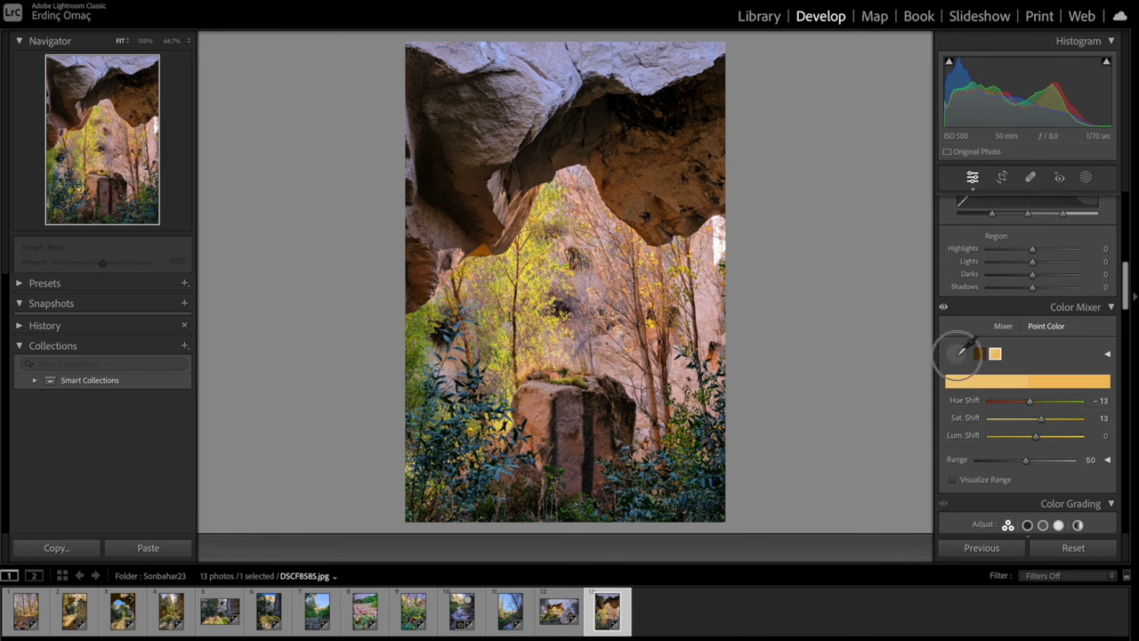
Sample the blue-green foliage and raise its Lum Shift to 32.
left_click(537, 471)
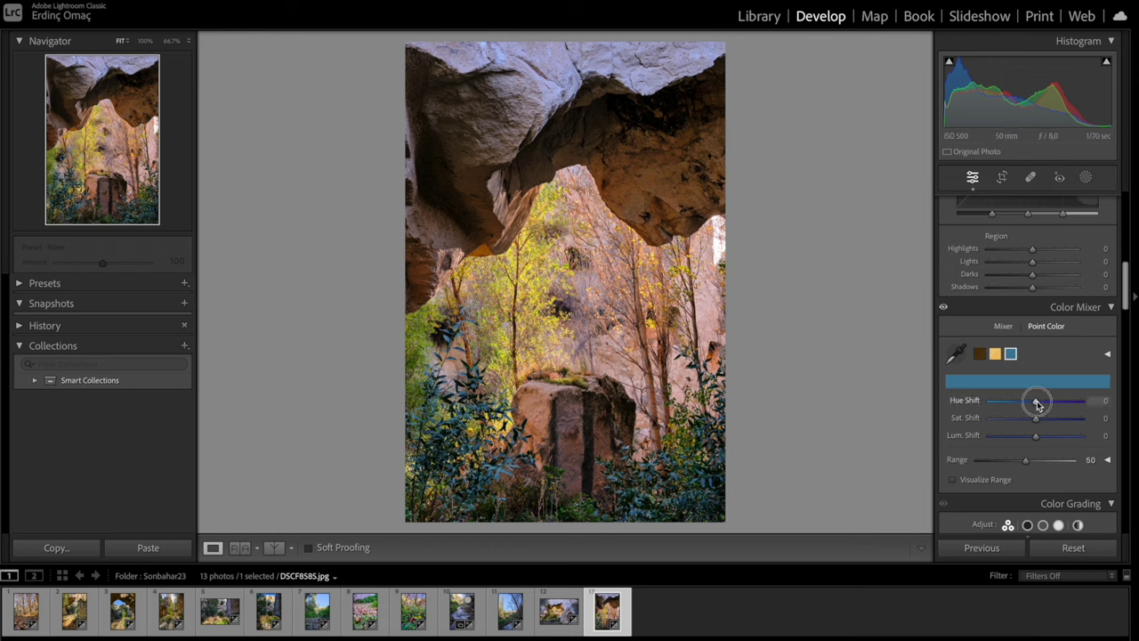
left_click_drag(1038, 405, 1029, 407)
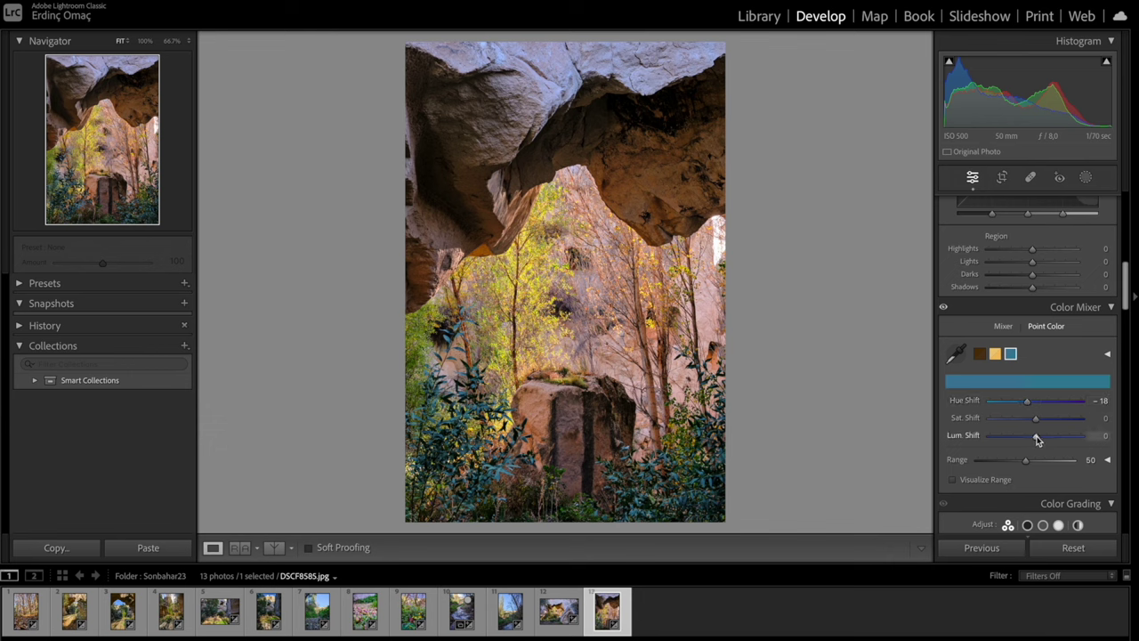
left_click_drag(1037, 435, 1051, 436)
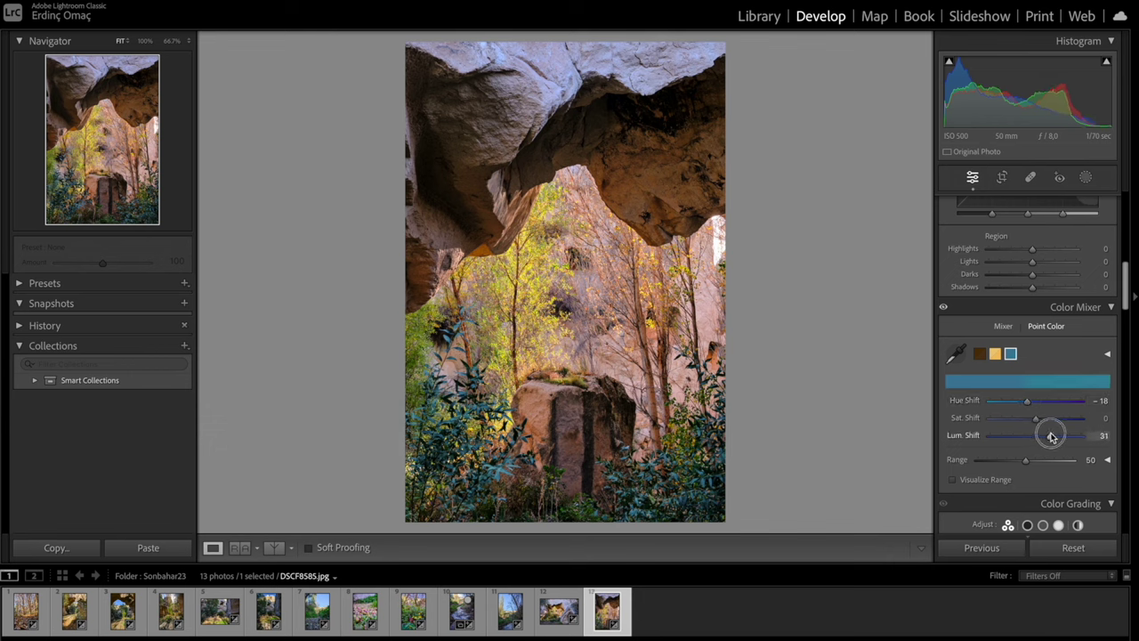
left_click_drag(1051, 435, 1042, 422)
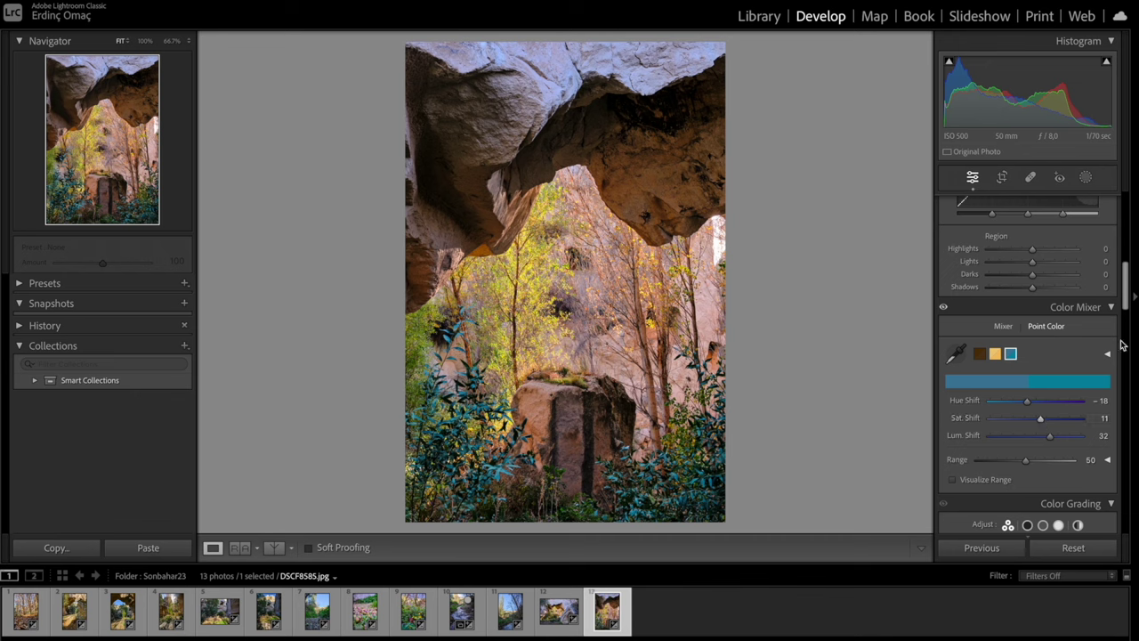
Sample the green foliage and set Range 0, Hue −15, Sat +7, Lum +32.
left_click(958, 354)
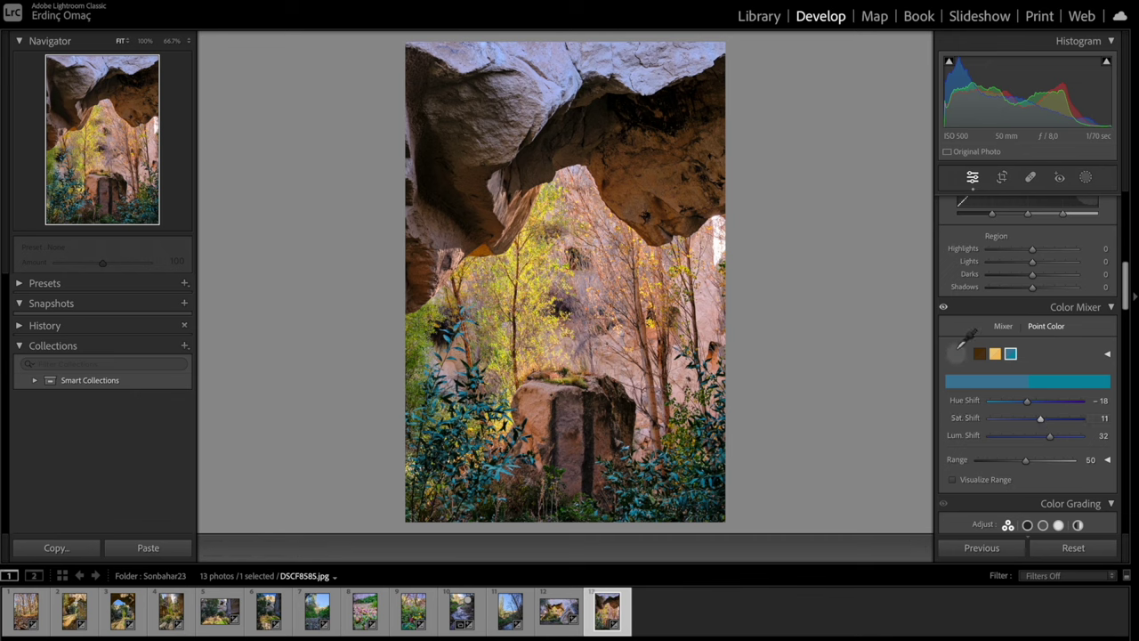
left_click(477, 405)
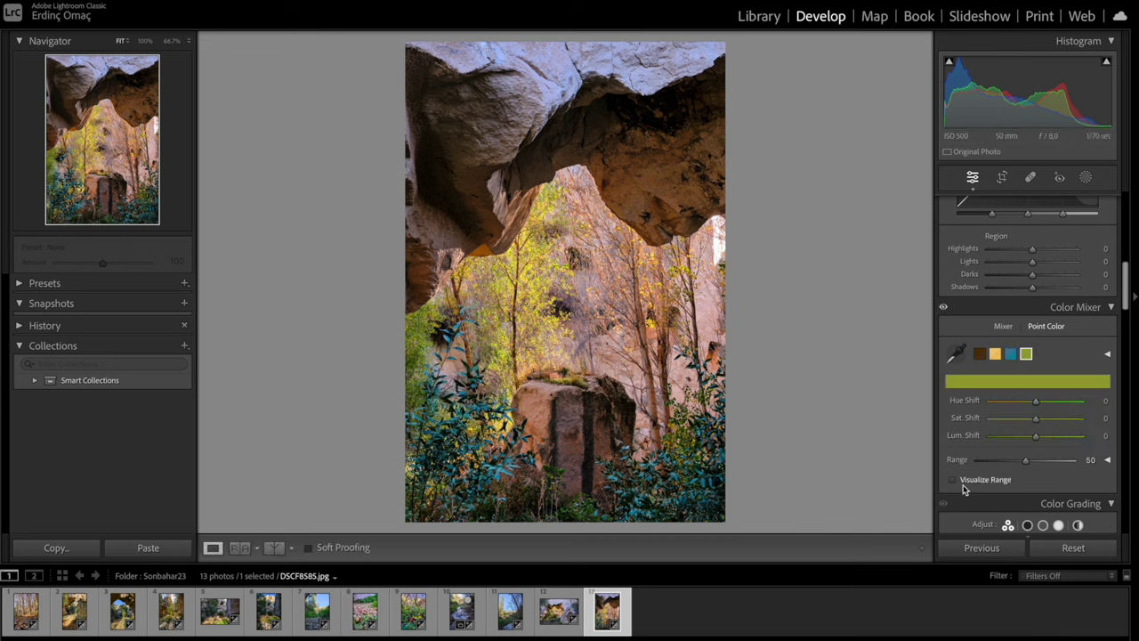
left_click(953, 480)
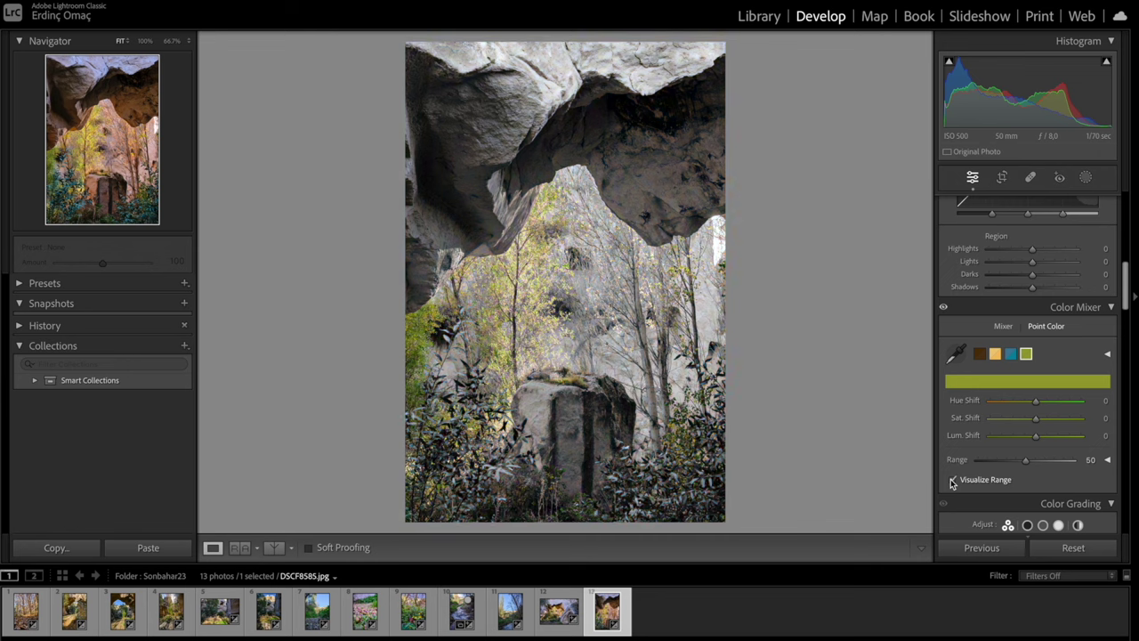
left_click_drag(1025, 459, 883, 459)
left_click(954, 481)
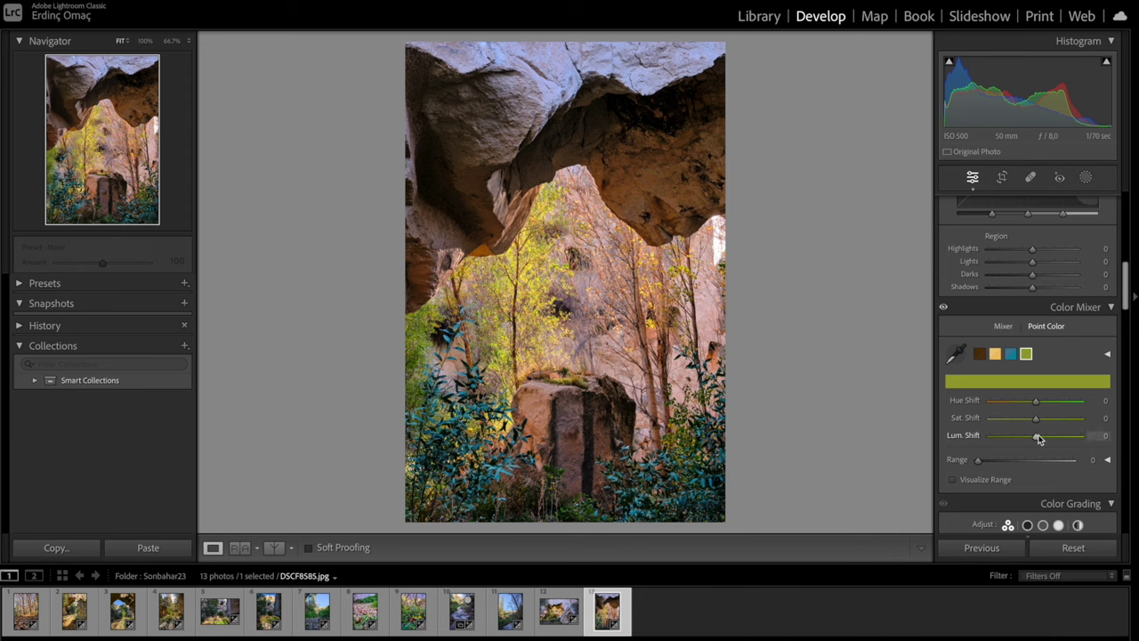
left_click_drag(1036, 435, 1052, 440)
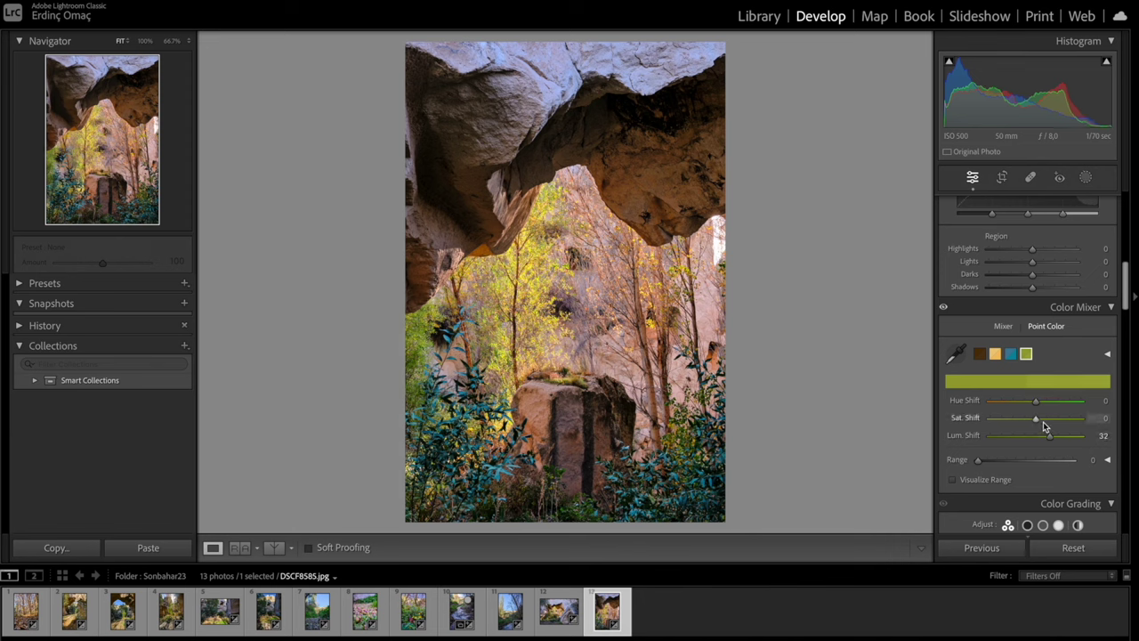
left_click(1037, 403)
left_click_drag(1037, 403, 1032, 406)
left_click(1038, 419)
left_click_drag(1039, 422, 1041, 422)
left_click(955, 354)
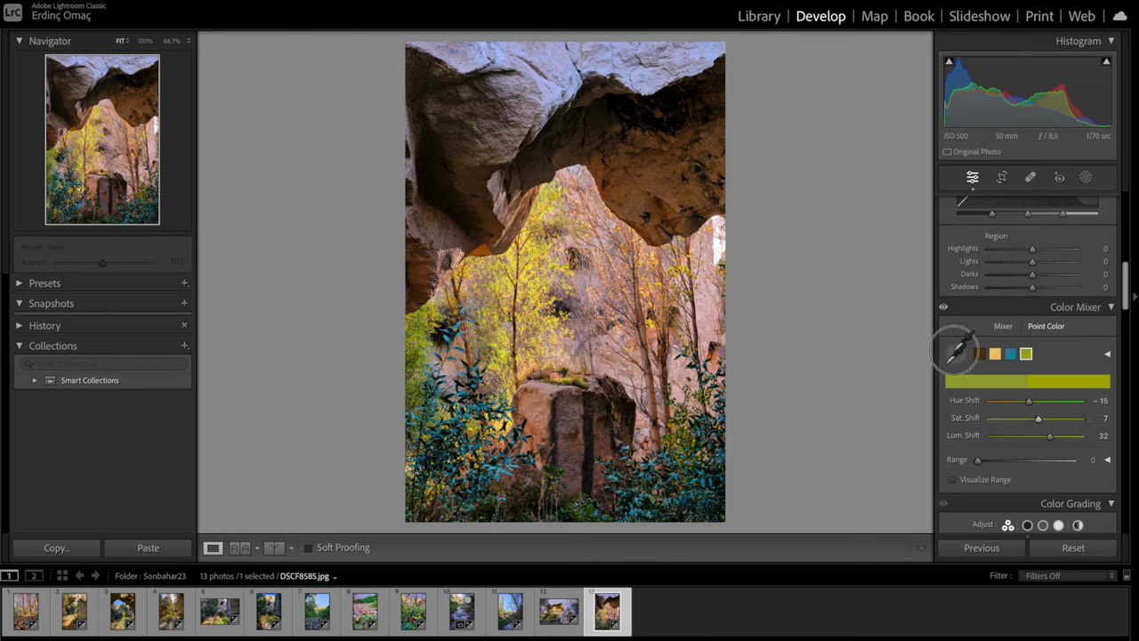
Sample the pink rock as a fifth Point Color and set Lum +24, Sat -6.
left_click(764, 376)
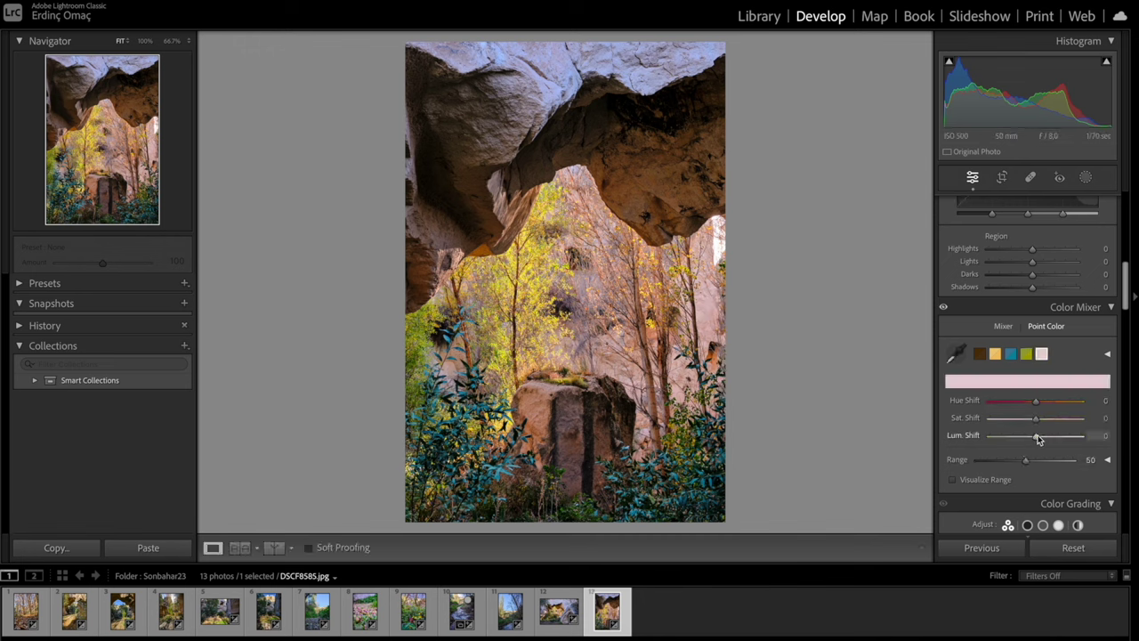
left_click_drag(1038, 438, 1045, 447)
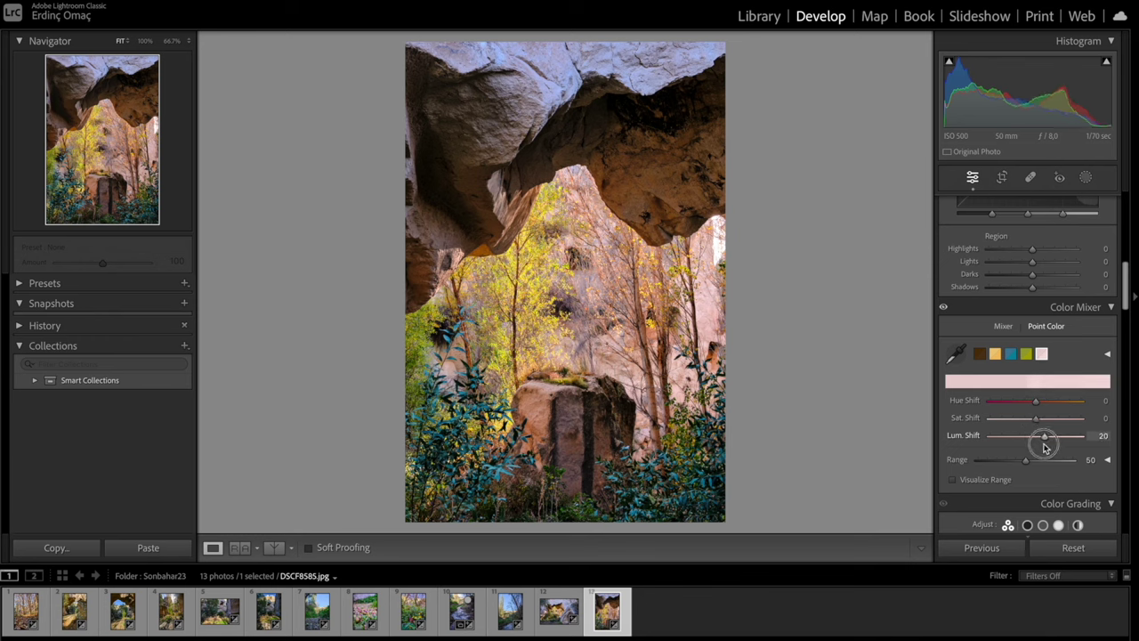
left_click_drag(1045, 447, 1047, 445)
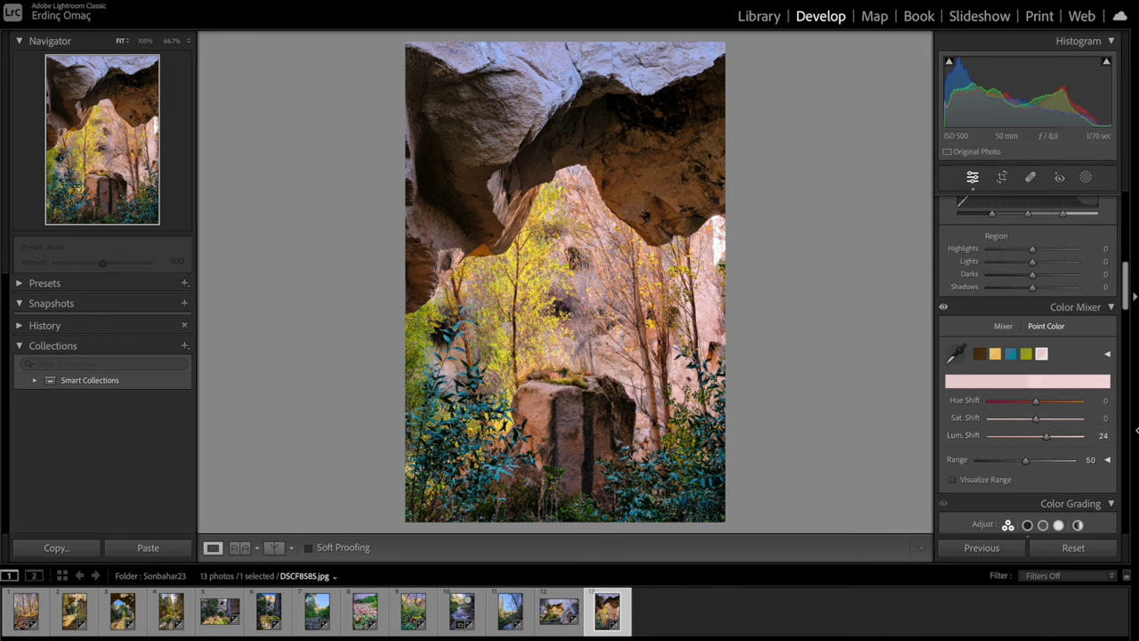
left_click(1037, 421)
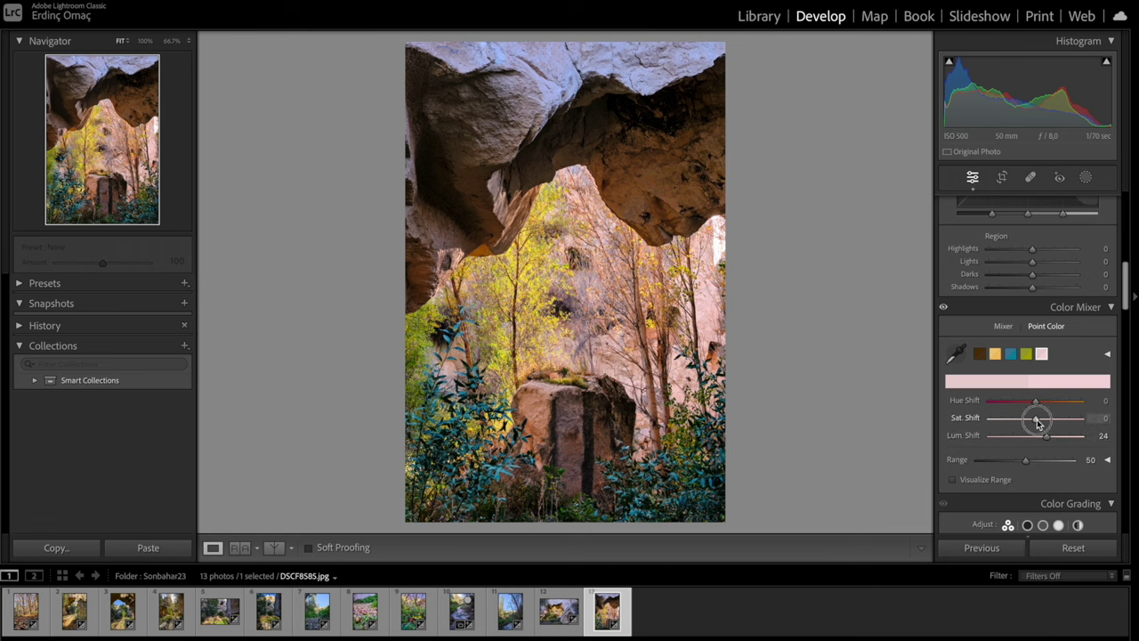
left_click_drag(1037, 422, 1033, 424)
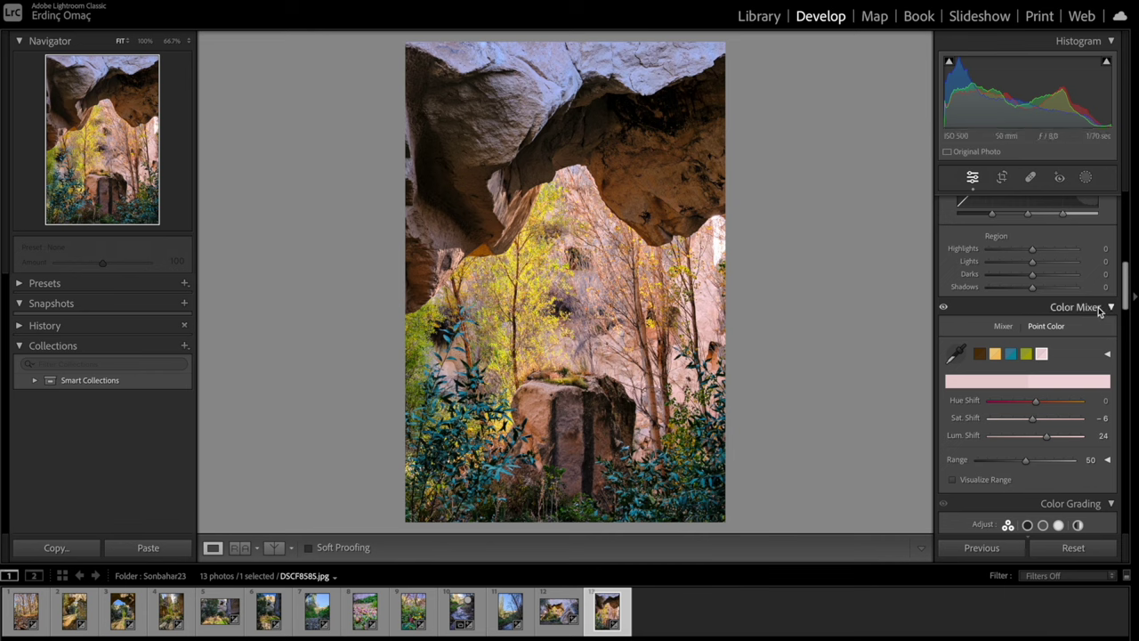
Set Calibration primaries: Red Hue -22/Sat +23, Green -29/+20, Blue +12/+10.
left_click_drag(1126, 292, 1127, 540)
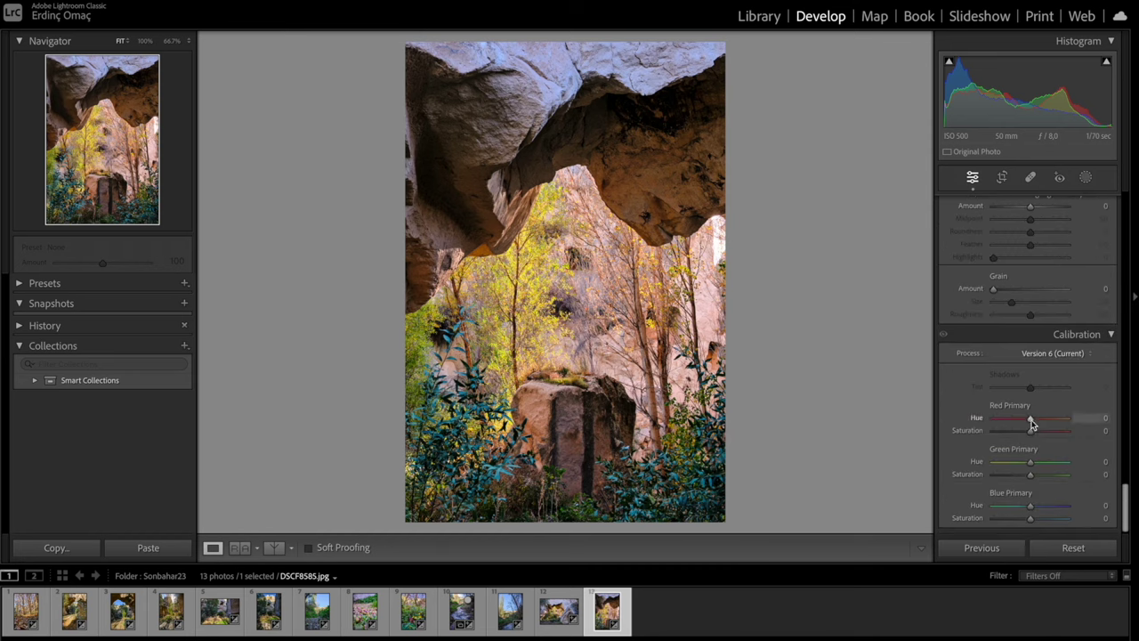
left_click_drag(1030, 432, 1041, 433)
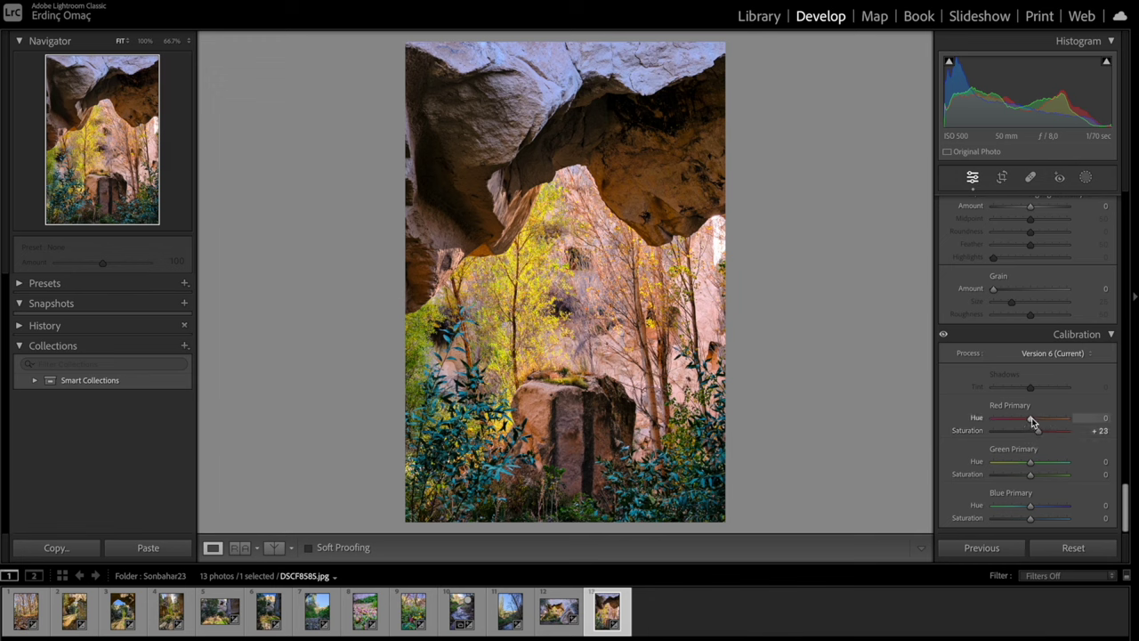
left_click_drag(1030, 417, 1044, 424)
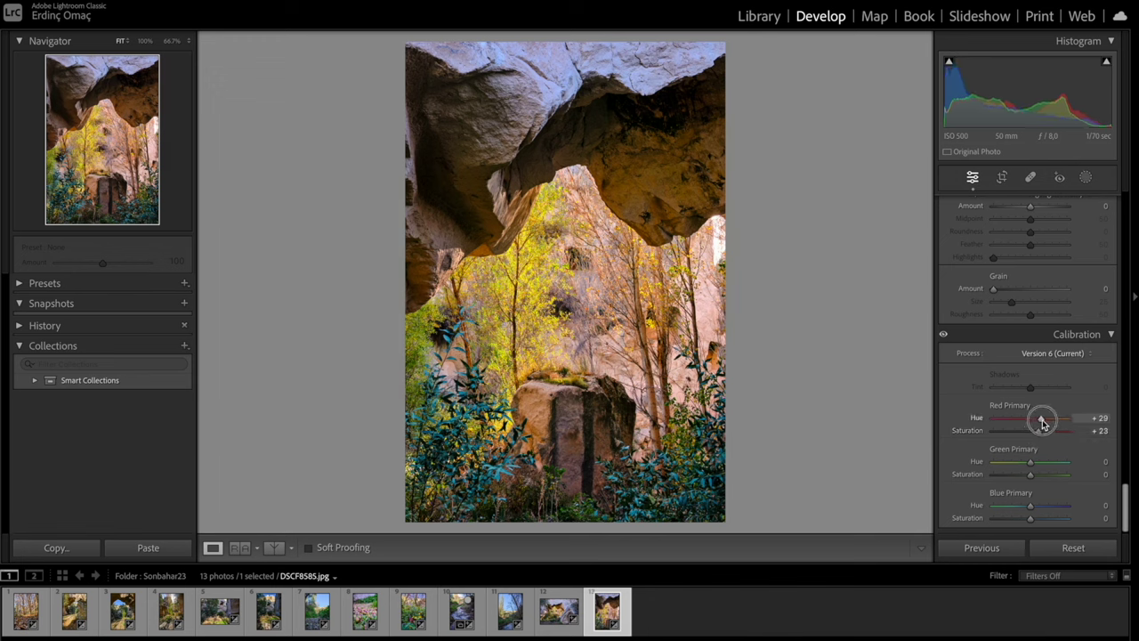
left_click_drag(1044, 424, 1025, 431)
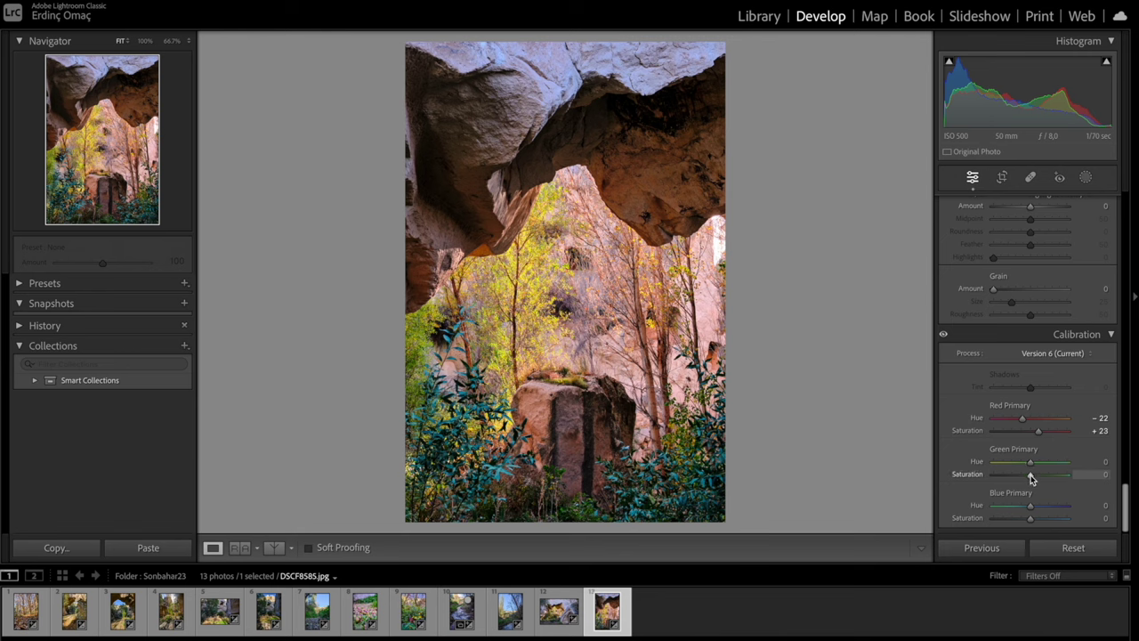
left_click_drag(1032, 477, 1021, 467)
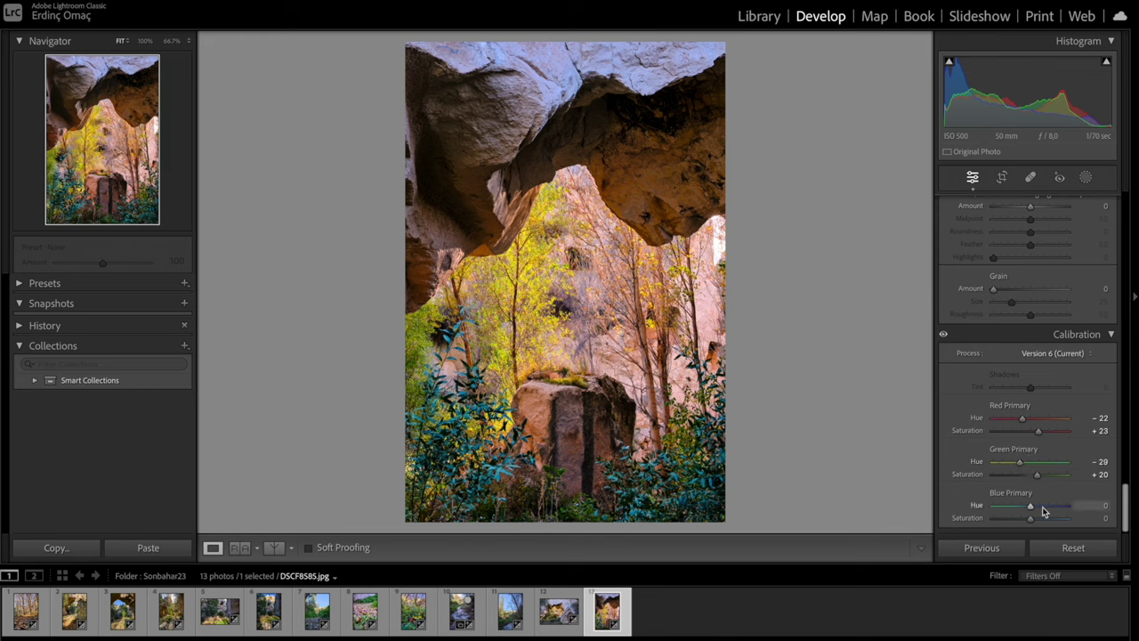
left_click_drag(1031, 508, 1033, 518)
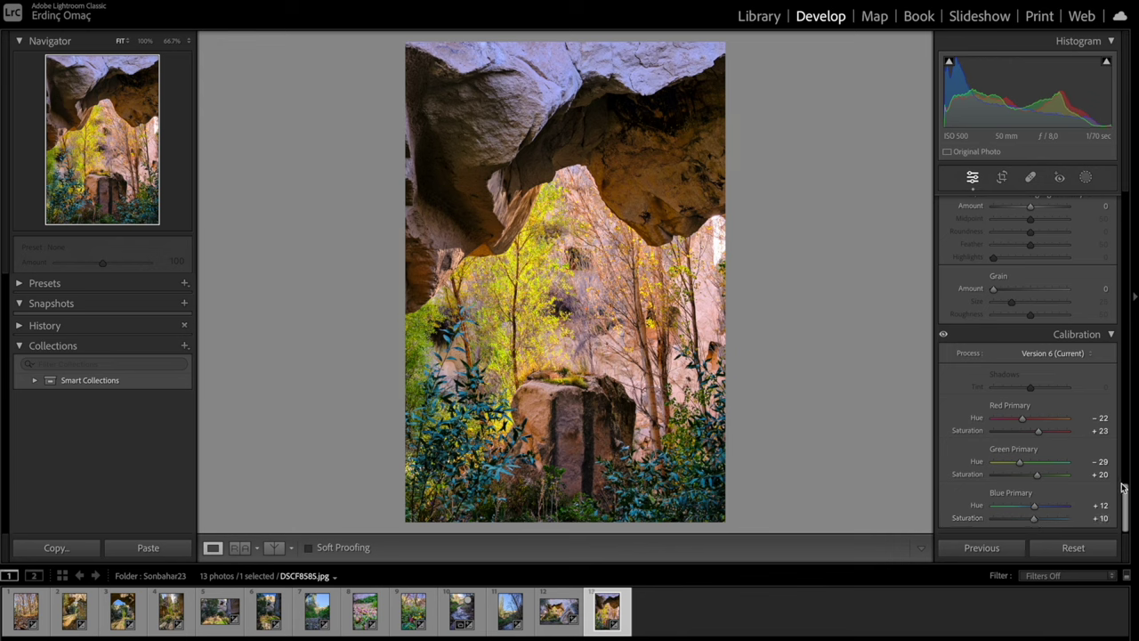
left_click(945, 337)
left_click(944, 337)
left_click_drag(1124, 516, 1128, 203)
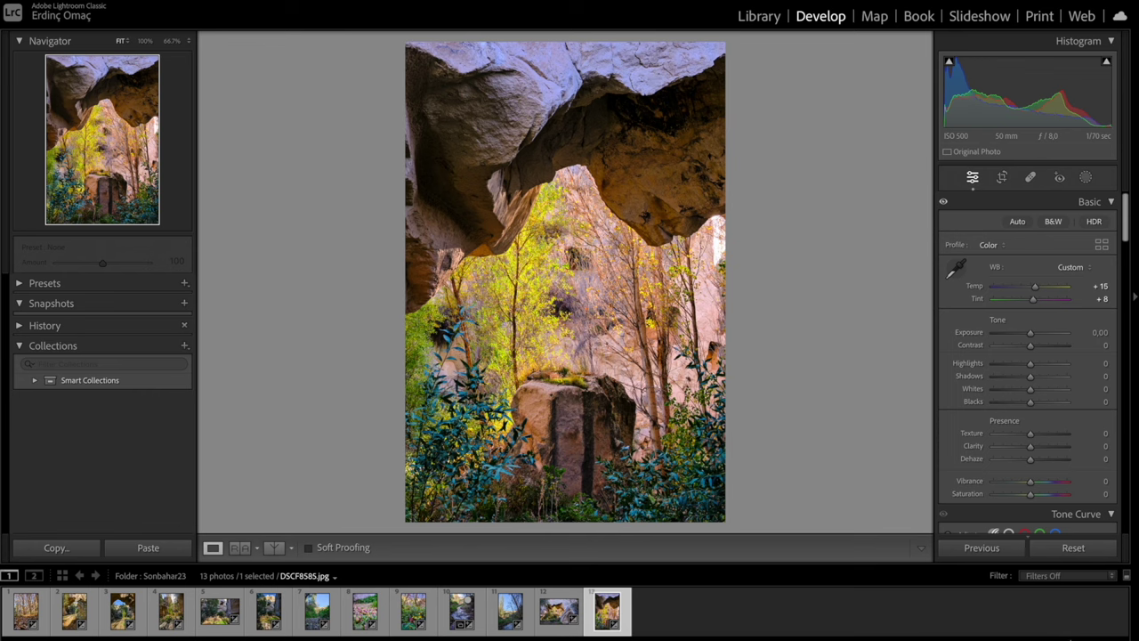
left_click(1073, 549)
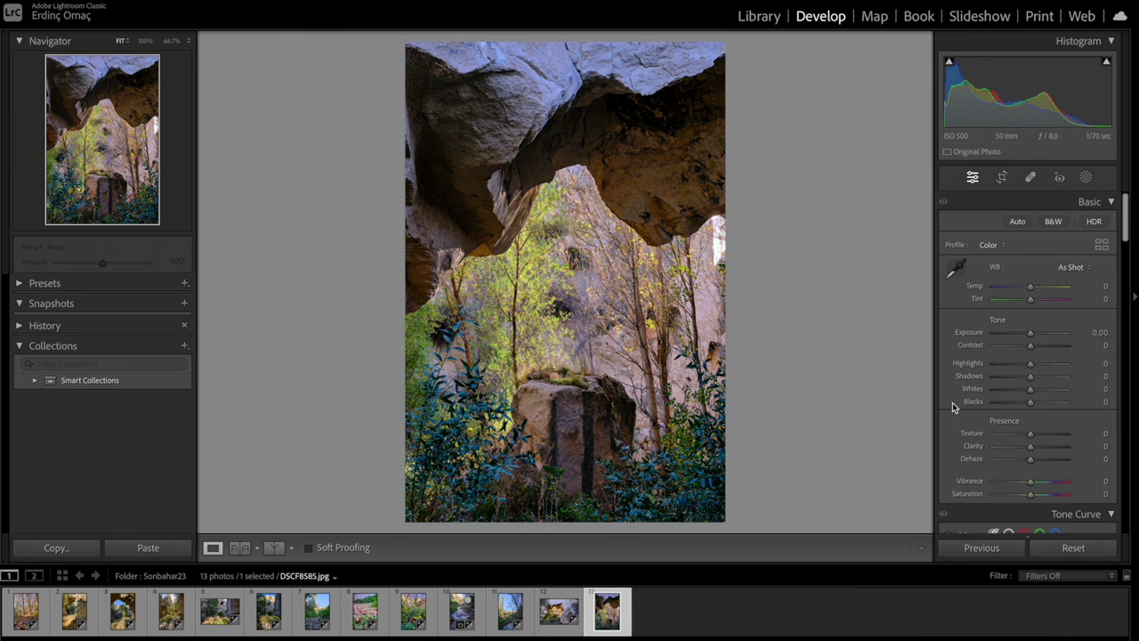
key("ctrl+z")
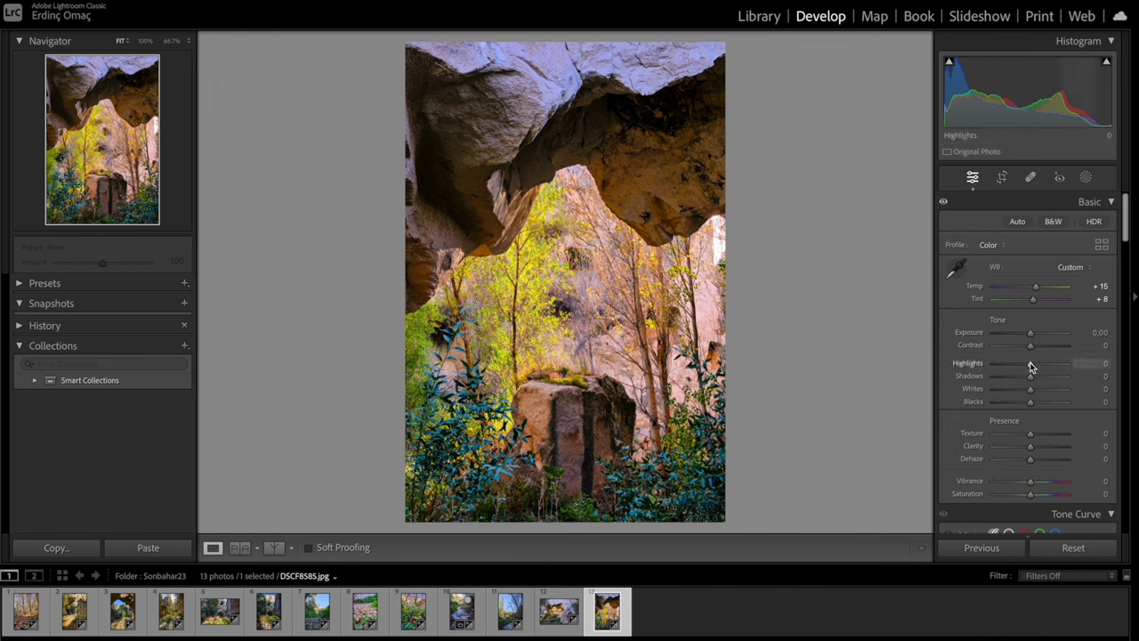
Set Highlights -20, Shadows +22, Whites +24, Blacks -24 and Clarity +6 in Basic.
left_click_drag(1031, 369, 1021, 371)
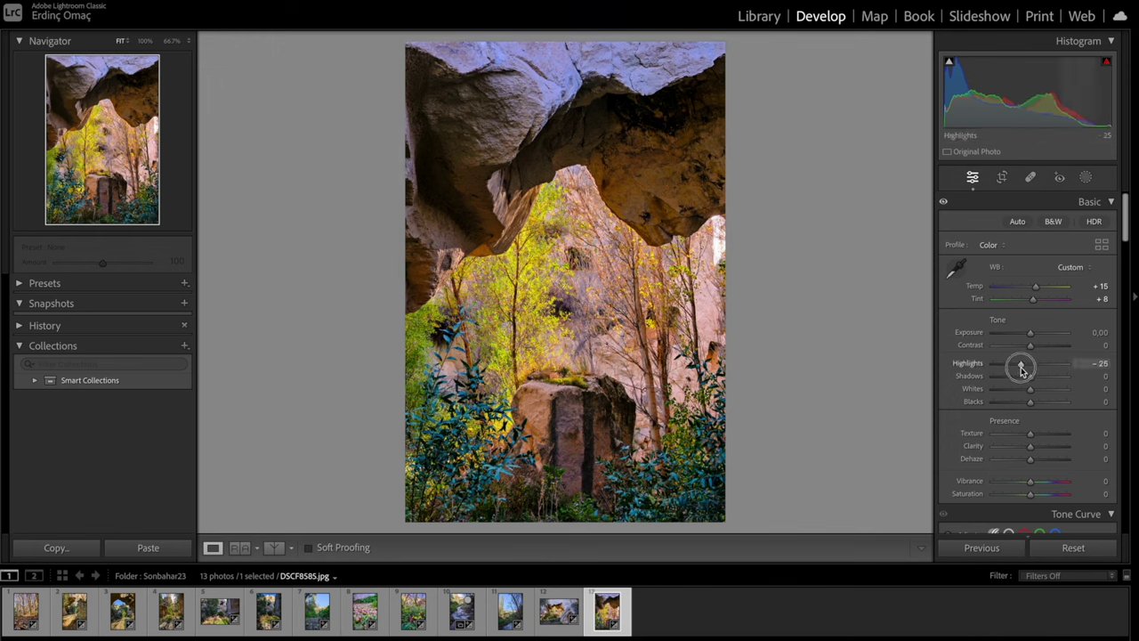
left_click_drag(1021, 370, 1040, 393)
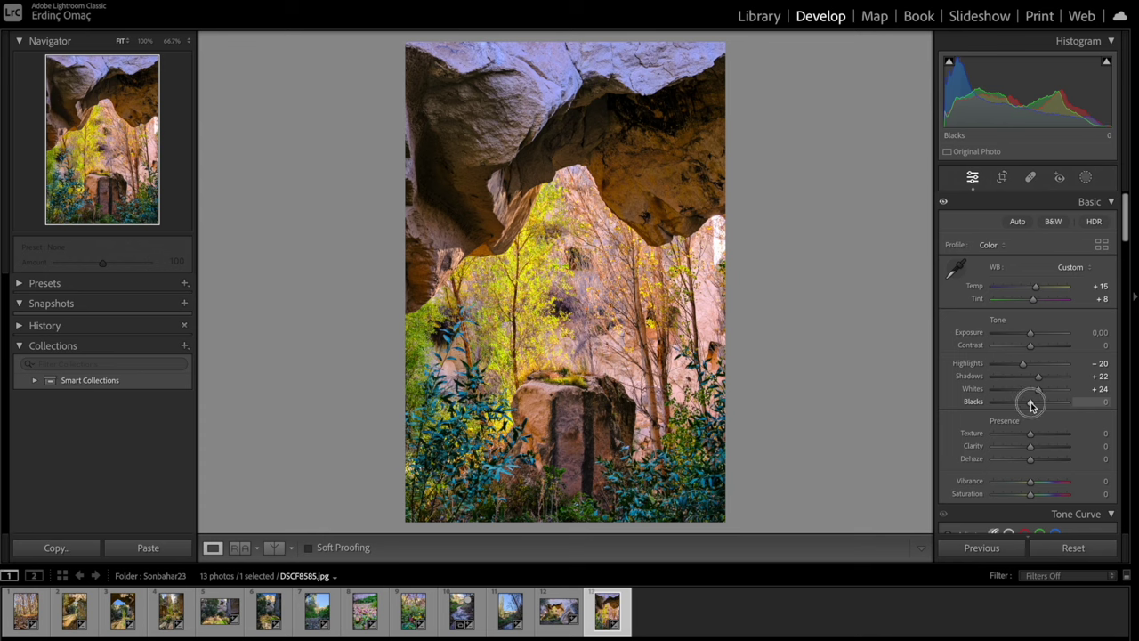
left_click_drag(1031, 406, 1022, 411)
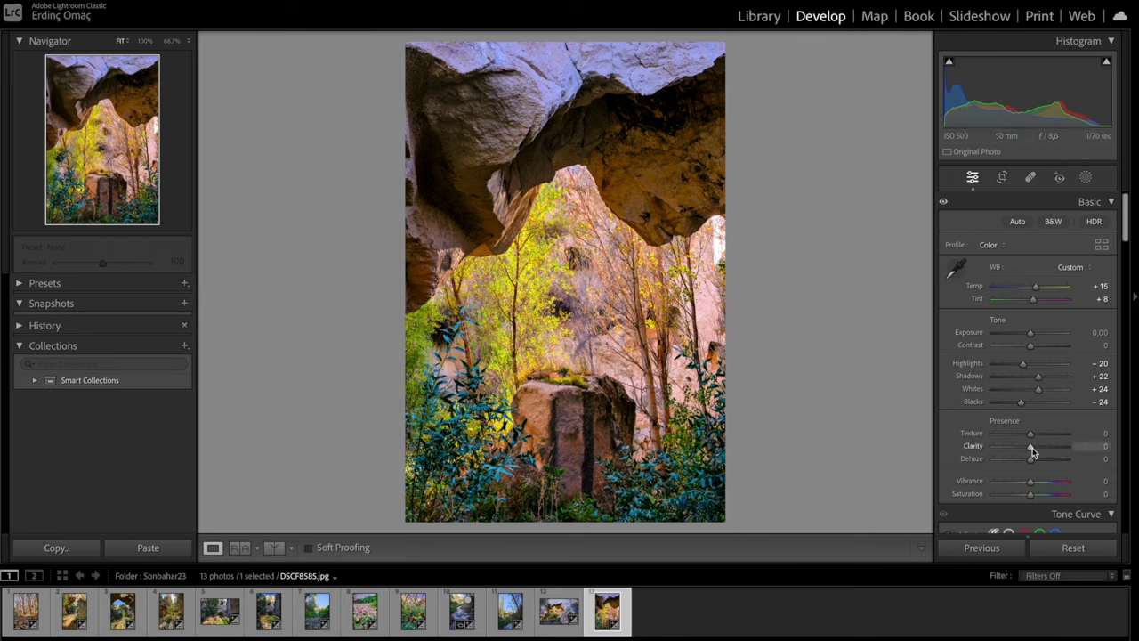
mouse_move(1032, 451)
left_mouse_down()
mouse_move(1041, 452)
mouse_move(1018, 452)
mouse_move(1034, 452)
left_mouse_up()
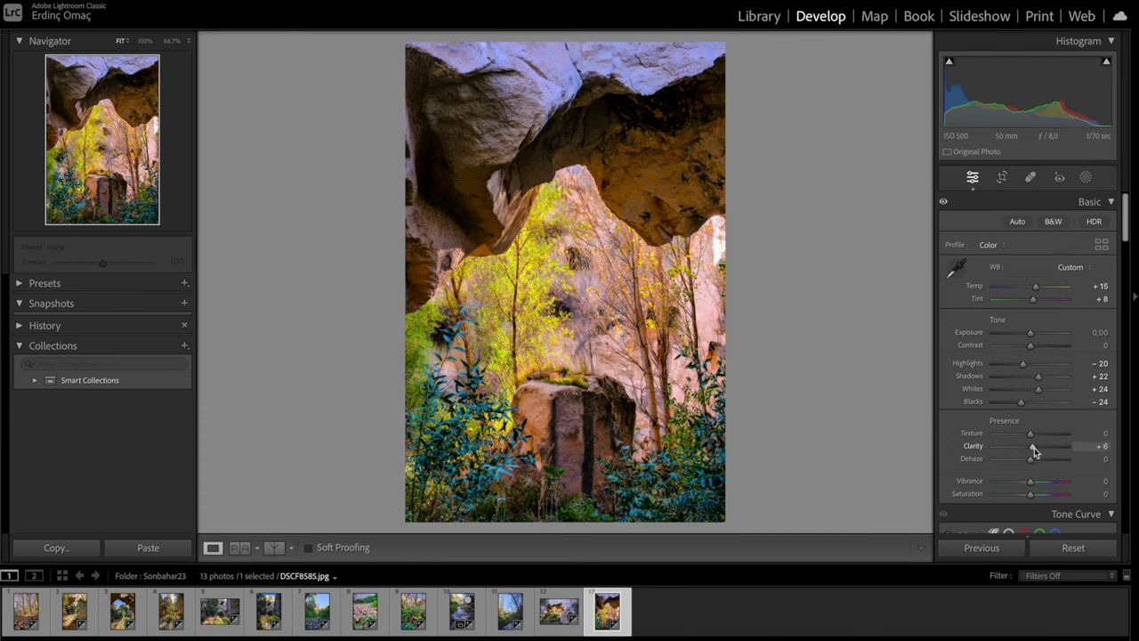